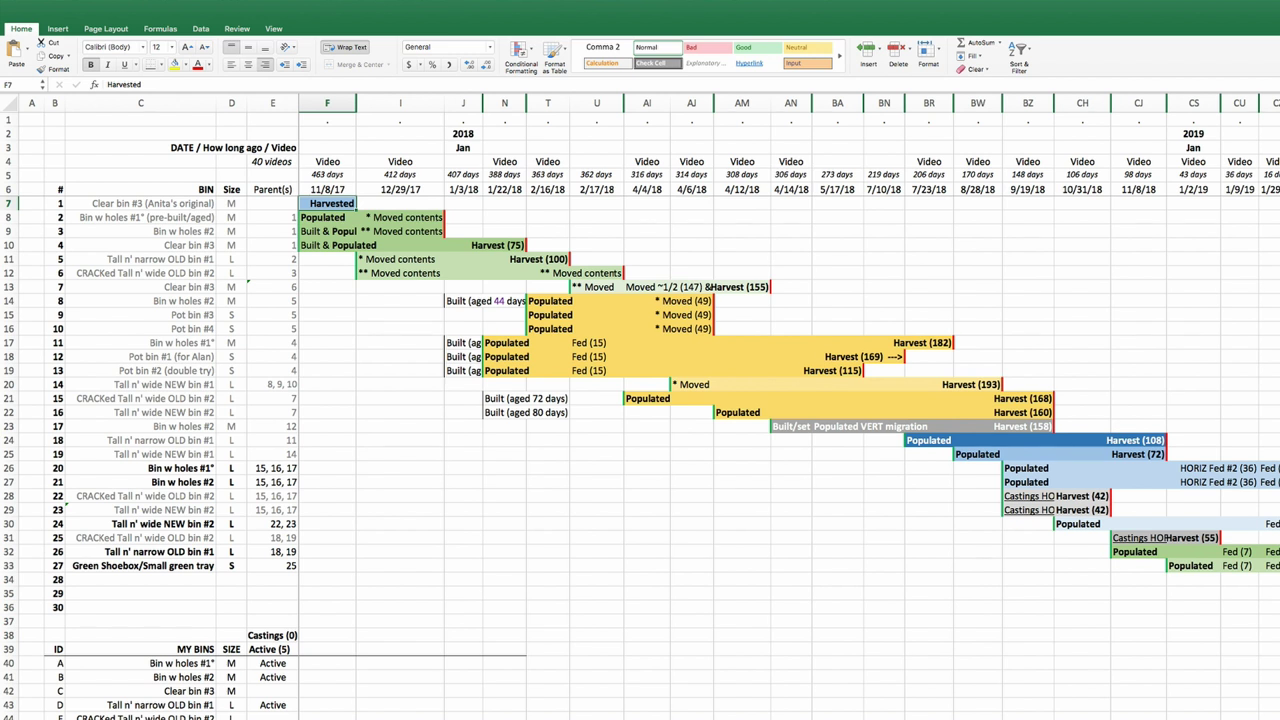
Select the first-date entries of bins 2 to 4, and extend the selection to their entire rows 8 to 10
{"action": "left_click_drag", "start_coordinate": [327, 217], "coordinate": [327, 245]}
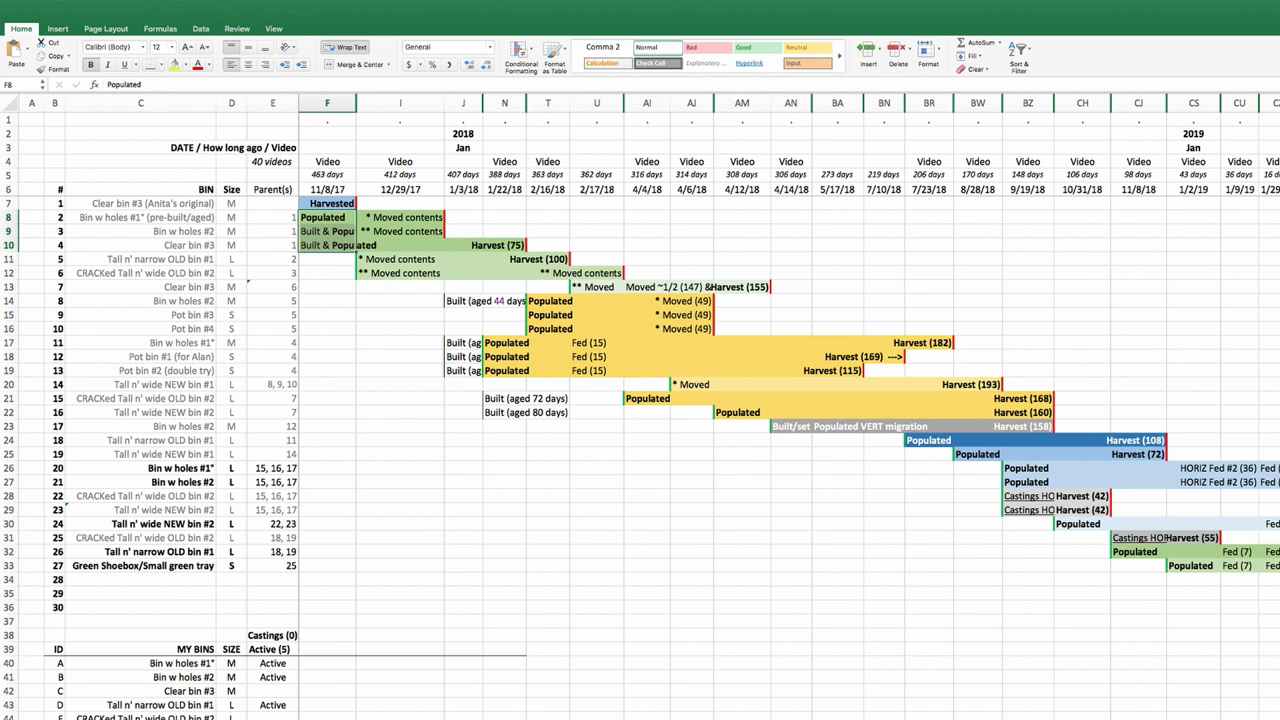
{"action": "left_click_drag", "start_coordinate": [9, 217], "coordinate": [9, 245]}
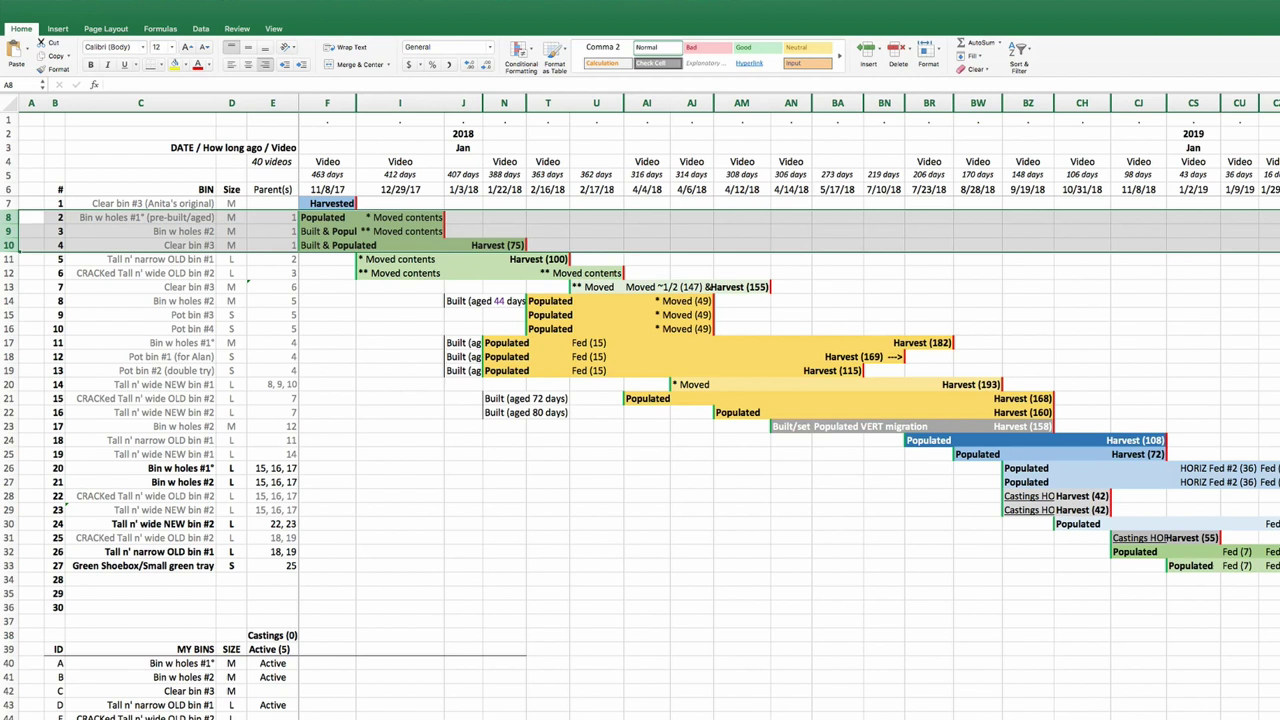
Step through the row 1 markers above the timeline dates from column F to column AM
{"action": "left_click", "coordinate": [400, 119]}
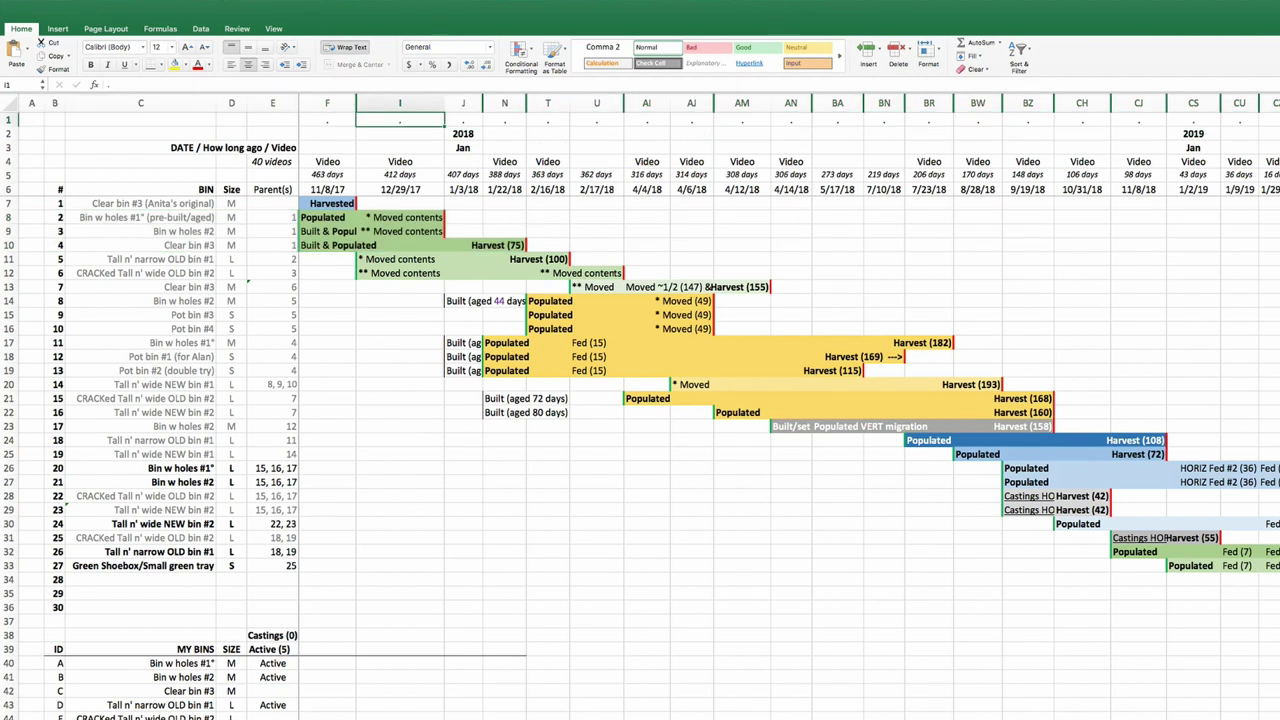
{"action": "left_click", "coordinate": [327, 119]}
{"action": "key", "text": "Right"}
{"action": "key", "text": "Right"}
{"action": "key", "text": "Right"}
{"action": "key", "text": "Right"}
{"action": "key", "text": "Right"}
{"action": "key", "text": "Right"}
{"action": "key", "text": "Right"}
{"action": "key", "text": "Right"}
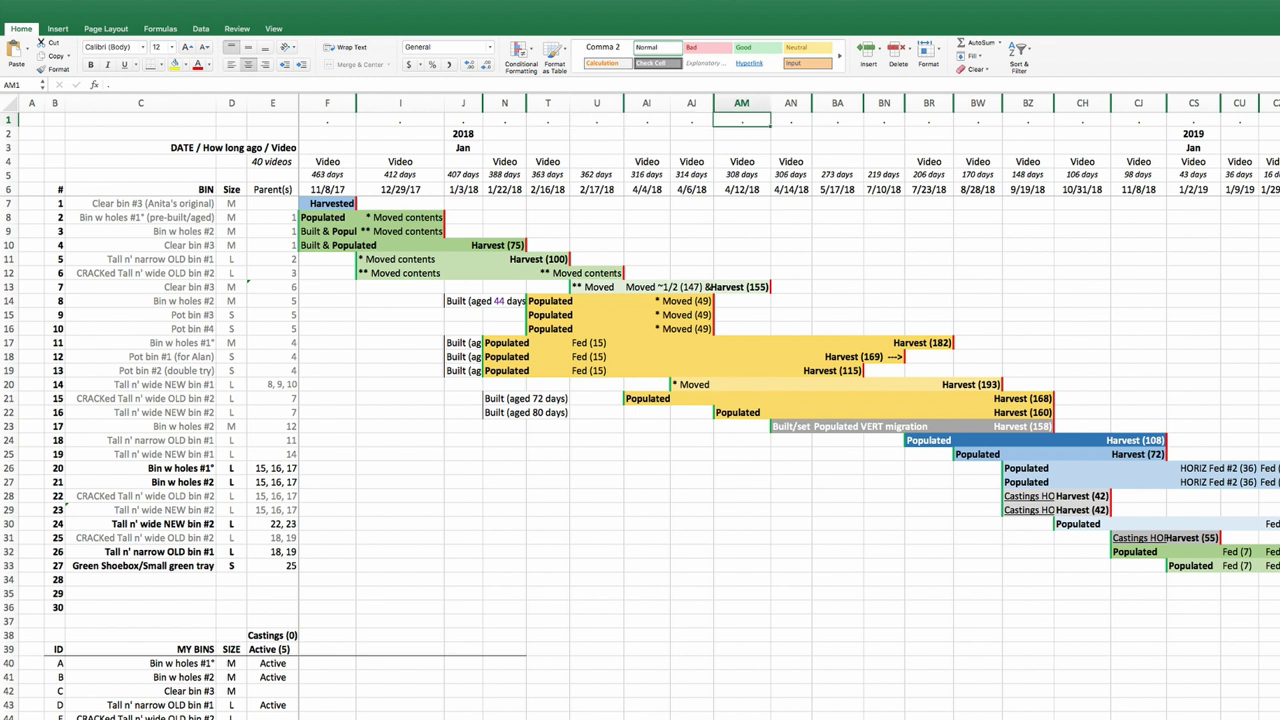
Unhide the columns between F and I, and select the revealed columns G and H
{"action": "left_click_drag", "start_coordinate": [327, 103], "coordinate": [400, 103]}
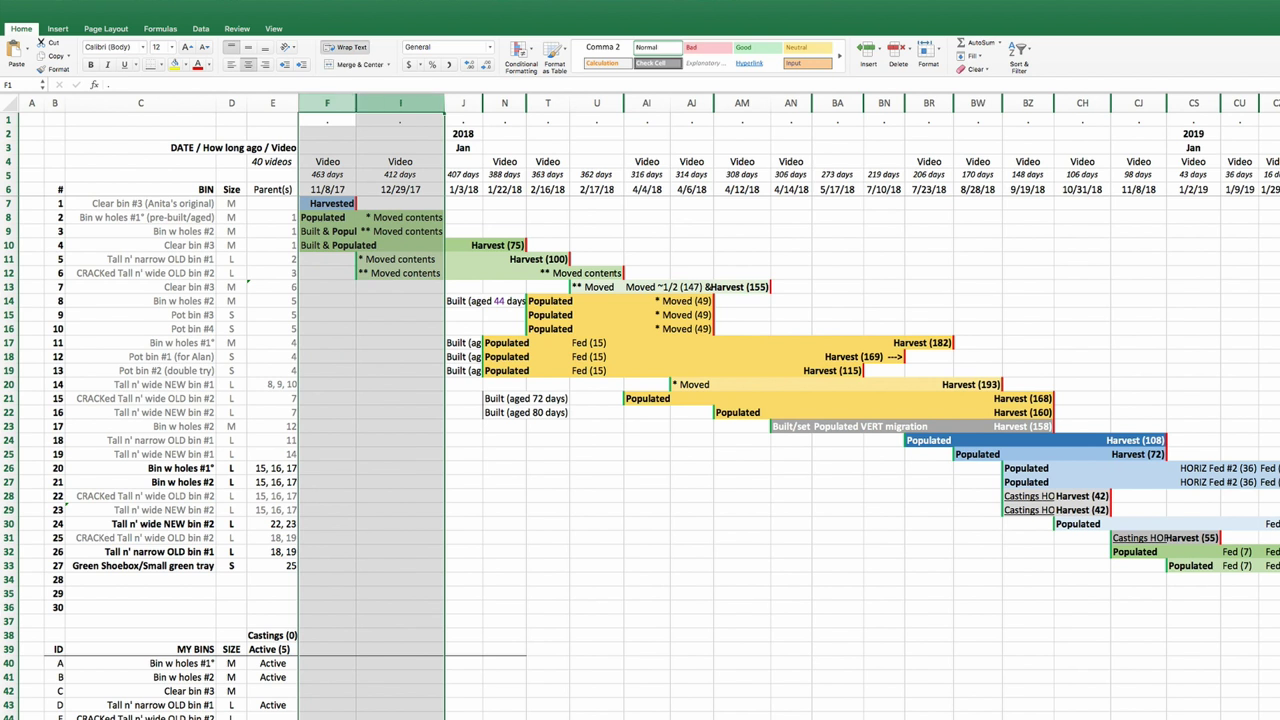
{"action": "key", "text": "ctrl+shift+0"}
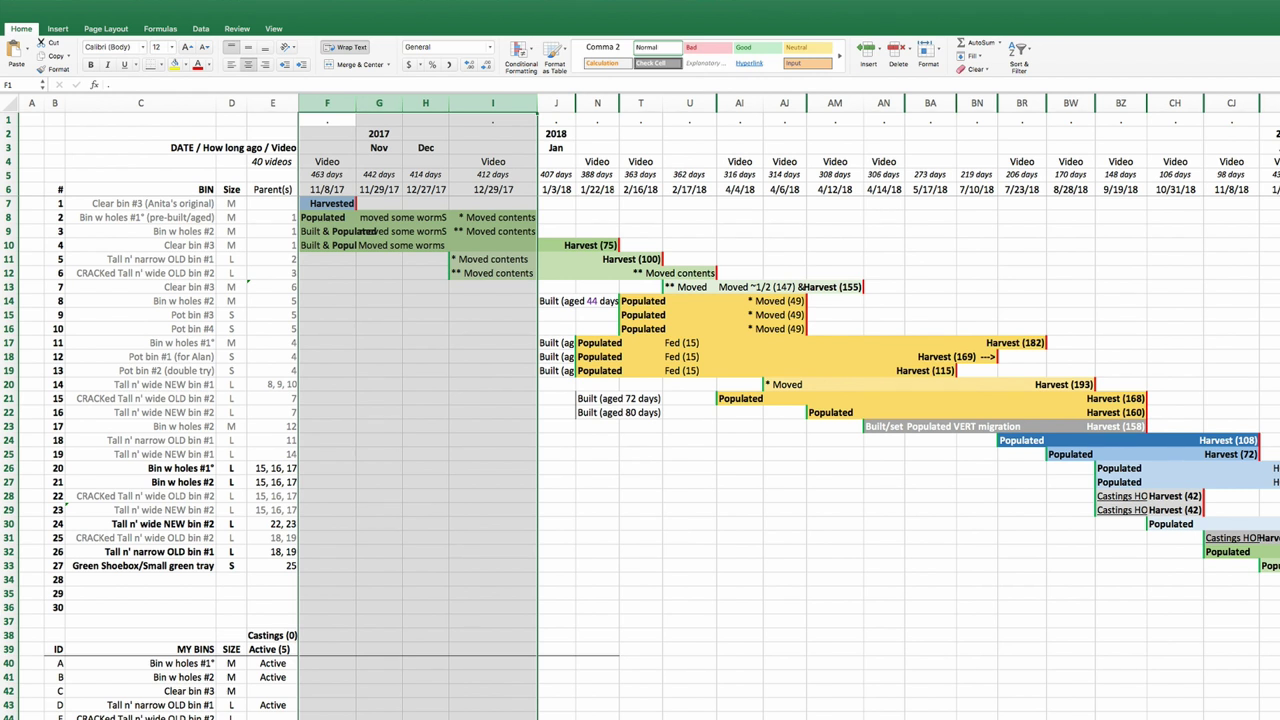
{"action": "left_click", "coordinate": [379, 119]}
{"action": "left_click_drag", "start_coordinate": [379, 103], "coordinate": [425, 103]}
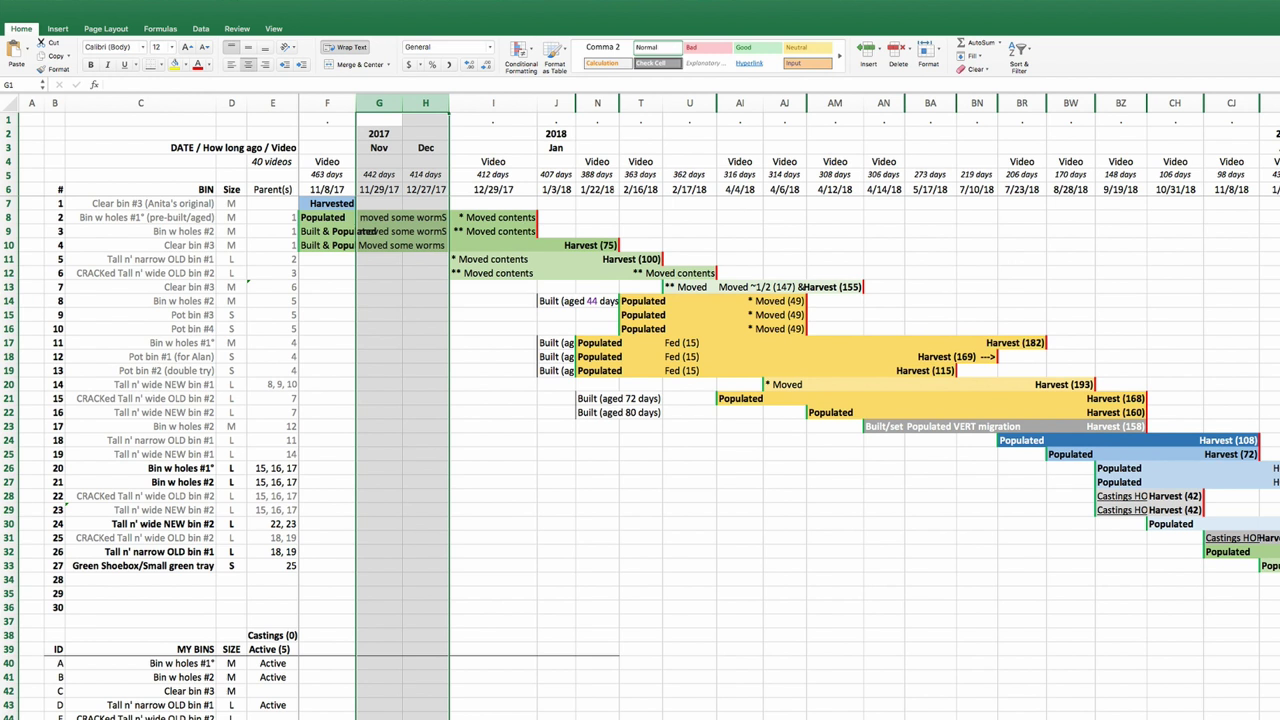
Inspect the formulas behind the harvest entries in BR17 and AM13 and the moved entry in AJ14
{"action": "left_click", "coordinate": [597, 342]}
{"action": "left_click", "coordinate": [1021, 342]}
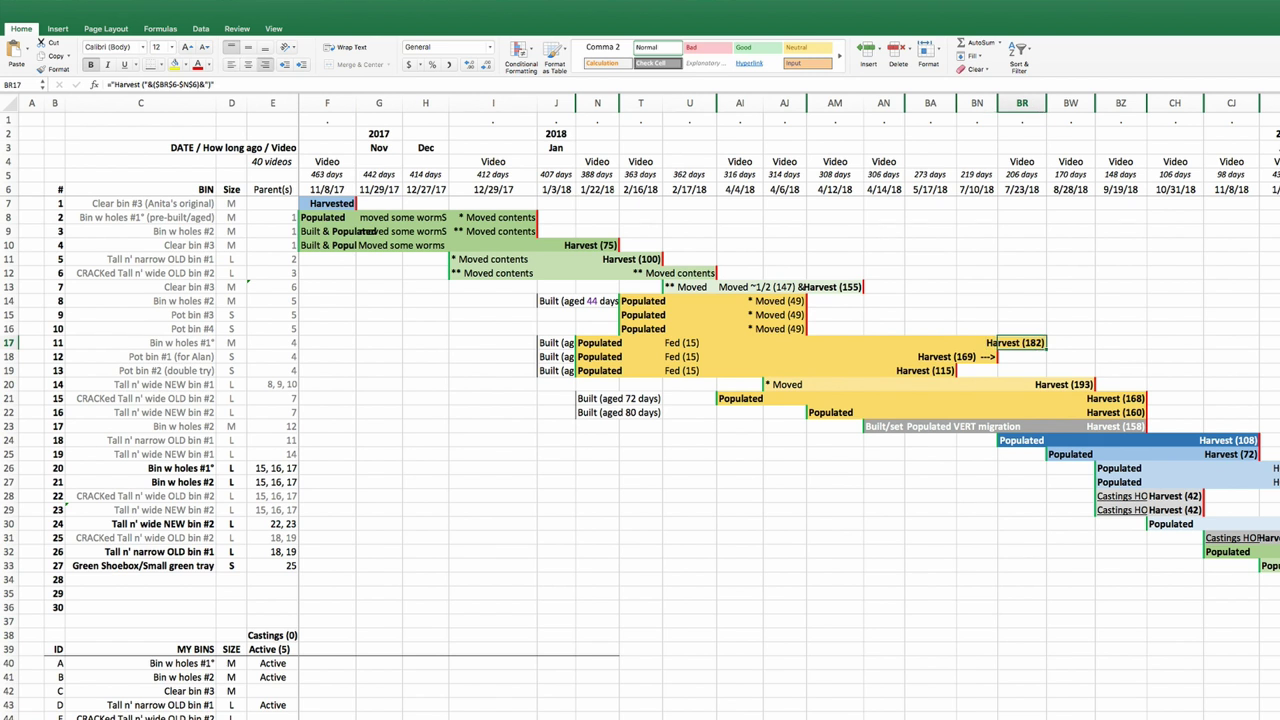
{"action": "left_click", "coordinate": [834, 412]}
{"action": "left_click", "coordinate": [834, 287]}
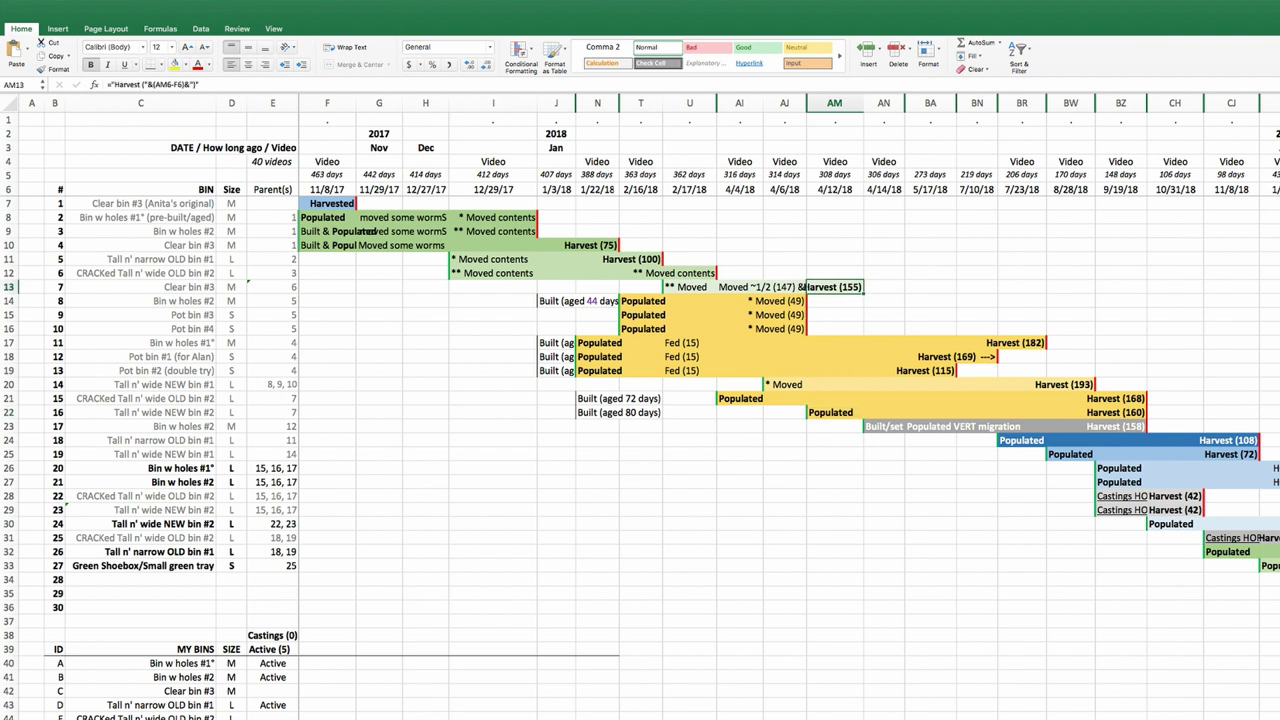
{"action": "left_click", "coordinate": [834, 412]}
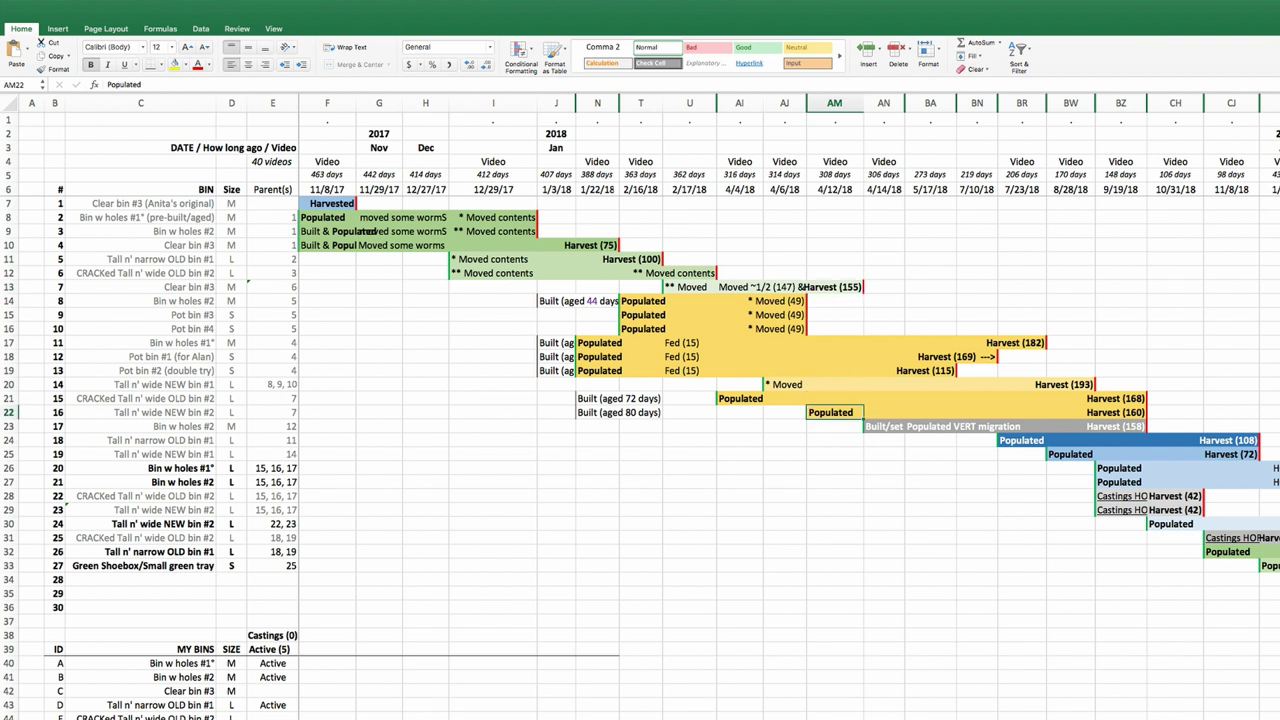
{"action": "left_click", "coordinate": [834, 287]}
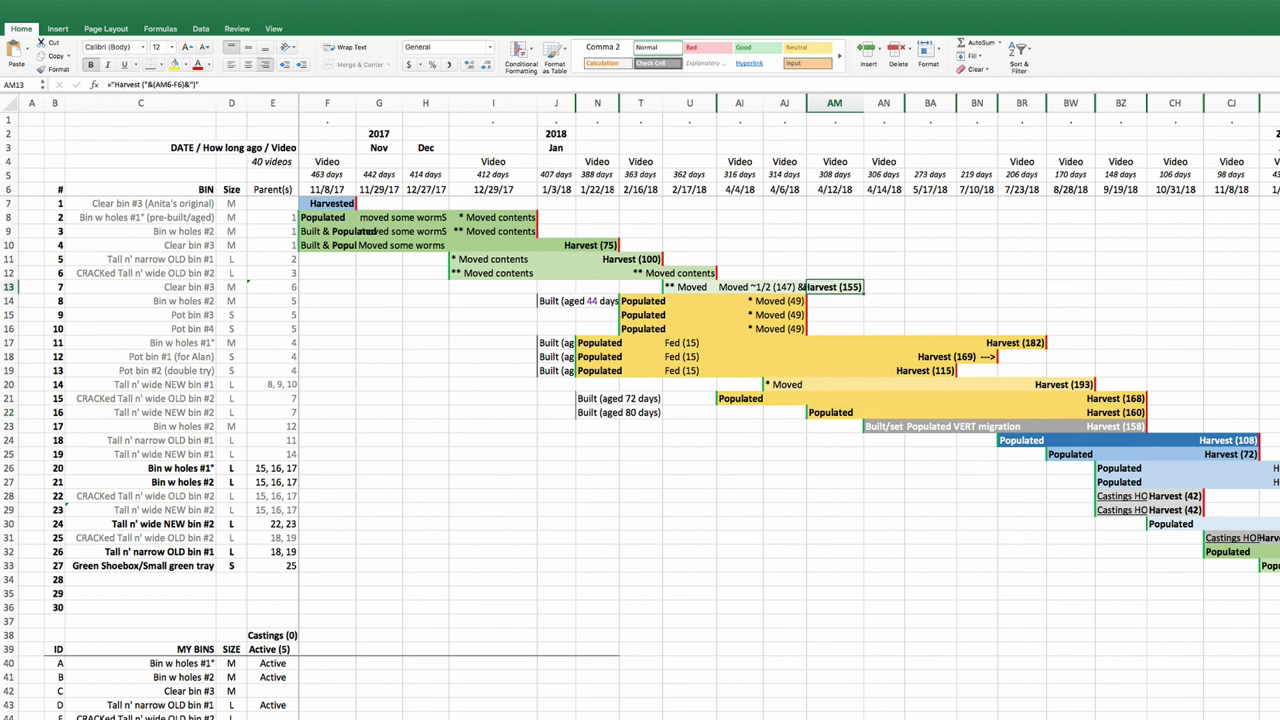
{"action": "left_click", "coordinate": [784, 301]}
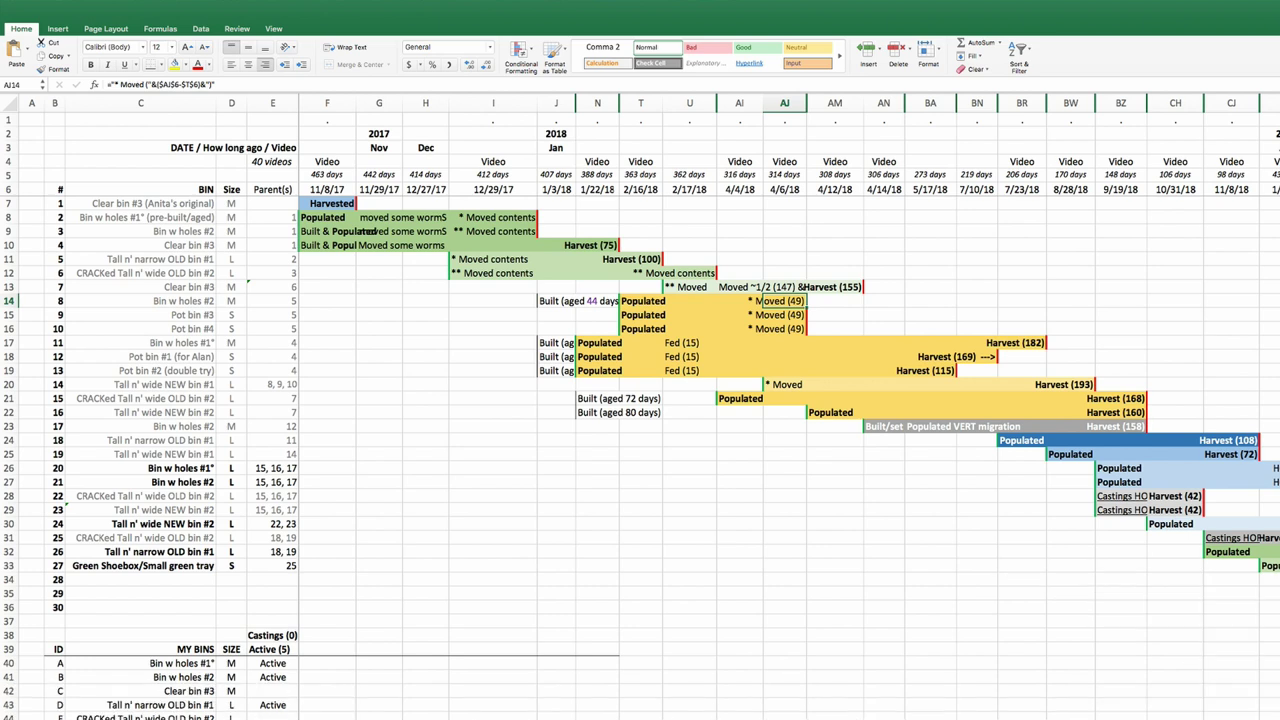
Examine the 2018–2019 timeline entries and the age, status, feedings, feeding interval and notes columns for the later bins
{"action": "scroll", "coordinate": [789, 406], "scroll_direction": "right", "scroll_amount": 10}
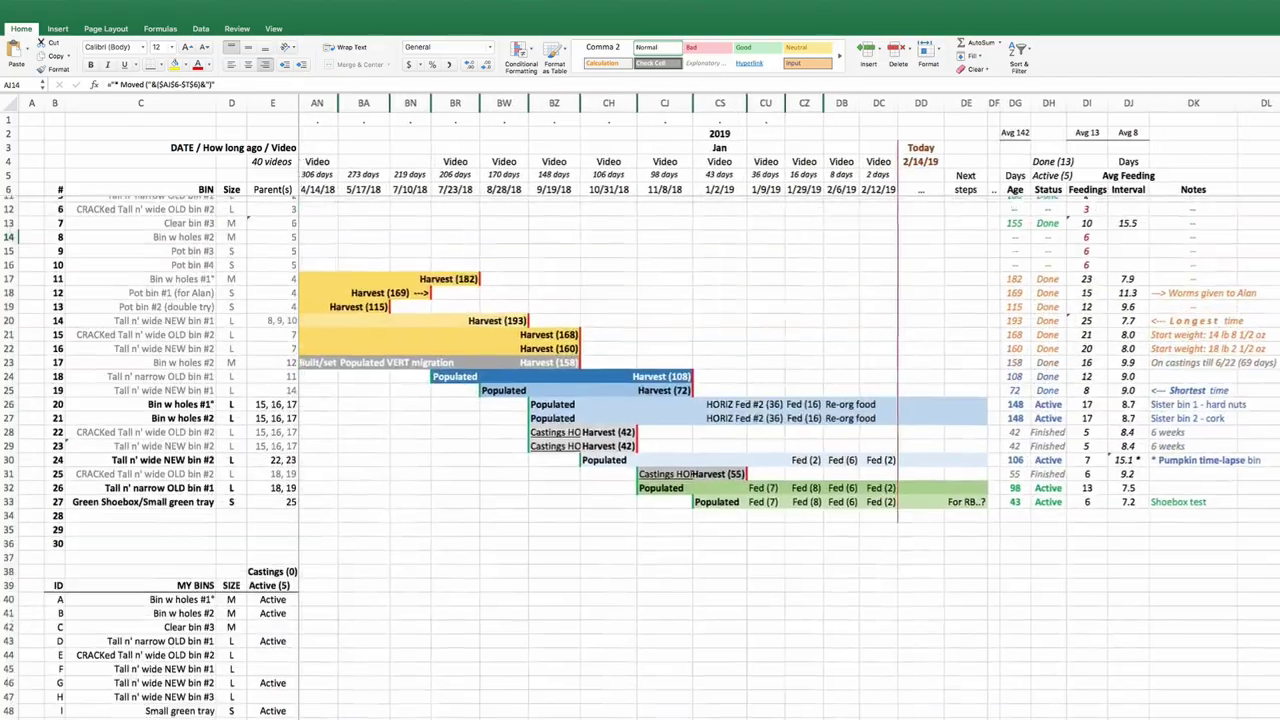
{"action": "scroll", "coordinate": [790, 400], "scroll_direction": "down", "scroll_amount": 3}
{"action": "scroll", "coordinate": [790, 400], "scroll_direction": "right", "scroll_amount": 4}
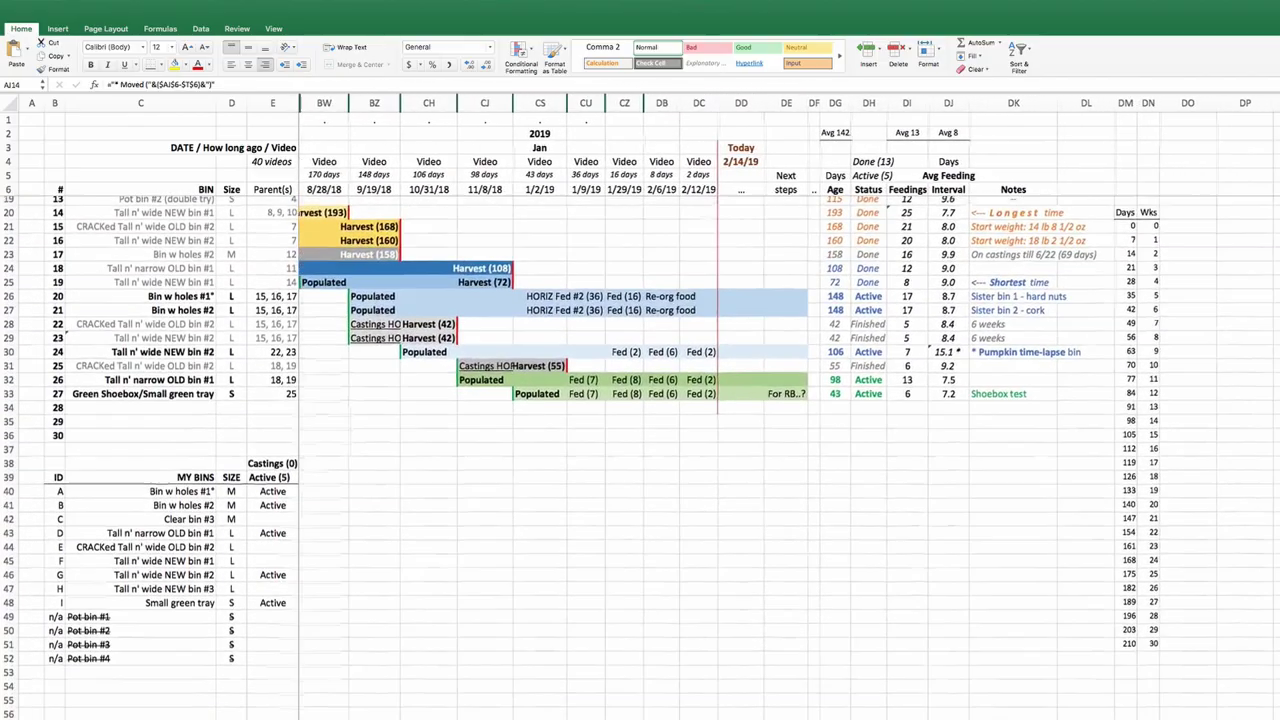
{"action": "scroll", "coordinate": [790, 400], "scroll_direction": "up", "scroll_amount": 1}
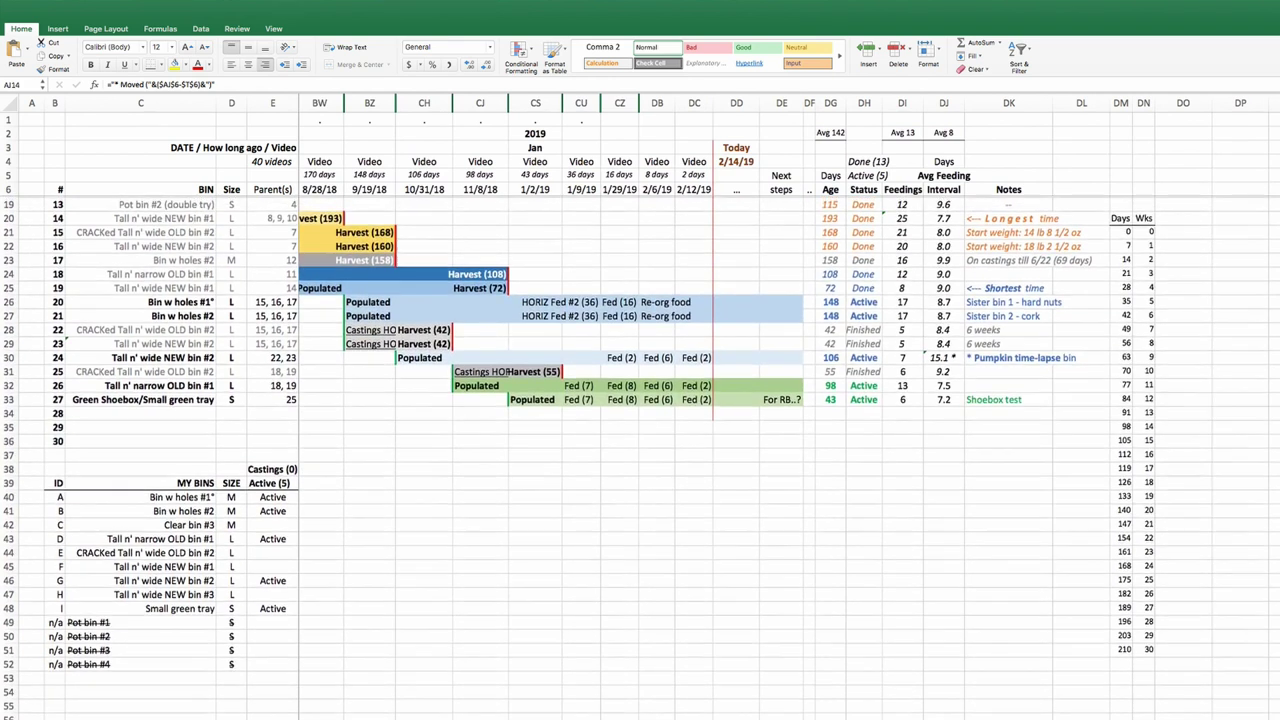
{"action": "scroll", "coordinate": [640, 420], "scroll_direction": "down", "scroll_amount": 1}
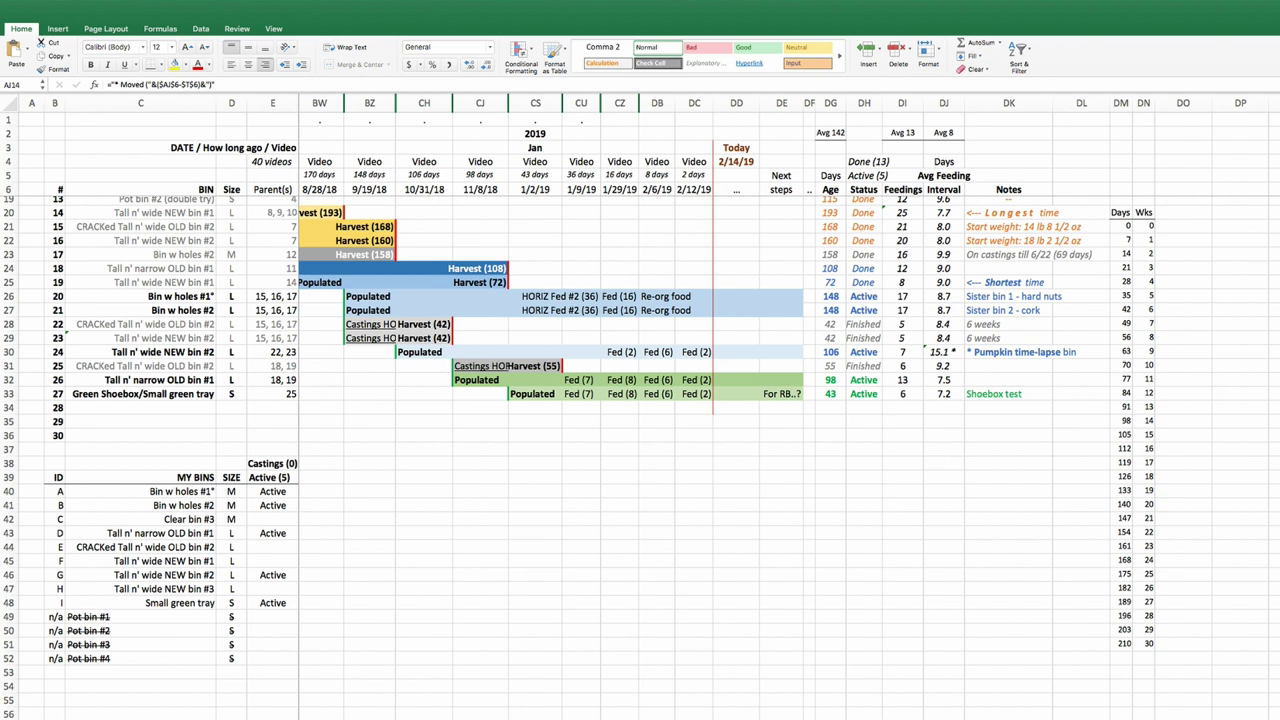
Display formulas instead of values in the sheet, and examine those in the Today, Age, Status and Feedings columns
{"action": "left_click", "coordinate": [160, 28]}
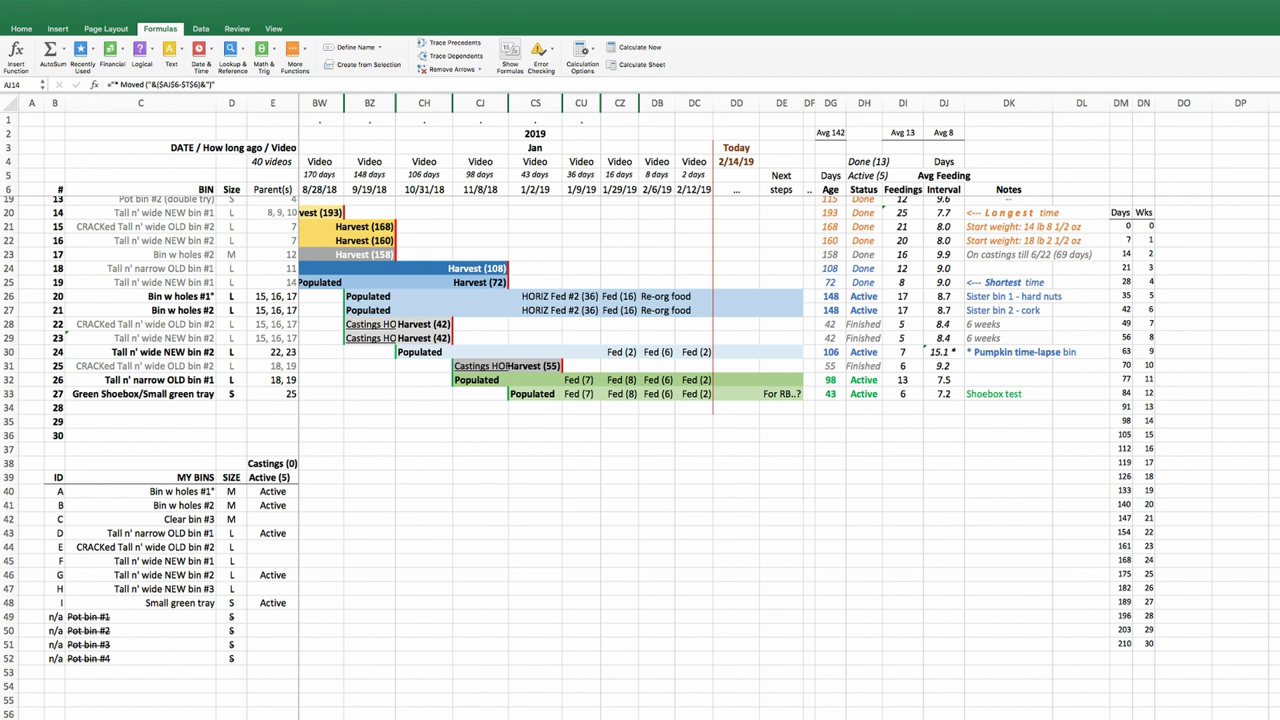
{"action": "key", "text": "ctrl+grave"}
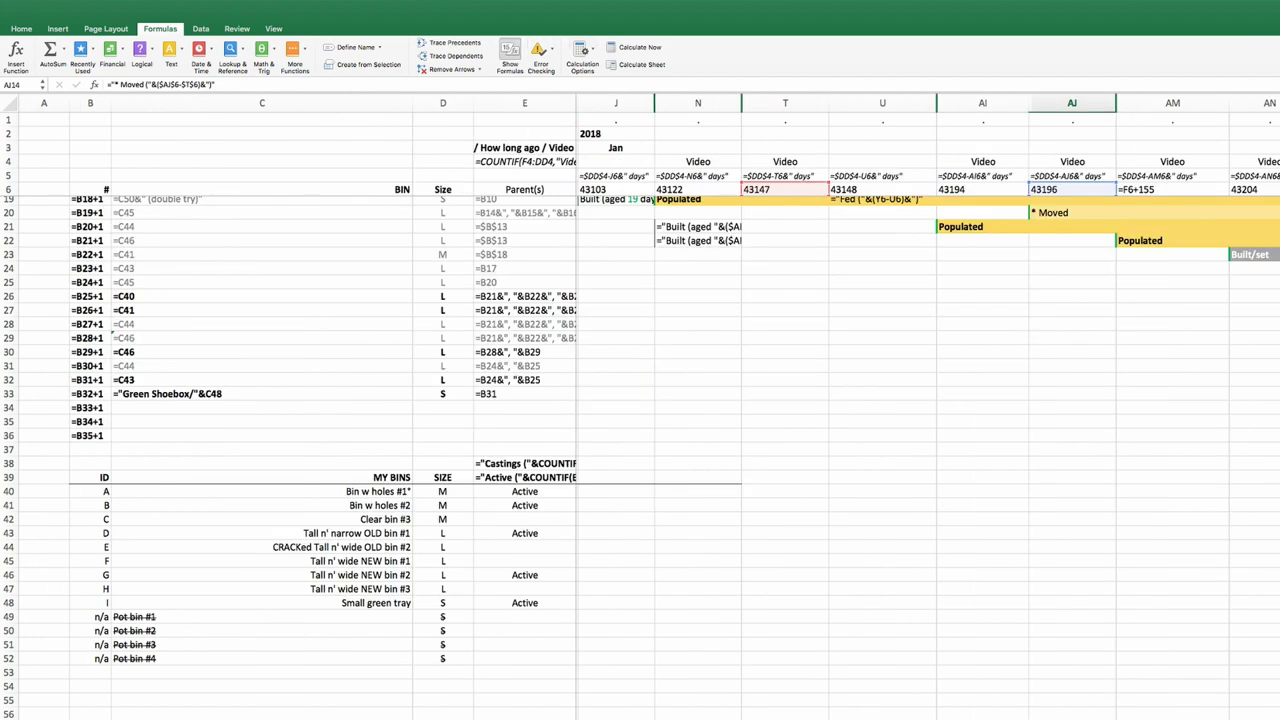
{"action": "scroll", "coordinate": [928, 406], "scroll_direction": "right", "scroll_amount": 15}
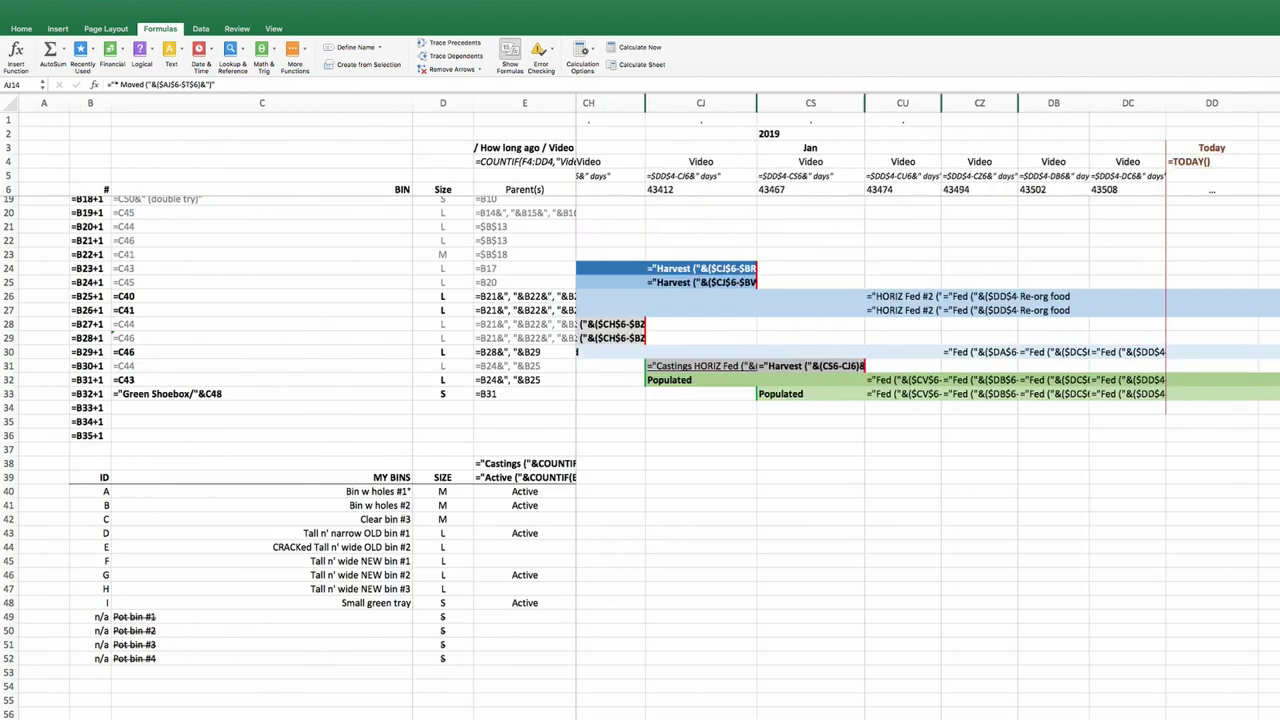
{"action": "scroll", "coordinate": [928, 406], "scroll_direction": "right", "scroll_amount": 10}
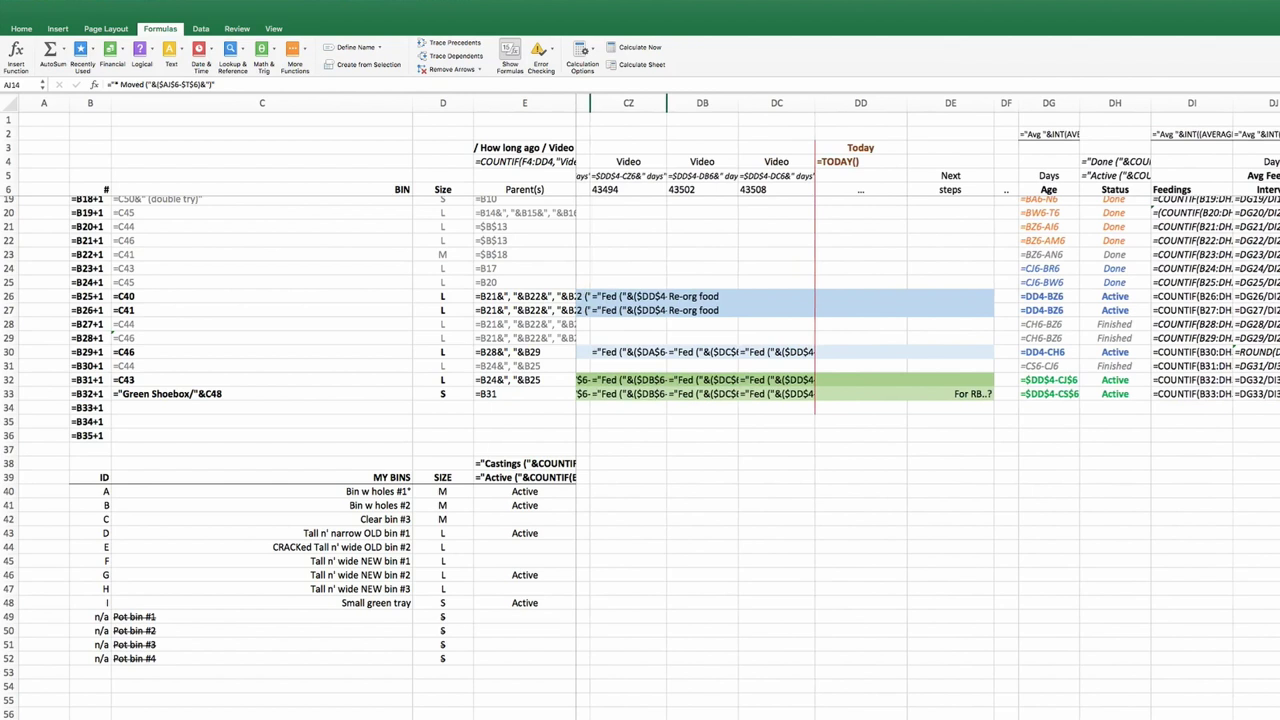
{"action": "scroll", "coordinate": [928, 406], "scroll_direction": "left", "scroll_amount": 3}
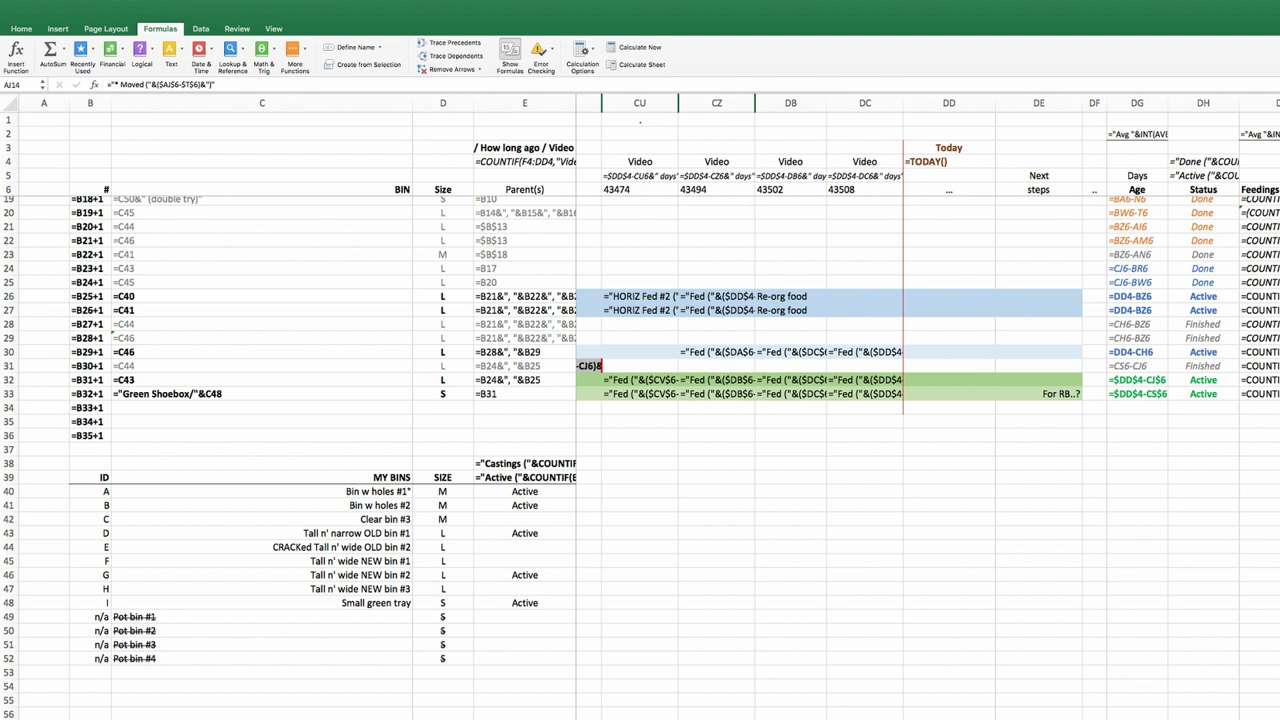
Examine the harvest, feeding and days-ago formulas across the timeline's date columns
{"action": "scroll", "coordinate": [928, 406], "scroll_direction": "left", "scroll_amount": 10}
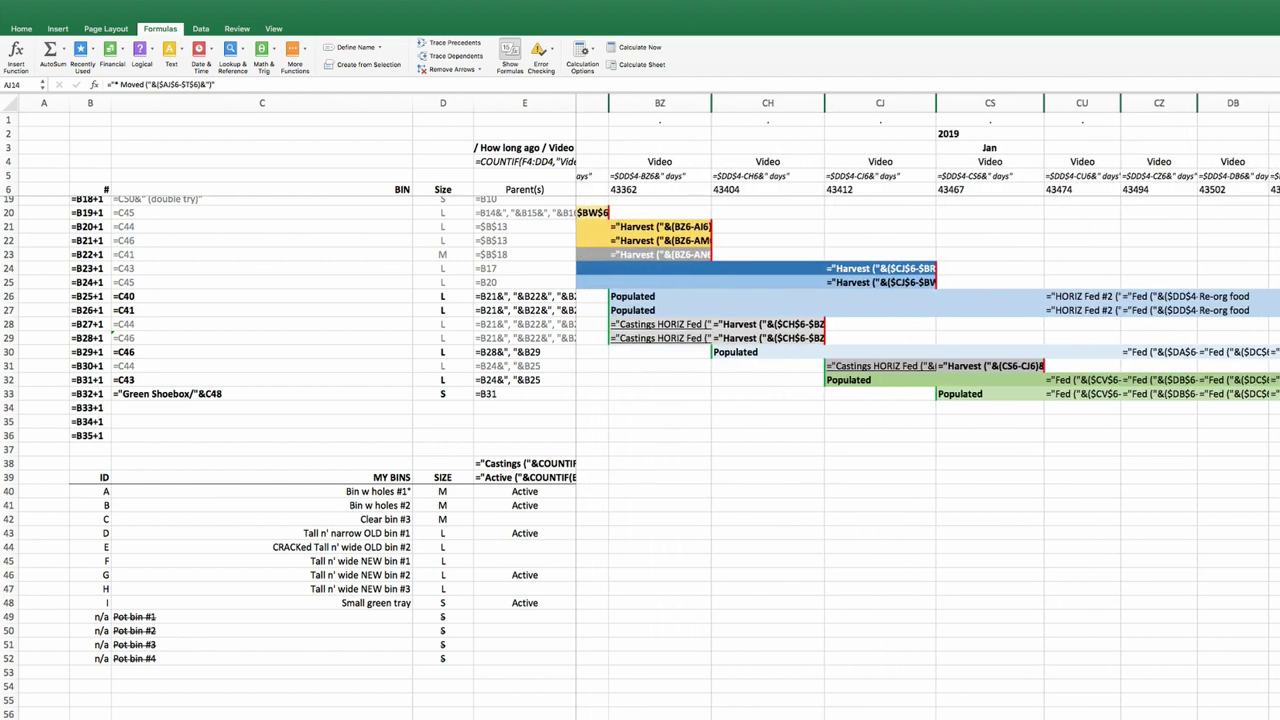
{"action": "scroll", "coordinate": [928, 406], "scroll_direction": "left", "scroll_amount": 3}
{"action": "scroll", "coordinate": [928, 406], "scroll_direction": "left", "scroll_amount": 15}
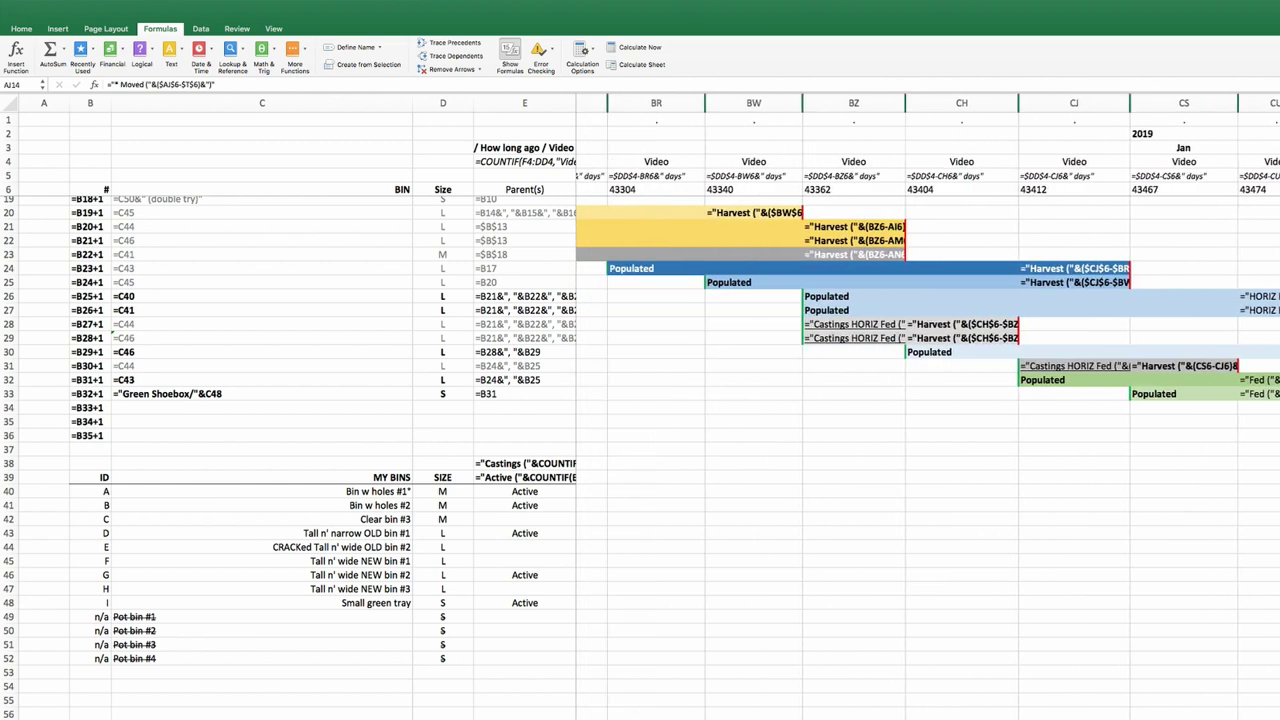
{"action": "scroll", "coordinate": [928, 406], "scroll_direction": "right", "scroll_amount": 12}
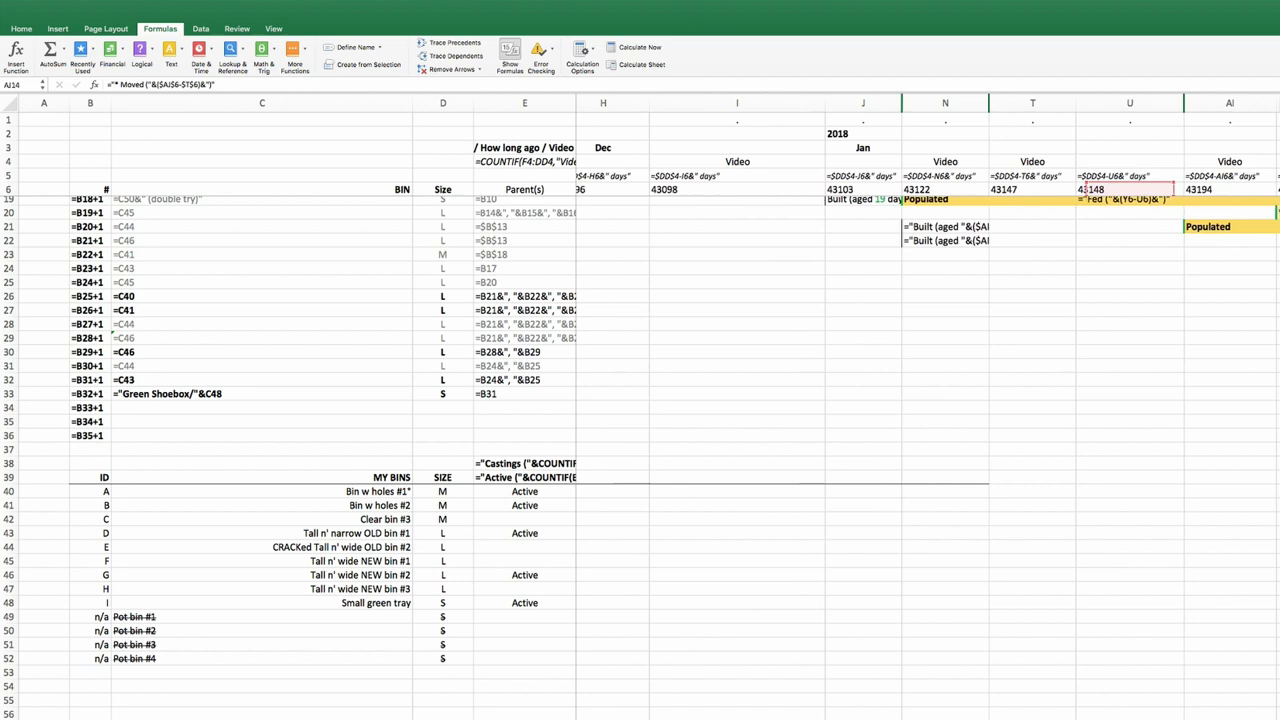
{"action": "scroll", "coordinate": [928, 406], "scroll_direction": "right", "scroll_amount": 8}
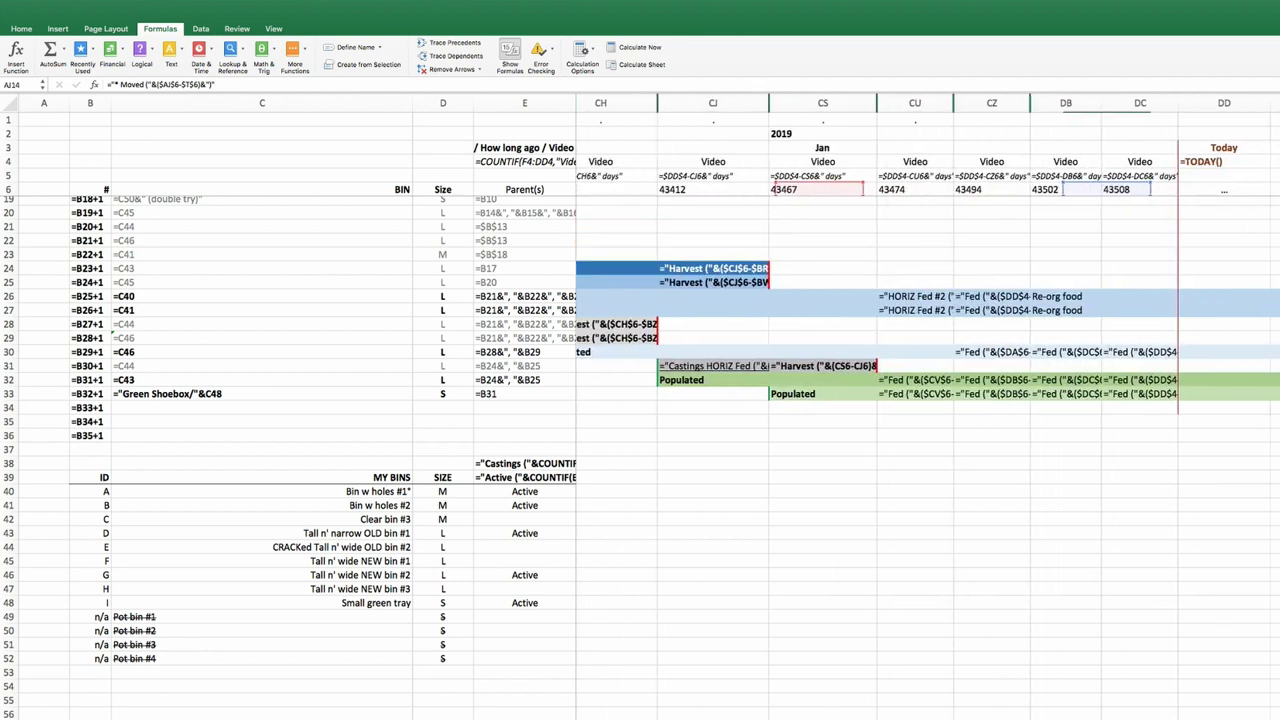
{"action": "scroll", "coordinate": [928, 406], "scroll_direction": "left", "scroll_amount": 3}
{"action": "scroll", "coordinate": [928, 406], "scroll_direction": "right", "scroll_amount": 8}
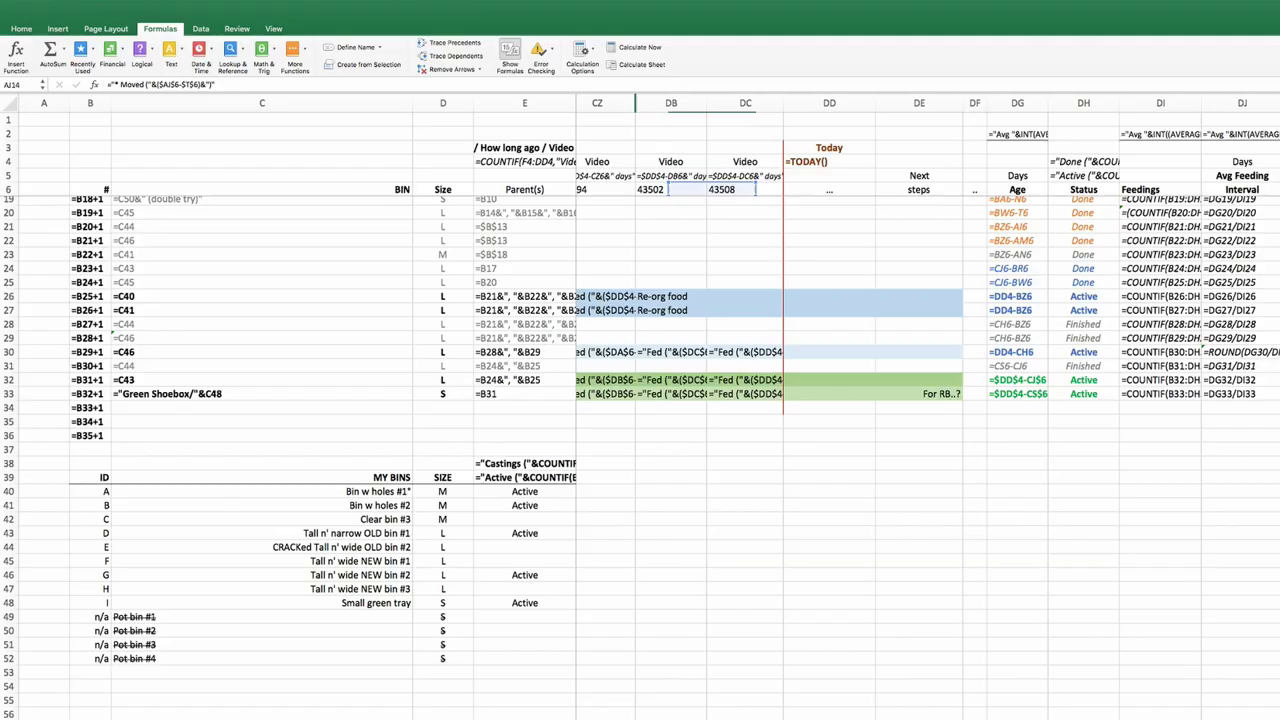
Return the sheet to displaying values, and review the bins' age, status, feedings and notes columns
{"action": "left_click", "coordinate": [510, 55]}
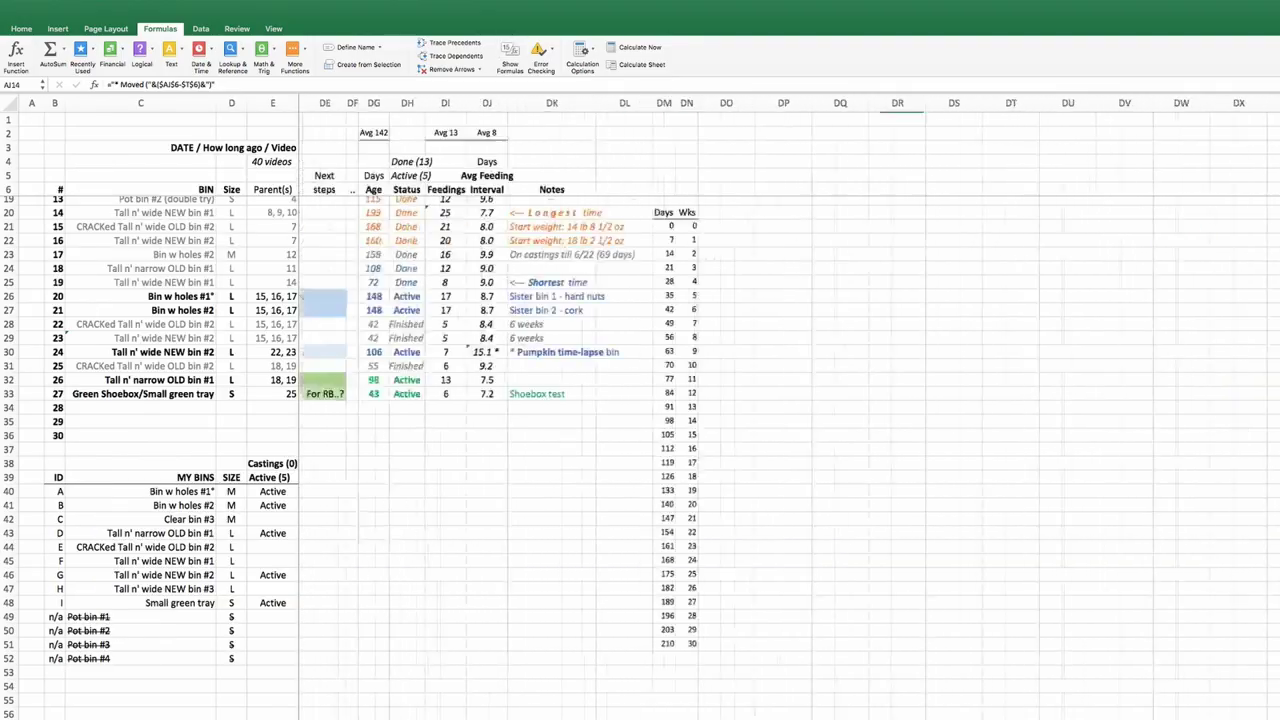
{"action": "scroll", "coordinate": [640, 400], "scroll_direction": "up", "scroll_amount": 5}
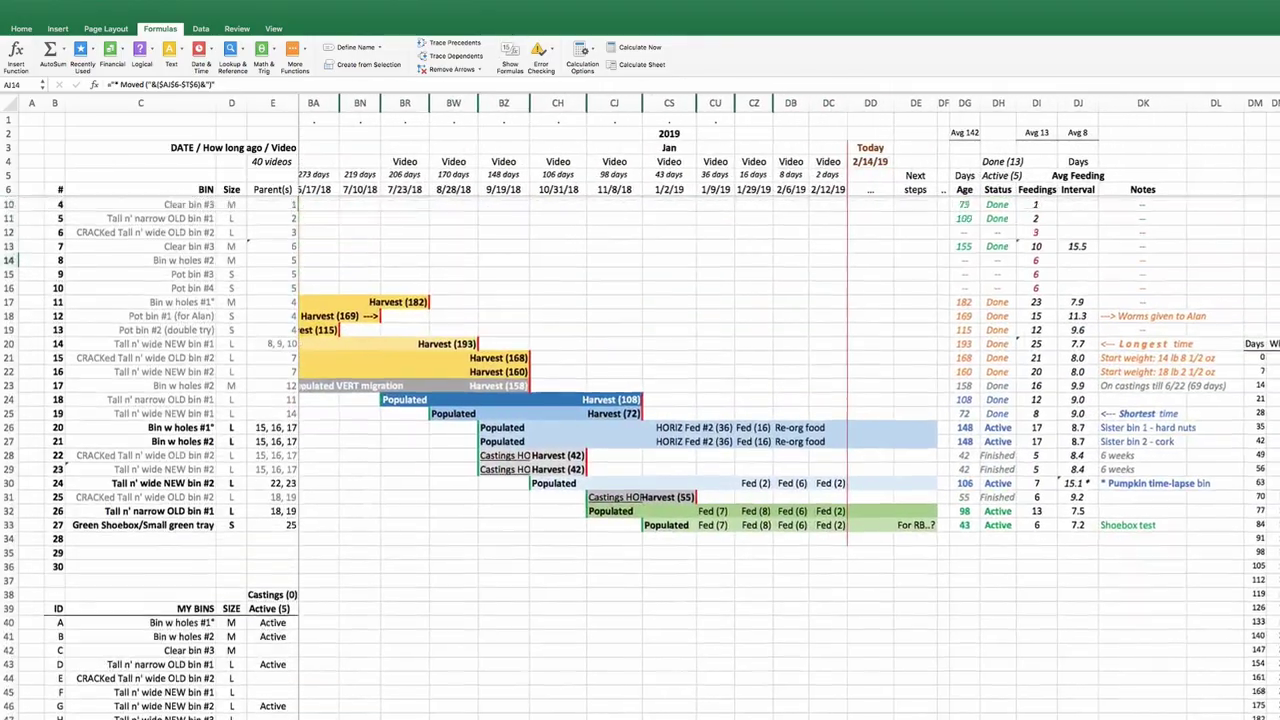
{"action": "scroll", "coordinate": [640, 400], "scroll_direction": "right", "scroll_amount": 2}
{"action": "scroll", "coordinate": [640, 400], "scroll_direction": "down", "scroll_amount": 3}
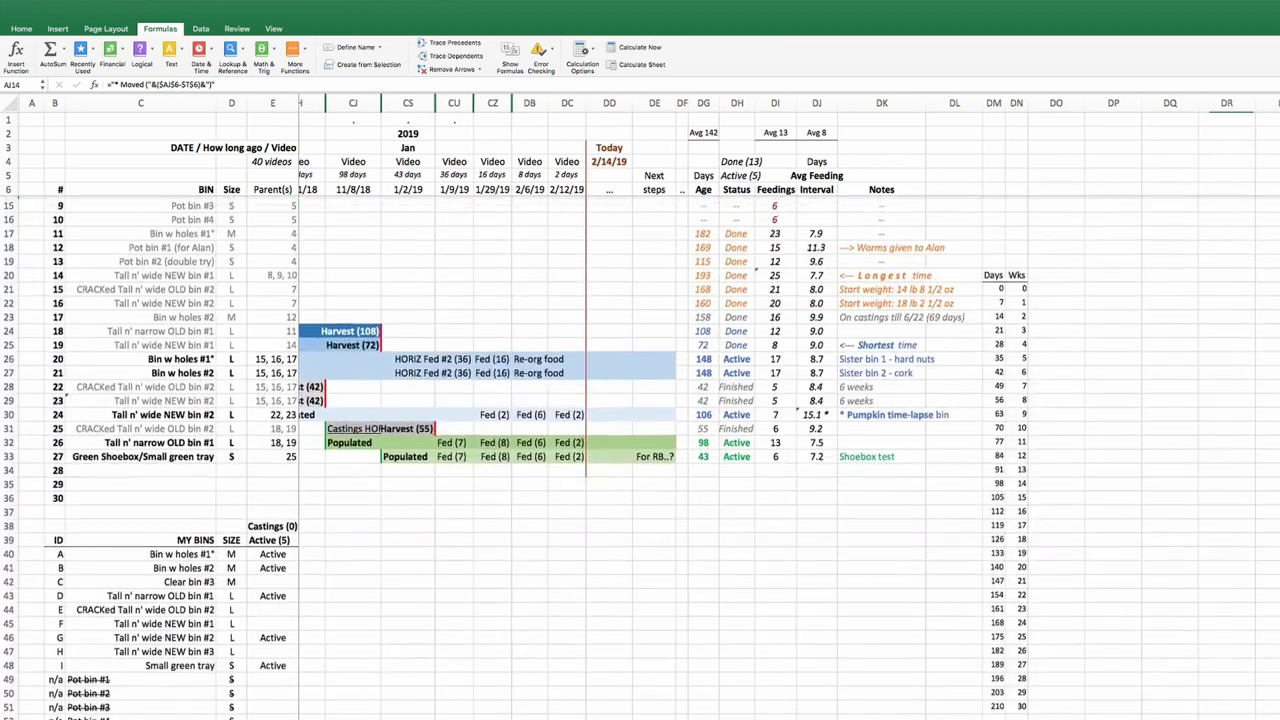
{"action": "scroll", "coordinate": [640, 400], "scroll_direction": "up", "scroll_amount": 3}
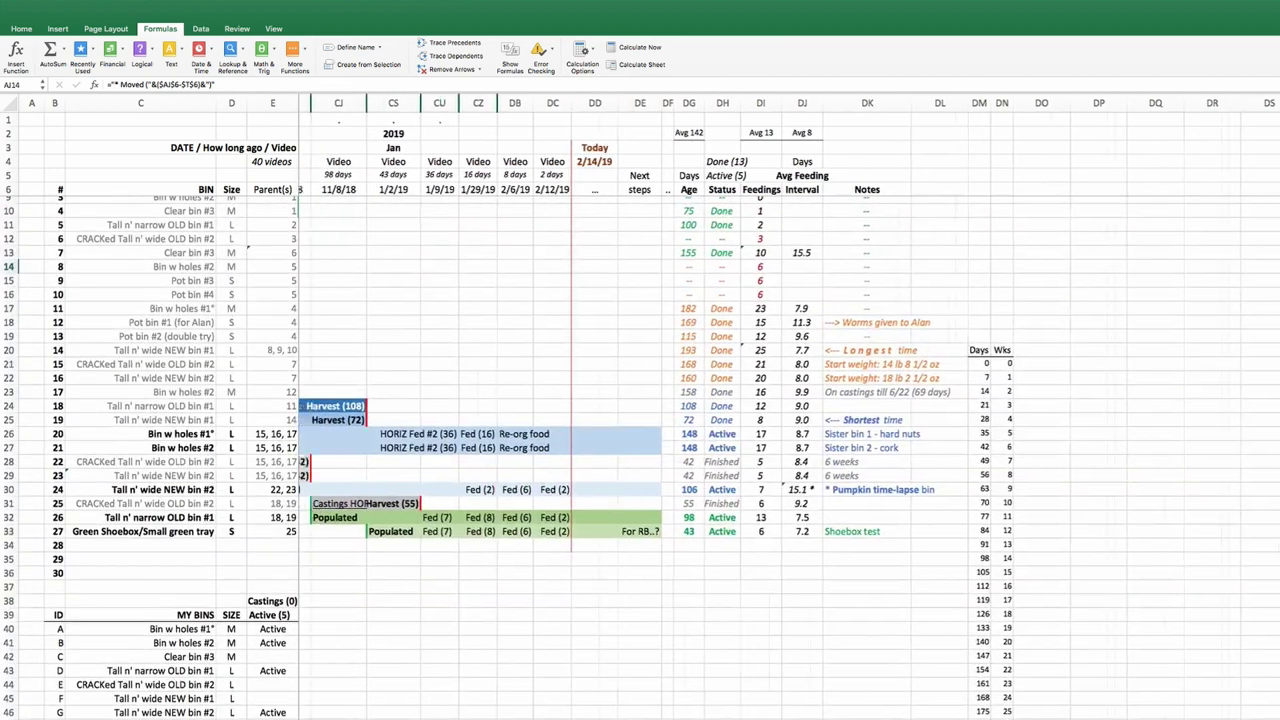
{"action": "scroll", "coordinate": [640, 400], "scroll_direction": "left", "scroll_amount": 1}
{"action": "scroll", "coordinate": [640, 400], "scroll_direction": "left", "scroll_amount": 4}
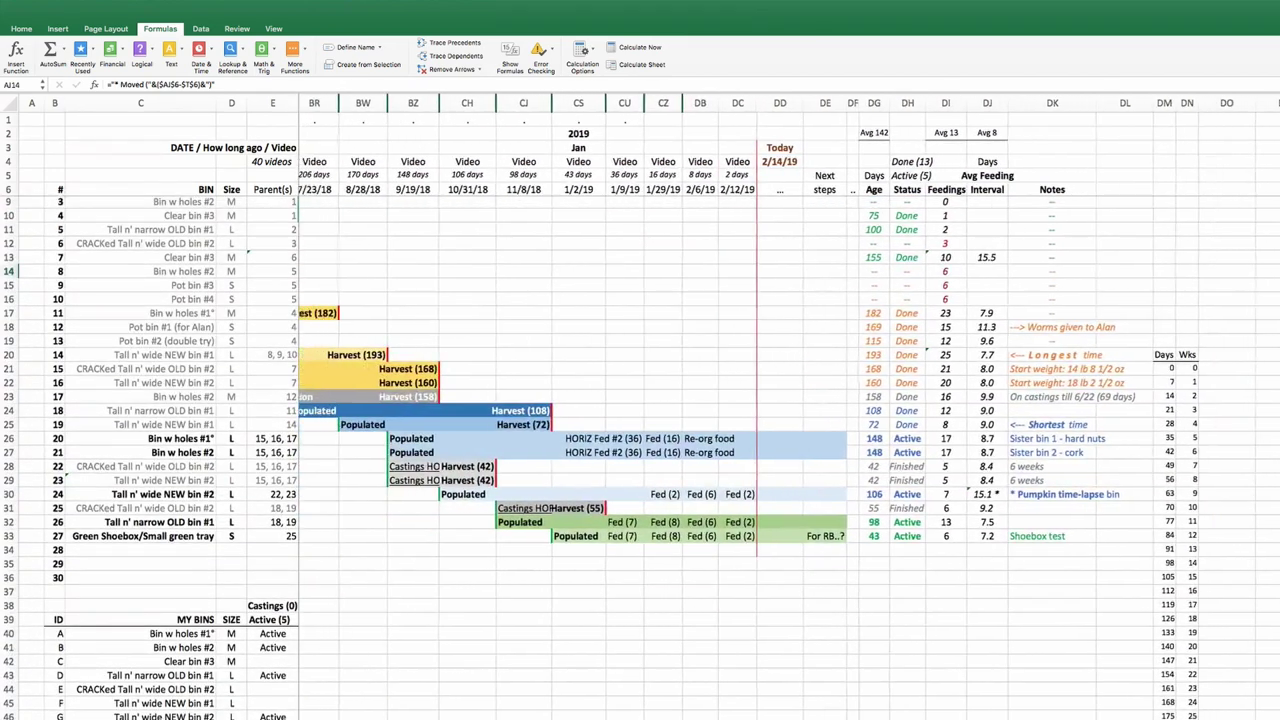
Inspect the formula of the Today date in DD4, and review the active bins' timeline and ages beside it
{"action": "left_click", "coordinate": [780, 161]}
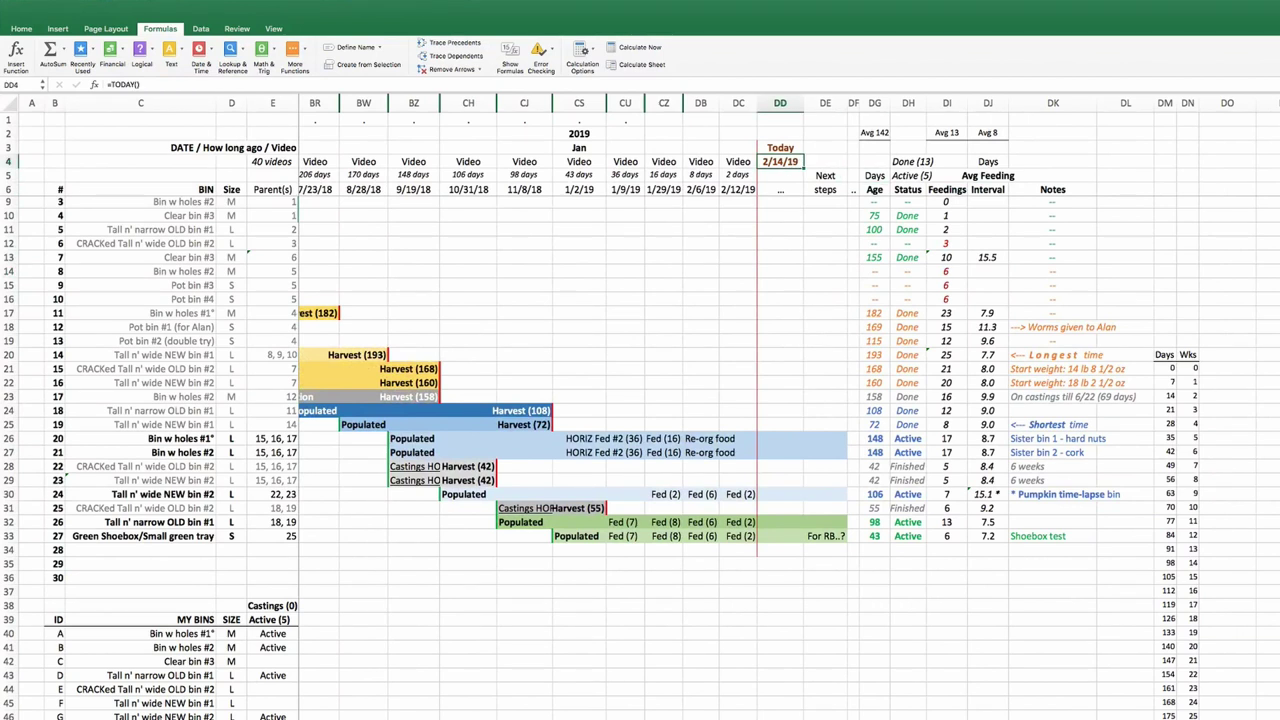
{"action": "scroll", "coordinate": [790, 400], "scroll_direction": "right", "scroll_amount": 2}
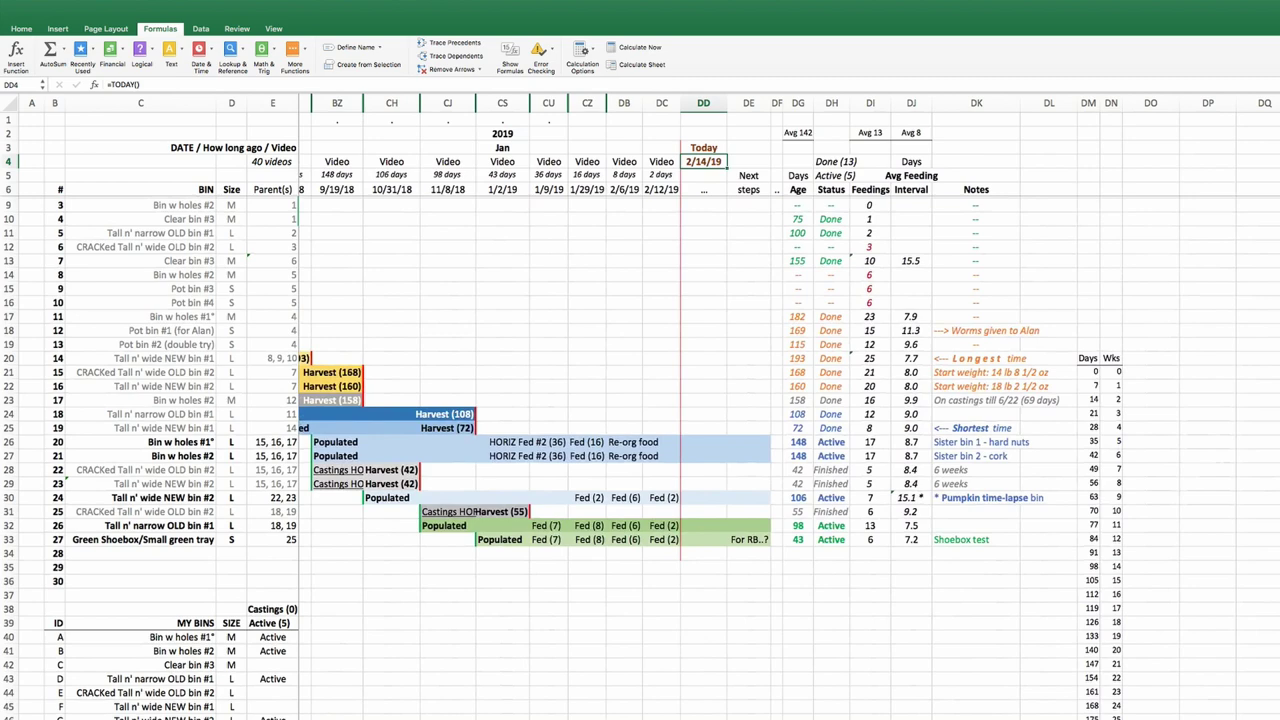
{"action": "scroll", "coordinate": [790, 400], "scroll_direction": "down", "scroll_amount": 2}
{"action": "scroll", "coordinate": [640, 400], "scroll_direction": "up", "scroll_amount": 2}
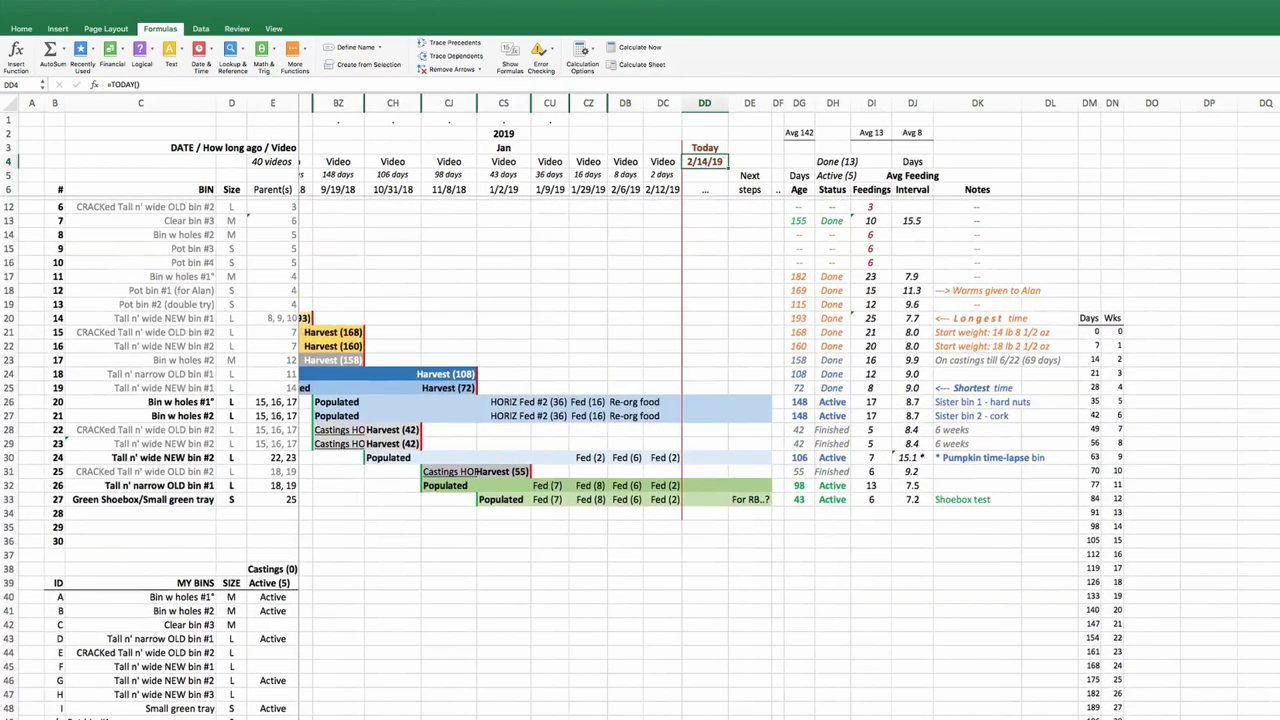
{"action": "scroll", "coordinate": [640, 400], "scroll_direction": "left", "scroll_amount": 1}
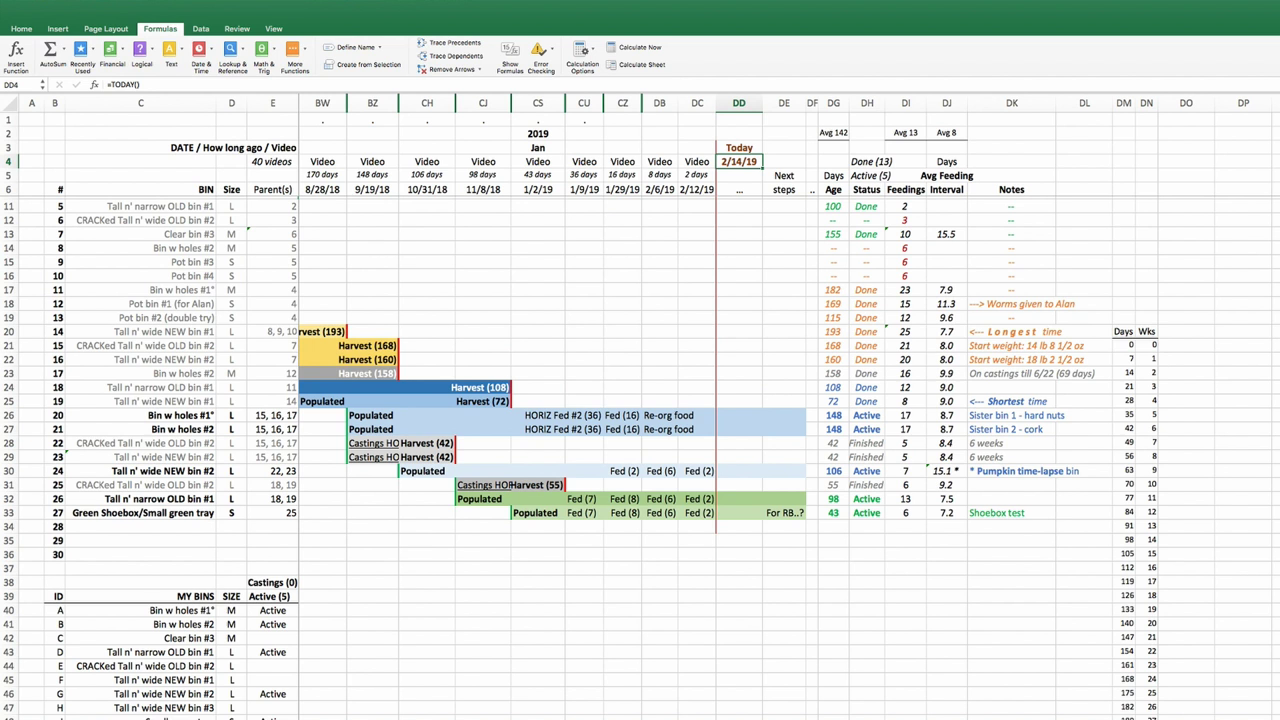
Examine the Today column against the latest video date of 2/12/19 and the timeline rows of the recent bins
{"action": "left_click_drag", "start_coordinate": [739, 413], "coordinate": [739, 514]}
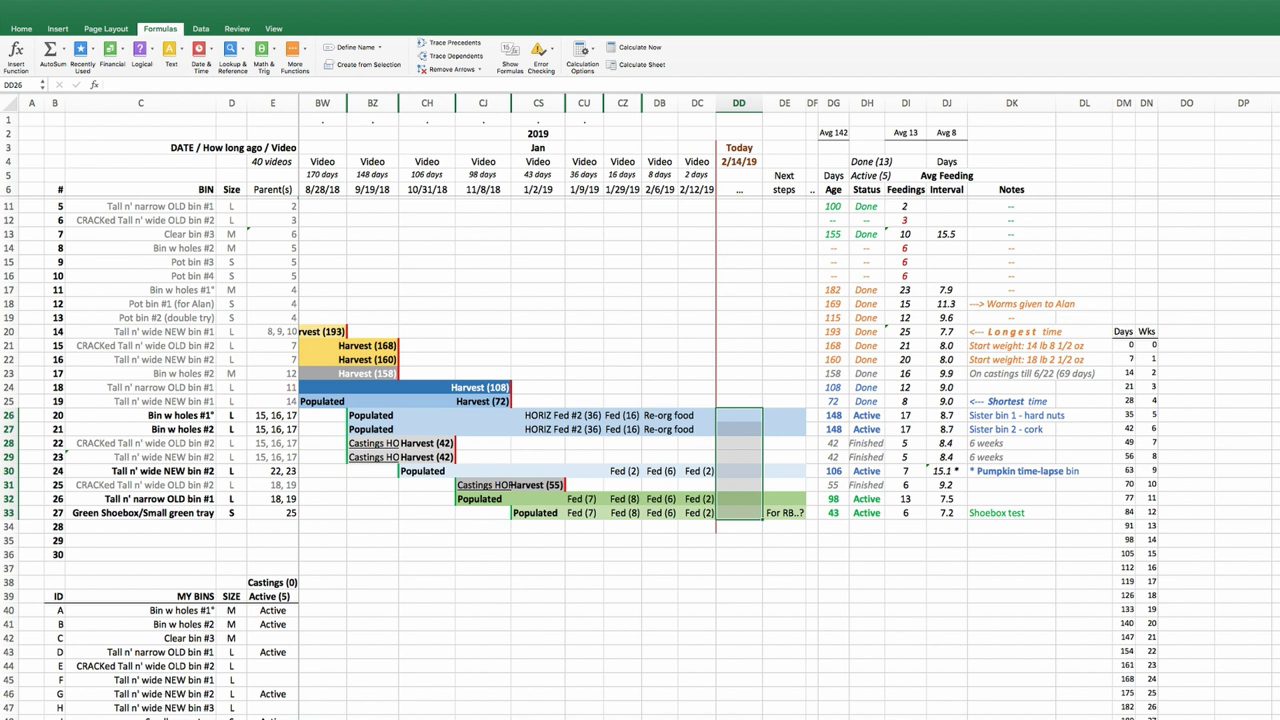
{"action": "left_click", "coordinate": [697, 189]}
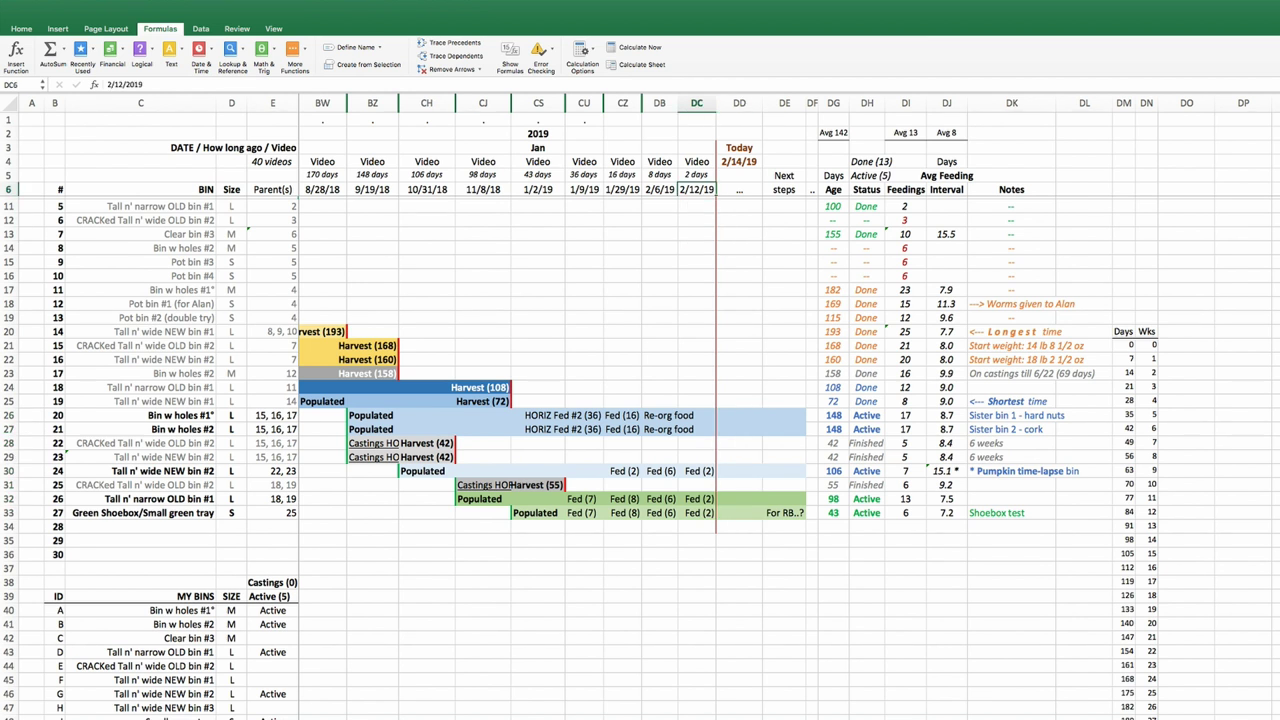
{"action": "left_click", "coordinate": [739, 103]}
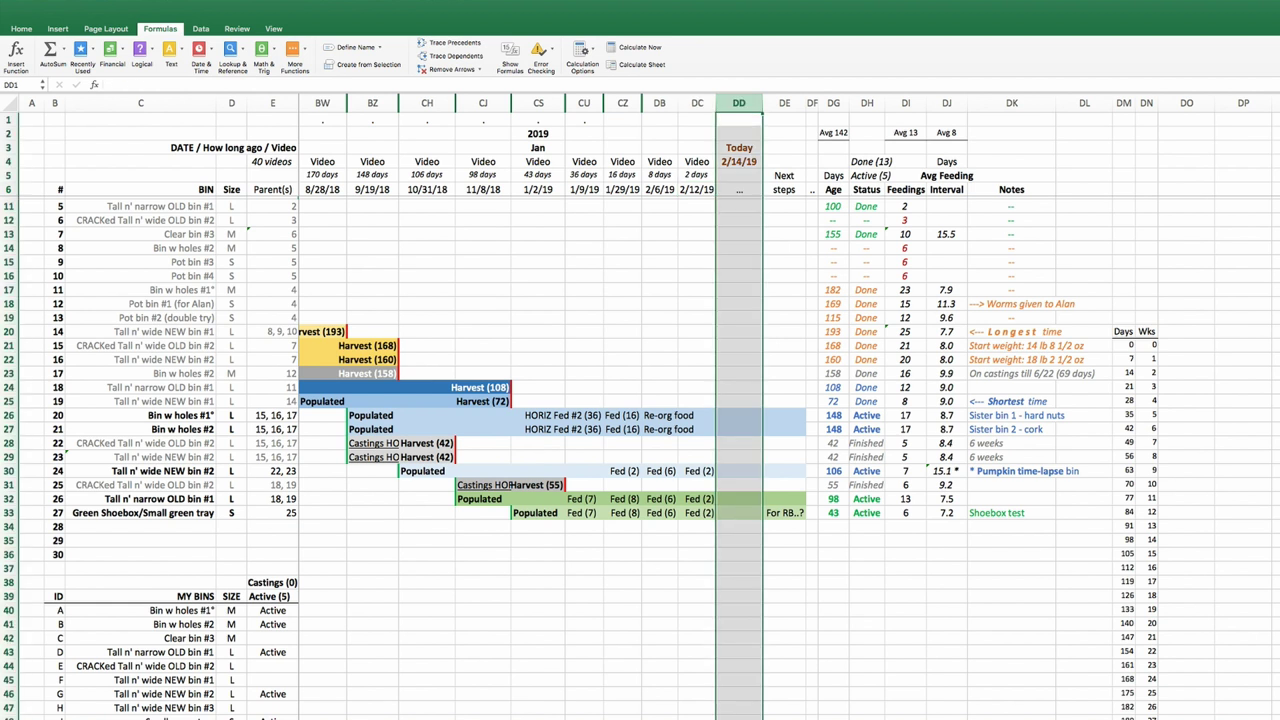
{"action": "left_click_drag", "start_coordinate": [739, 387], "coordinate": [739, 540]}
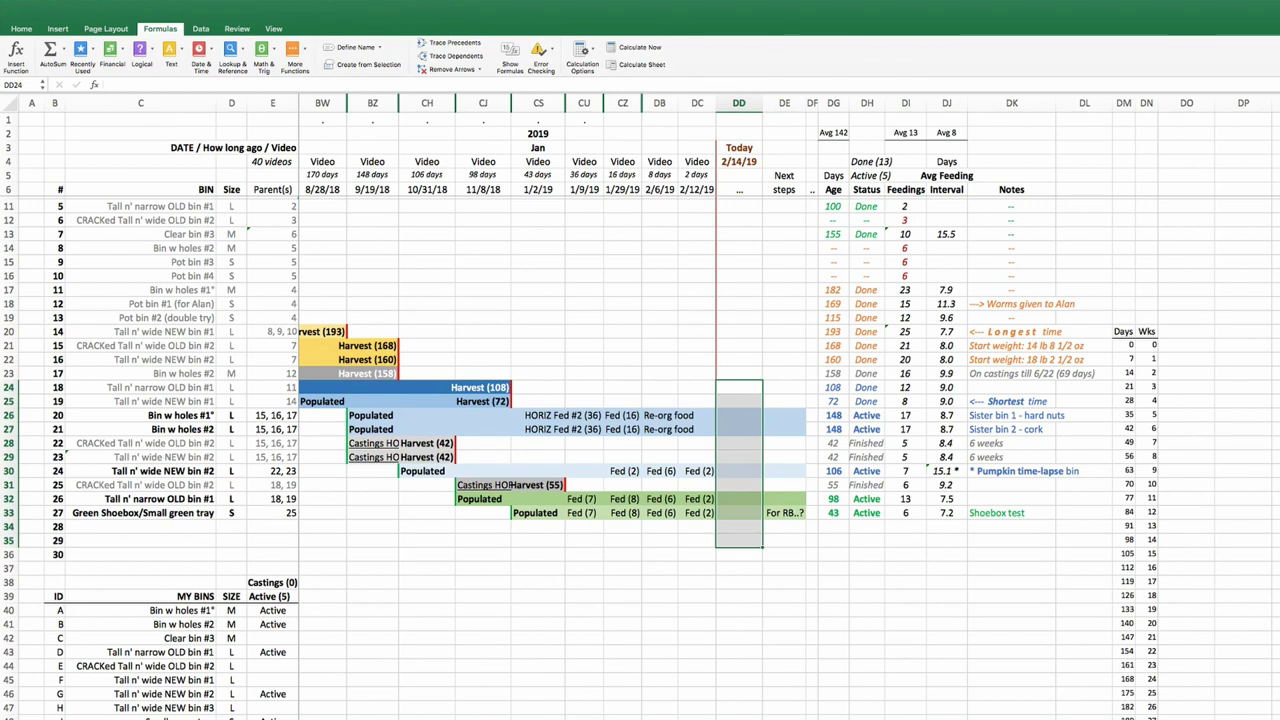
{"action": "left_click_drag", "start_coordinate": [697, 359], "coordinate": [302, 582]}
{"action": "scroll", "coordinate": [640, 400], "scroll_direction": "right", "scroll_amount": 5}
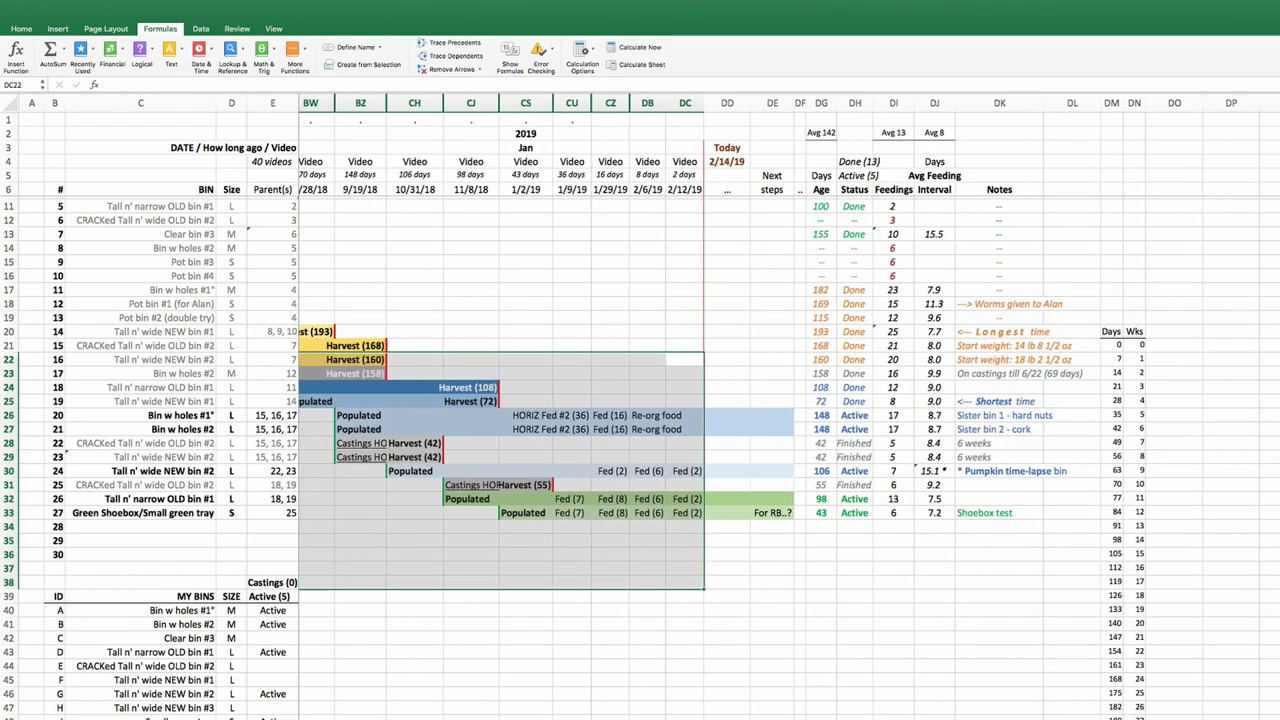
Review the Next steps cells of the active bins, focusing on DE26 and DE27 for bins 20 and 21
{"action": "left_click_drag", "start_coordinate": [772, 345], "coordinate": [772, 512]}
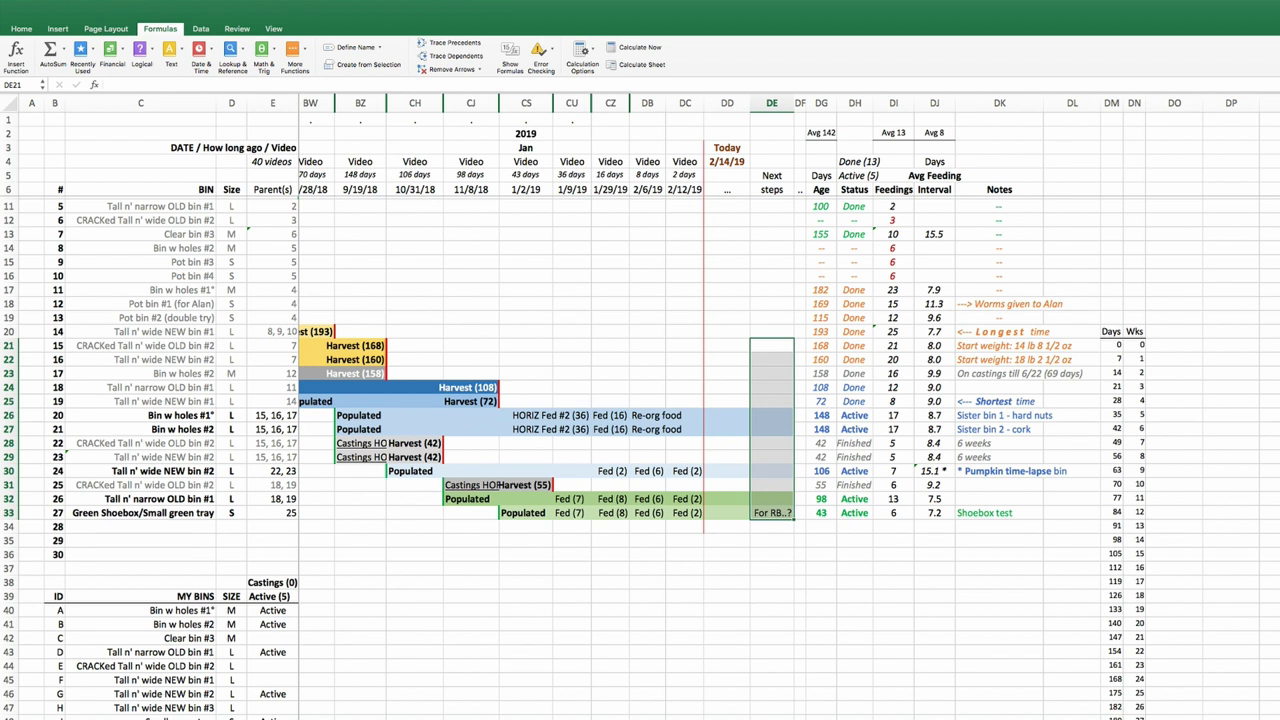
{"action": "left_click_drag", "start_coordinate": [772, 415], "coordinate": [772, 429]}
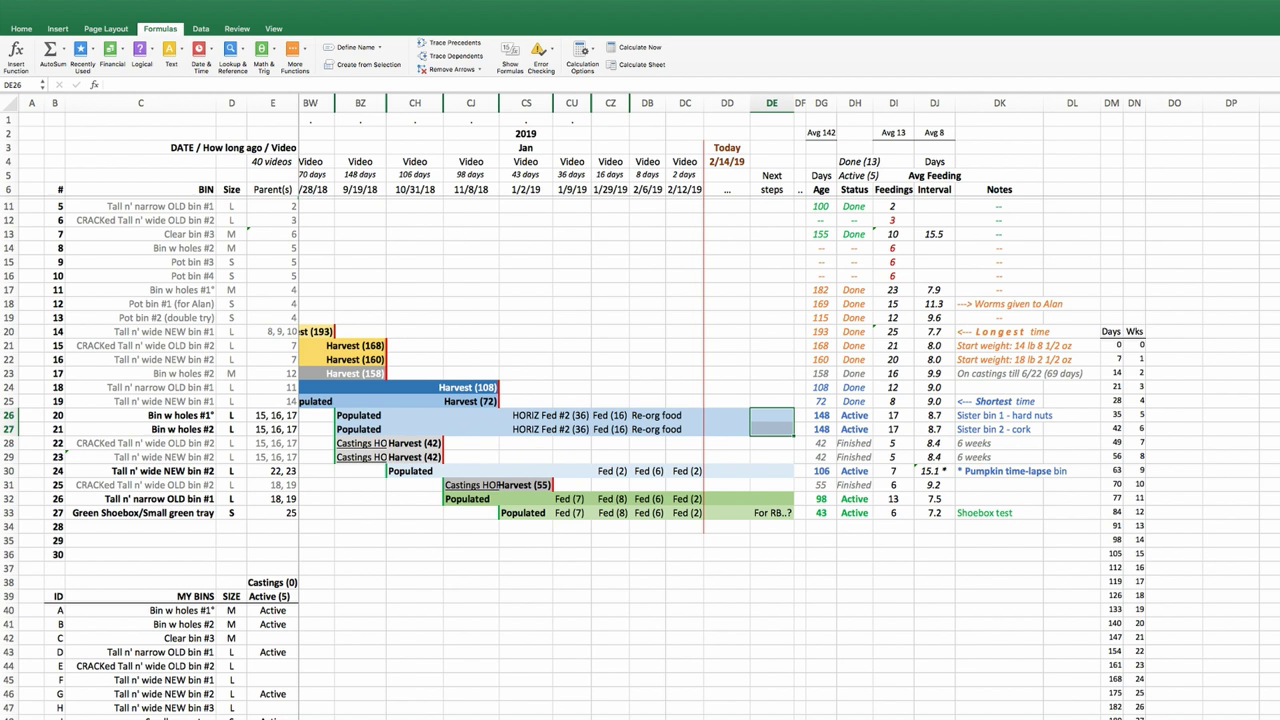
{"action": "left_click", "coordinate": [771, 415]}
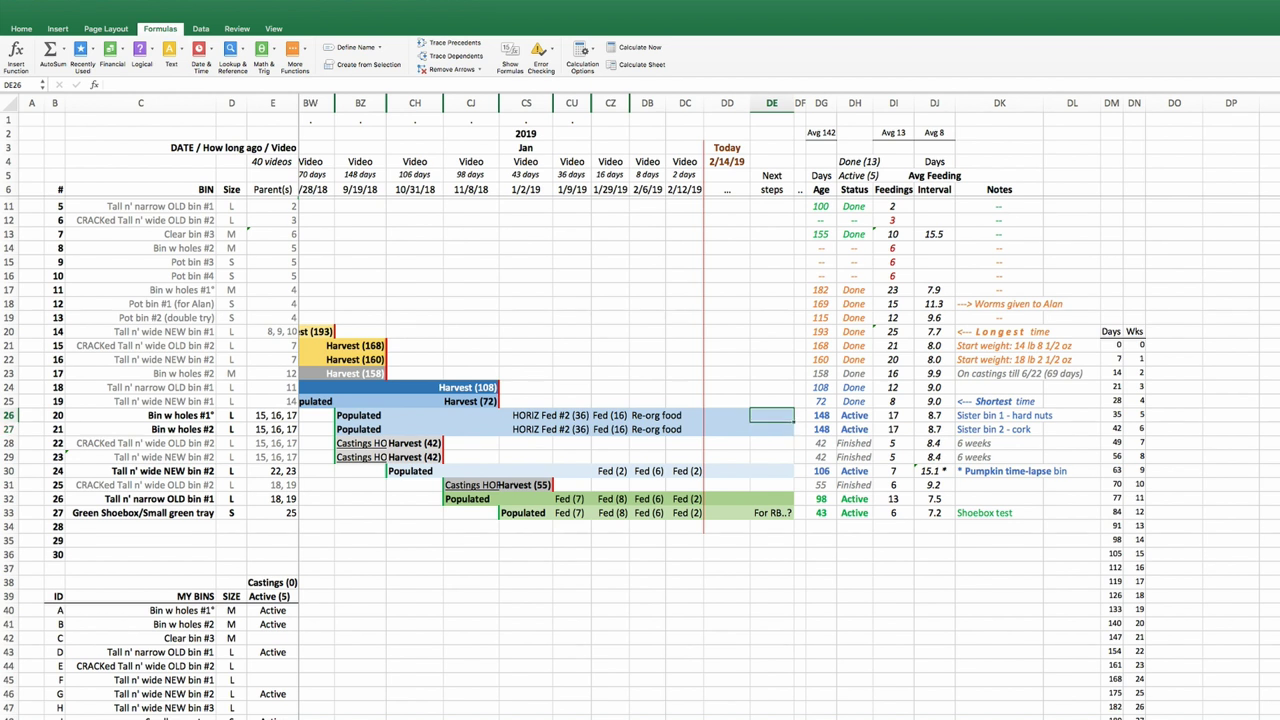
{"action": "left_click", "coordinate": [771, 429]}
{"action": "left_click", "coordinate": [771, 415]}
Review the name, next-steps cell and pumpkin time-lapse note of bin 24
{"action": "left_click", "coordinate": [140, 471]}
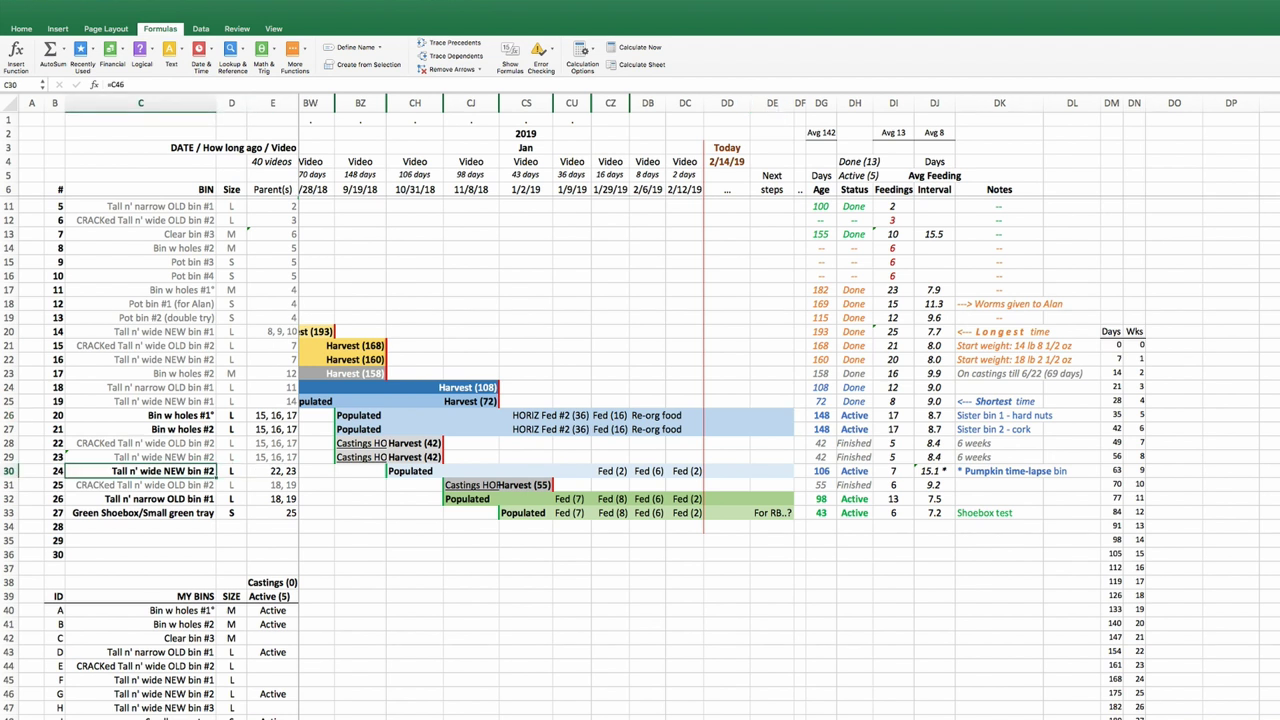
{"action": "left_click", "coordinate": [771, 471]}
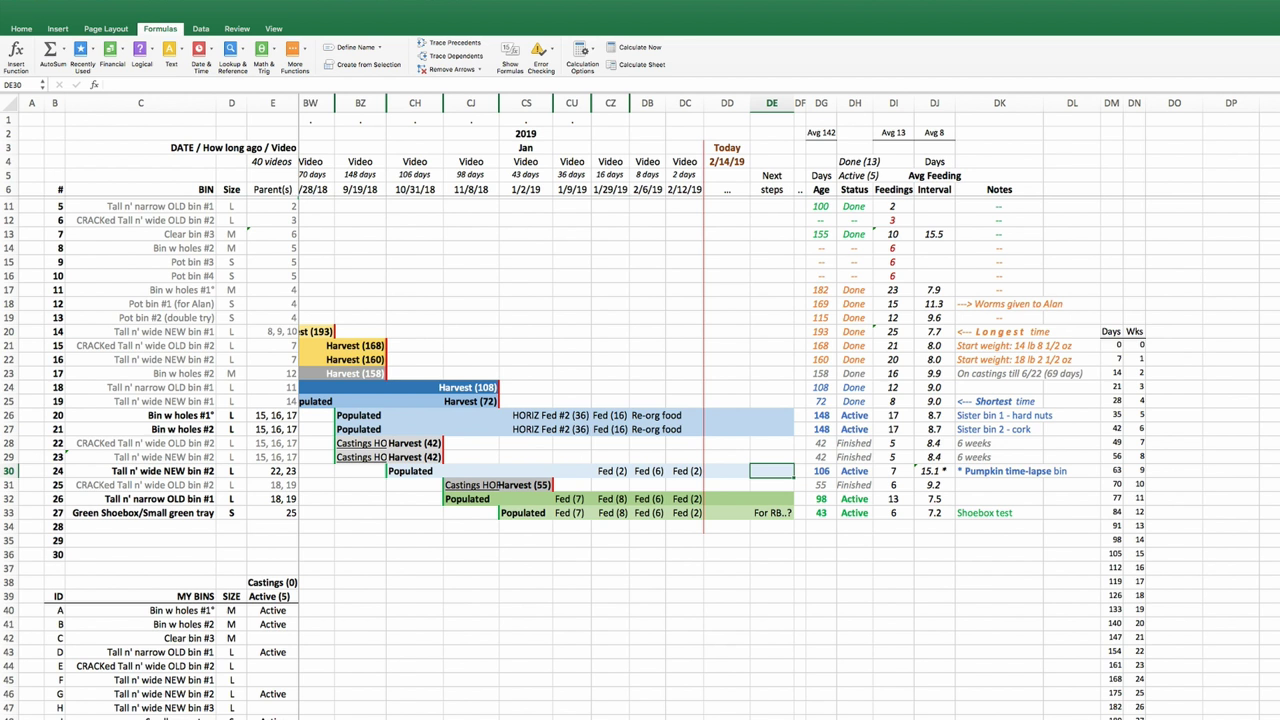
{"action": "left_click", "coordinate": [998, 471]}
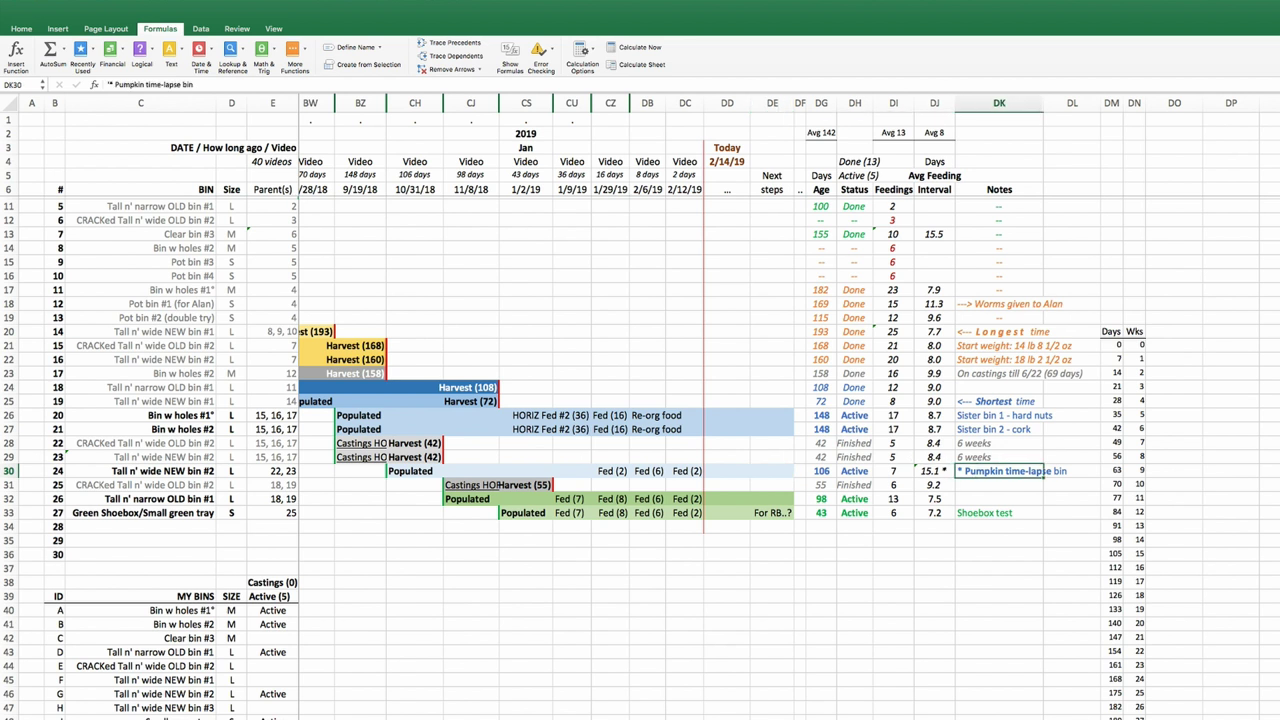
{"action": "left_click", "coordinate": [771, 471]}
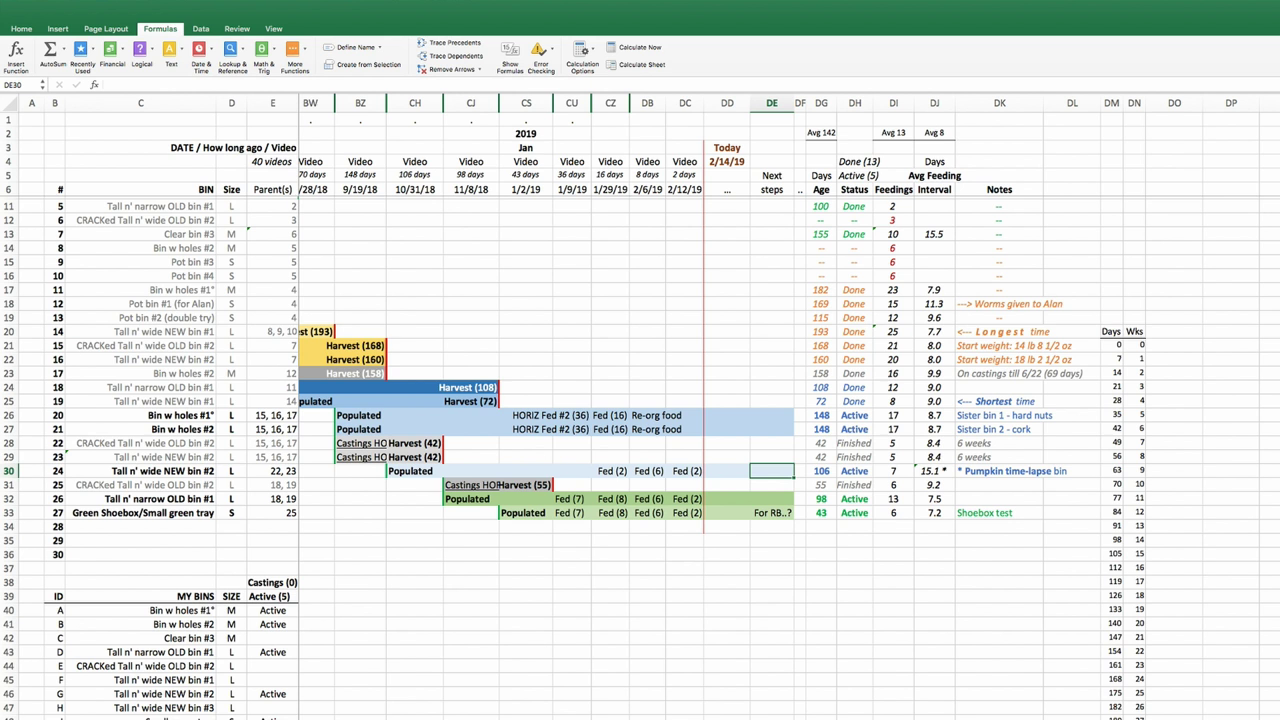
Examine the Sister bin notes in DK26:DK27, highlighting the food wording in DK26 and leaving the text unchanged
{"action": "left_click_drag", "start_coordinate": [998, 415], "coordinate": [998, 429]}
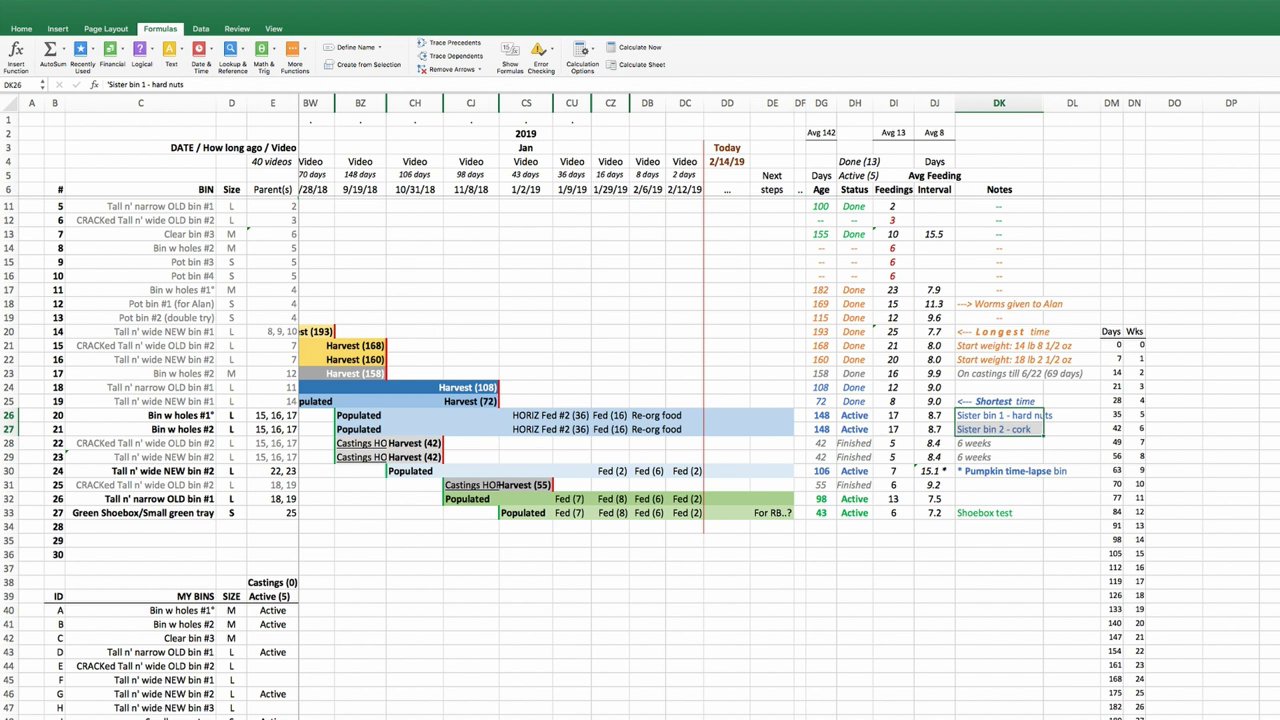
{"action": "key", "text": "F2"}
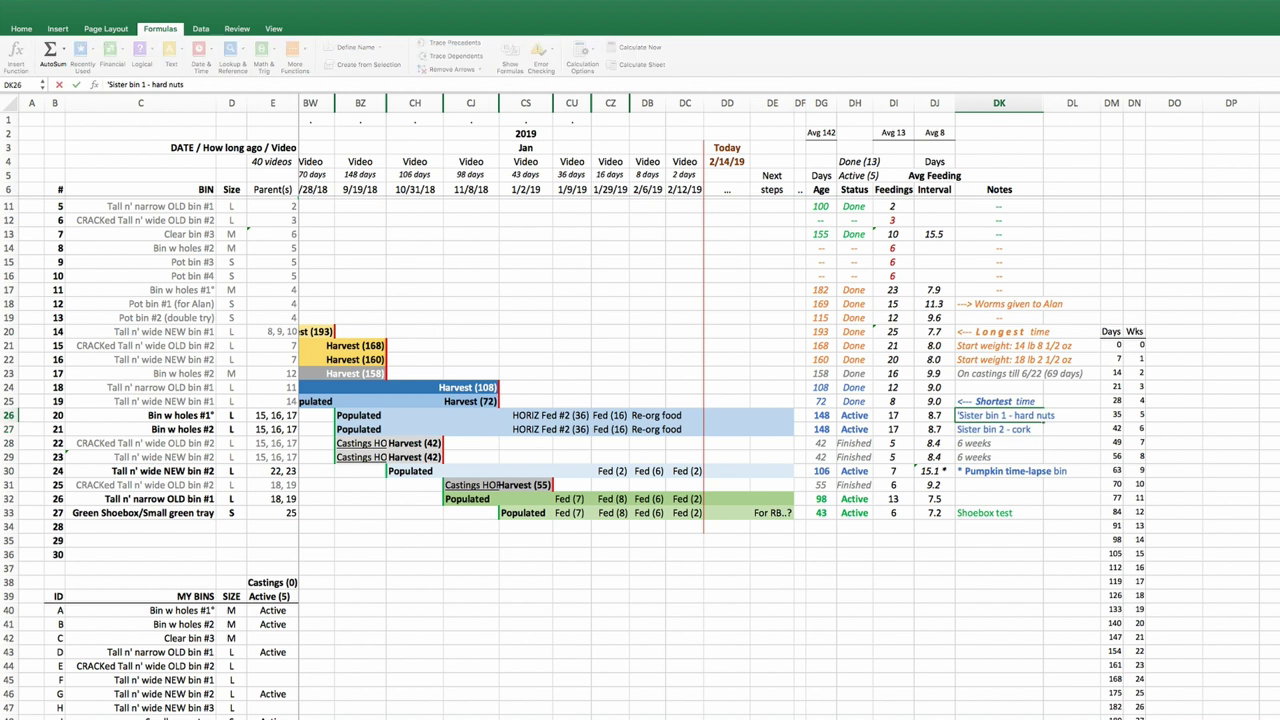
{"action": "left_click_drag", "start_coordinate": [1014, 415], "coordinate": [1056, 415]}
{"action": "key", "text": "Return"}
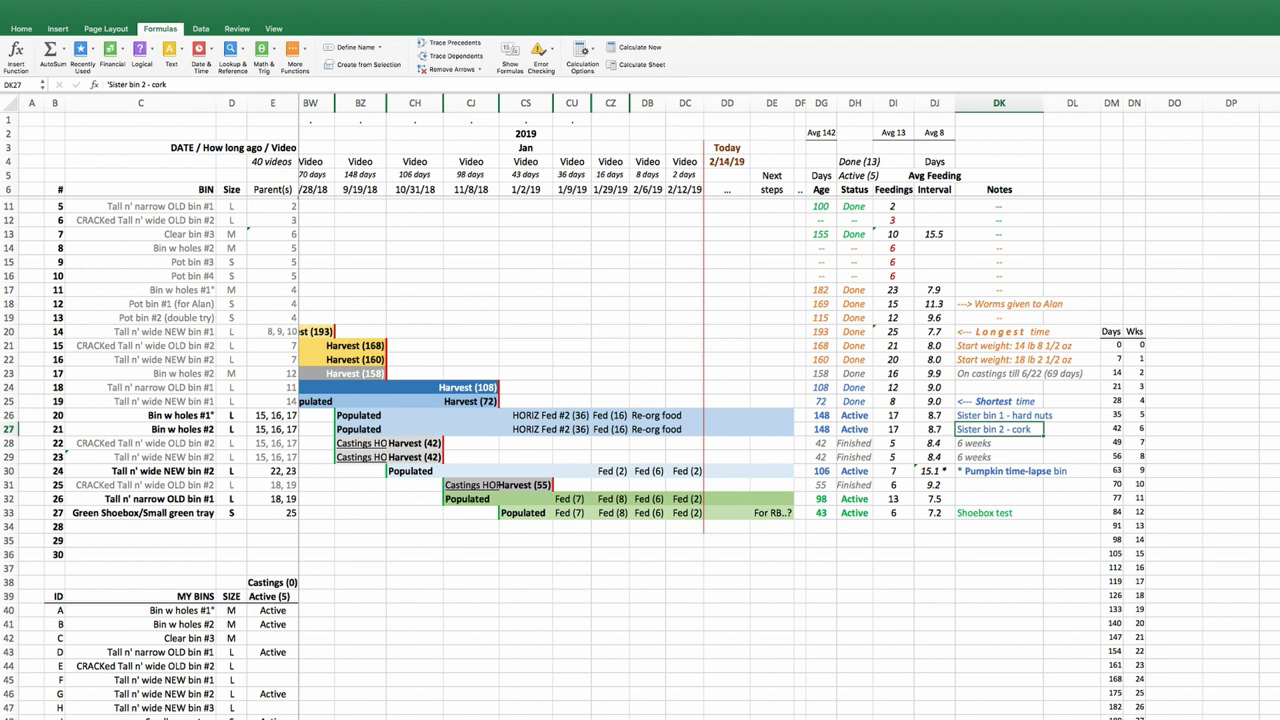
Examine bin 20's recent feeding entries and the formula of its HORIZ Fed #2 entry in CU26
{"action": "scroll", "coordinate": [788, 456], "scroll_direction": "left", "scroll_amount": 1}
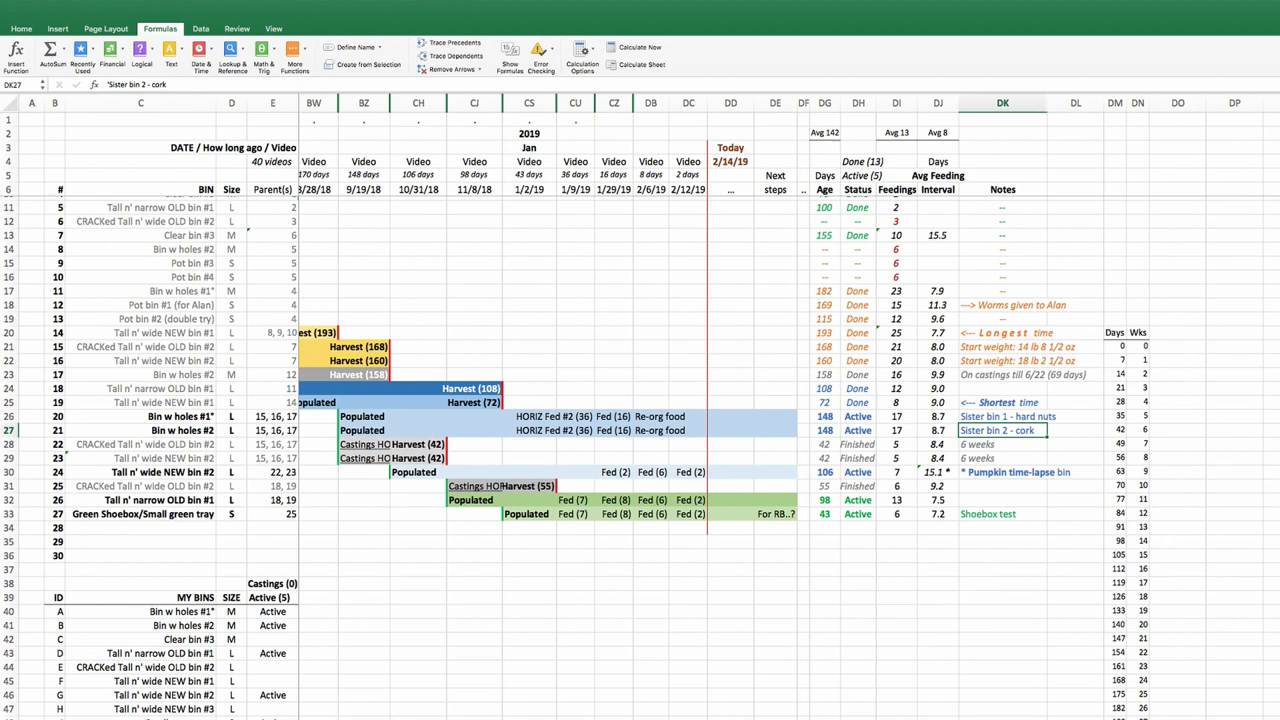
{"action": "scroll", "coordinate": [790, 420], "scroll_direction": "left", "scroll_amount": 3}
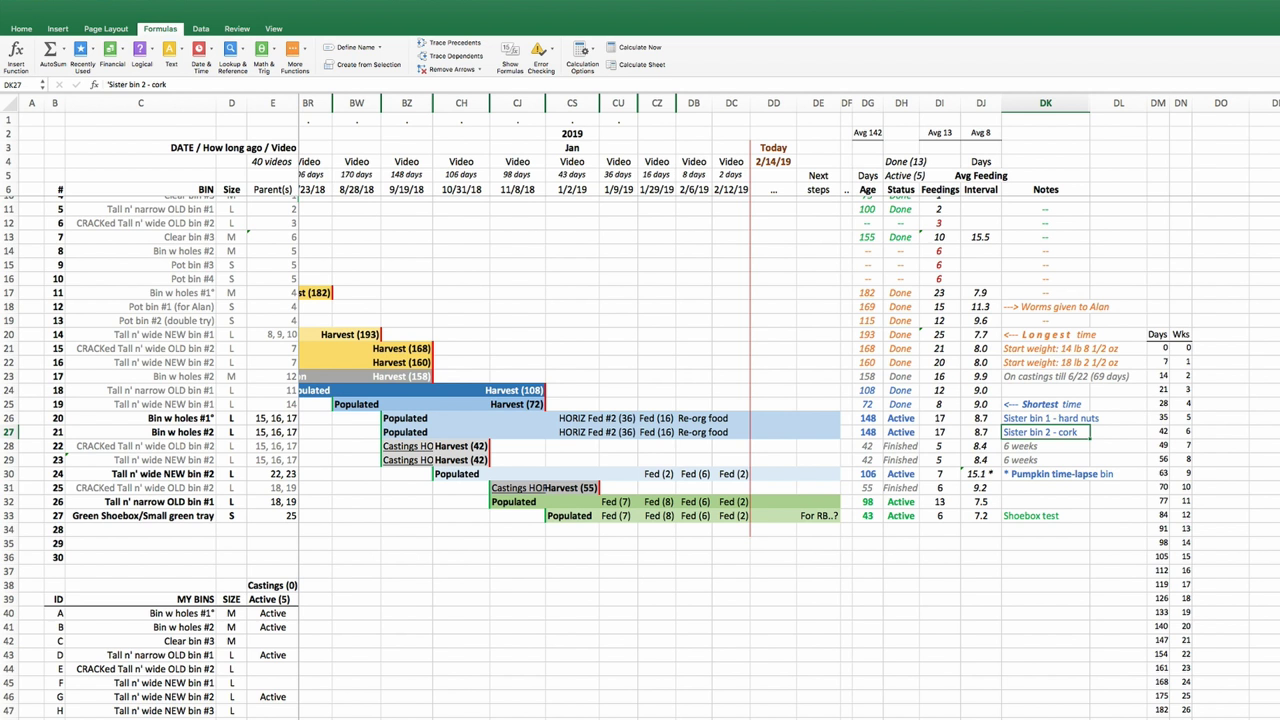
{"action": "left_click", "coordinate": [656, 418]}
{"action": "left_click", "coordinate": [572, 418]}
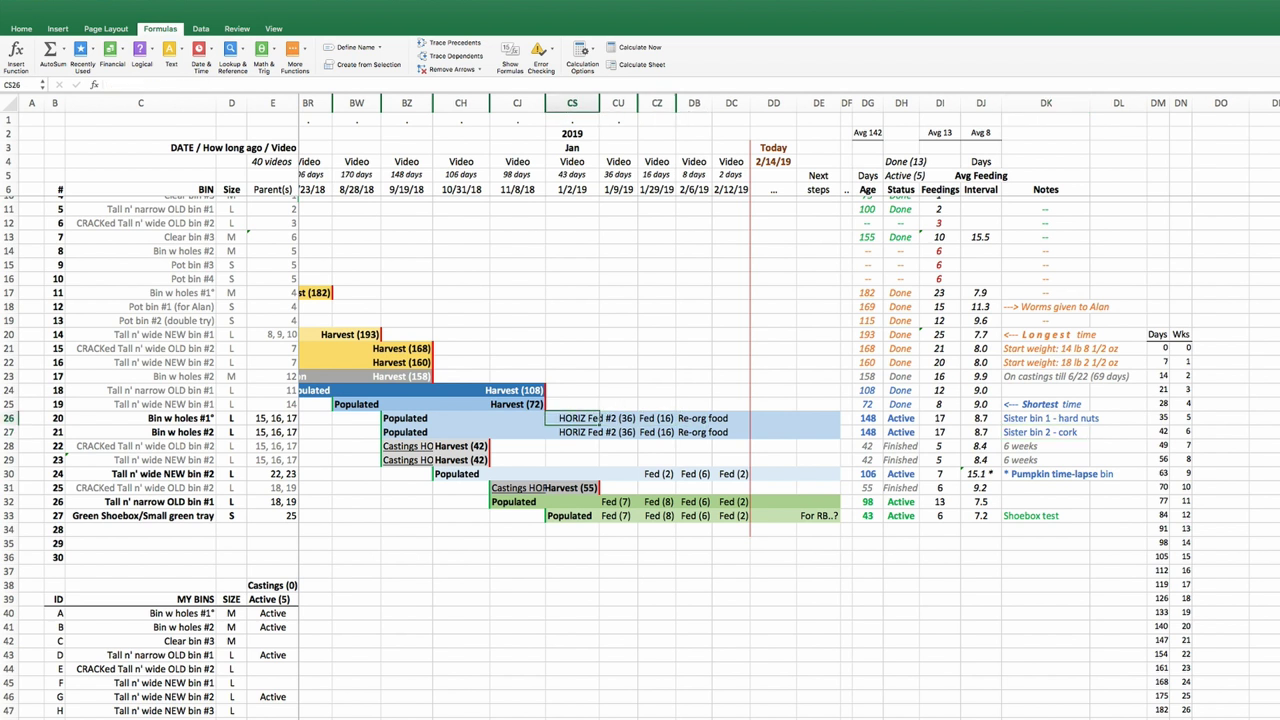
{"action": "left_click", "coordinate": [601, 418]}
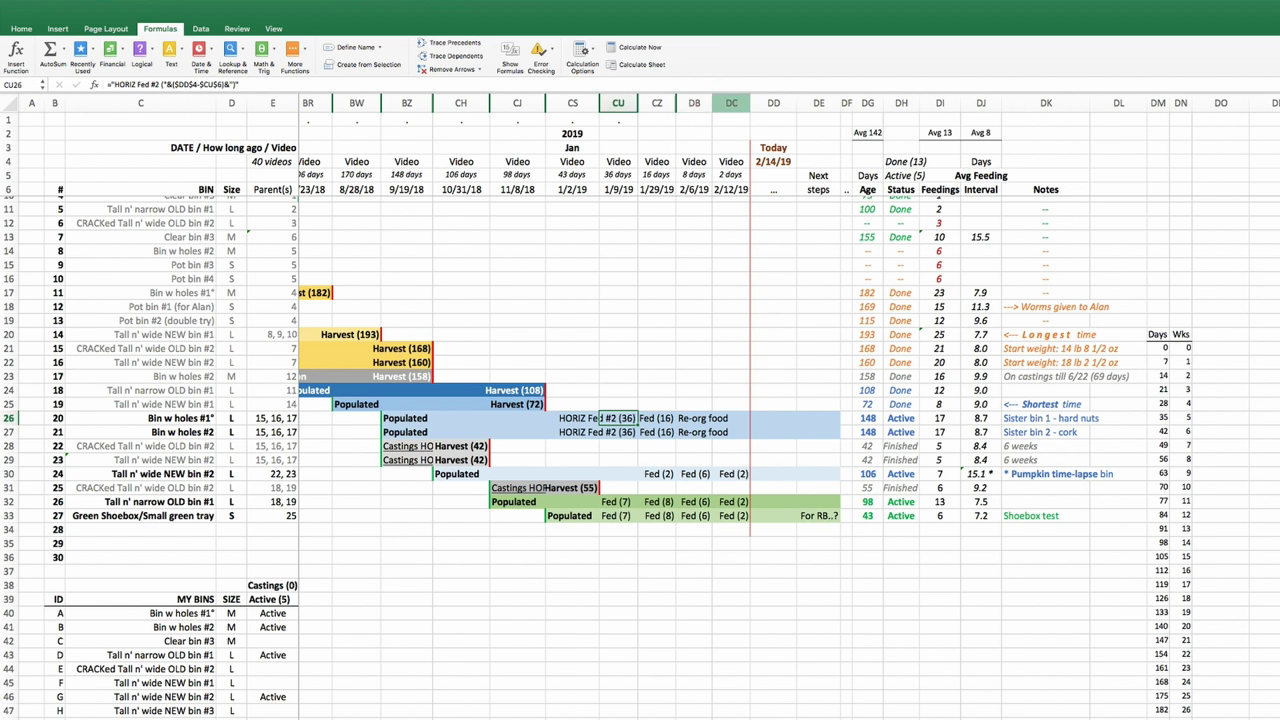
Unhide the timeline columns between BZ (9/19/18) and DC (2/12/19)
{"action": "left_click_drag", "start_coordinate": [731, 103], "coordinate": [406, 103]}
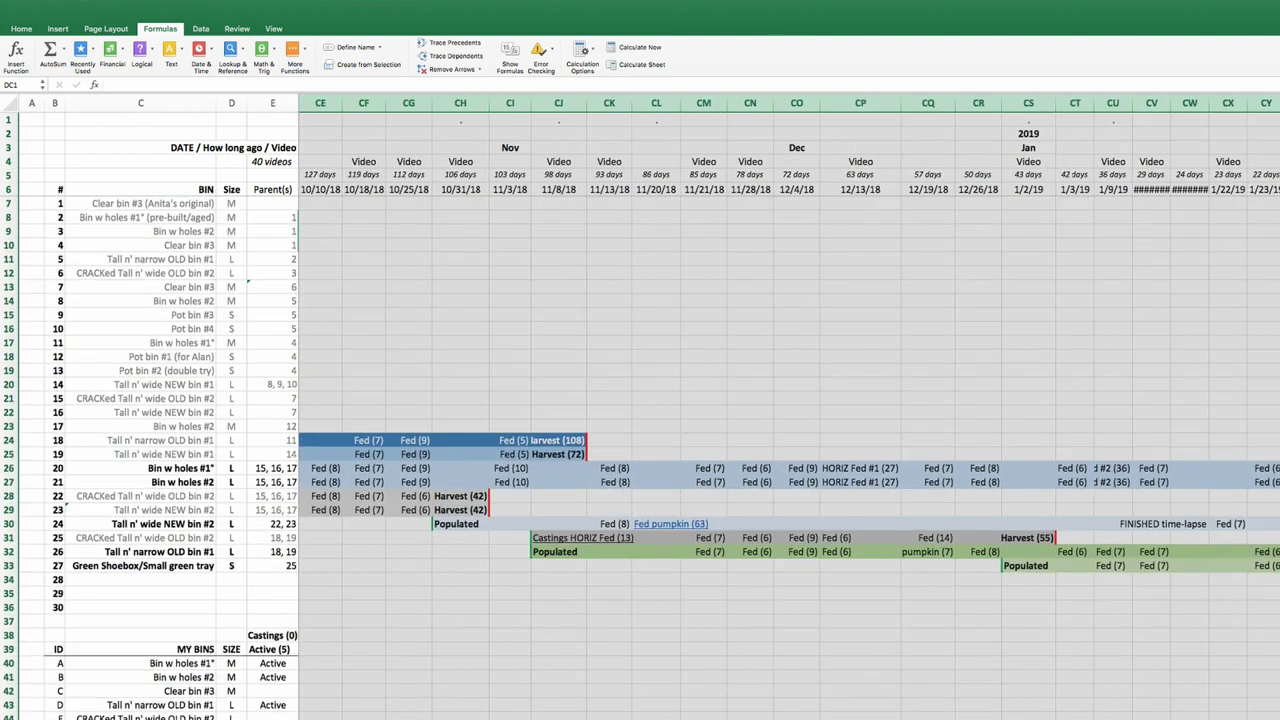
{"action": "scroll", "coordinate": [789, 409], "scroll_direction": "left", "scroll_amount": 10}
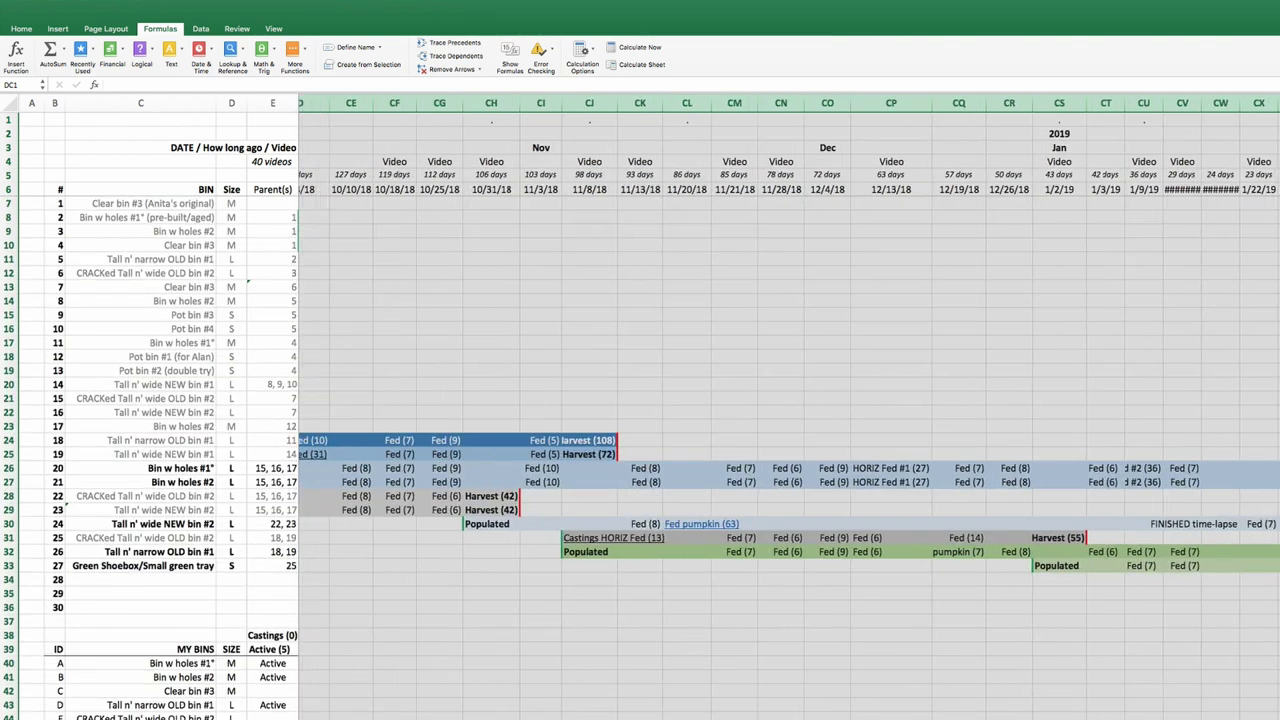
{"action": "scroll", "coordinate": [789, 409], "scroll_direction": "right", "scroll_amount": 10}
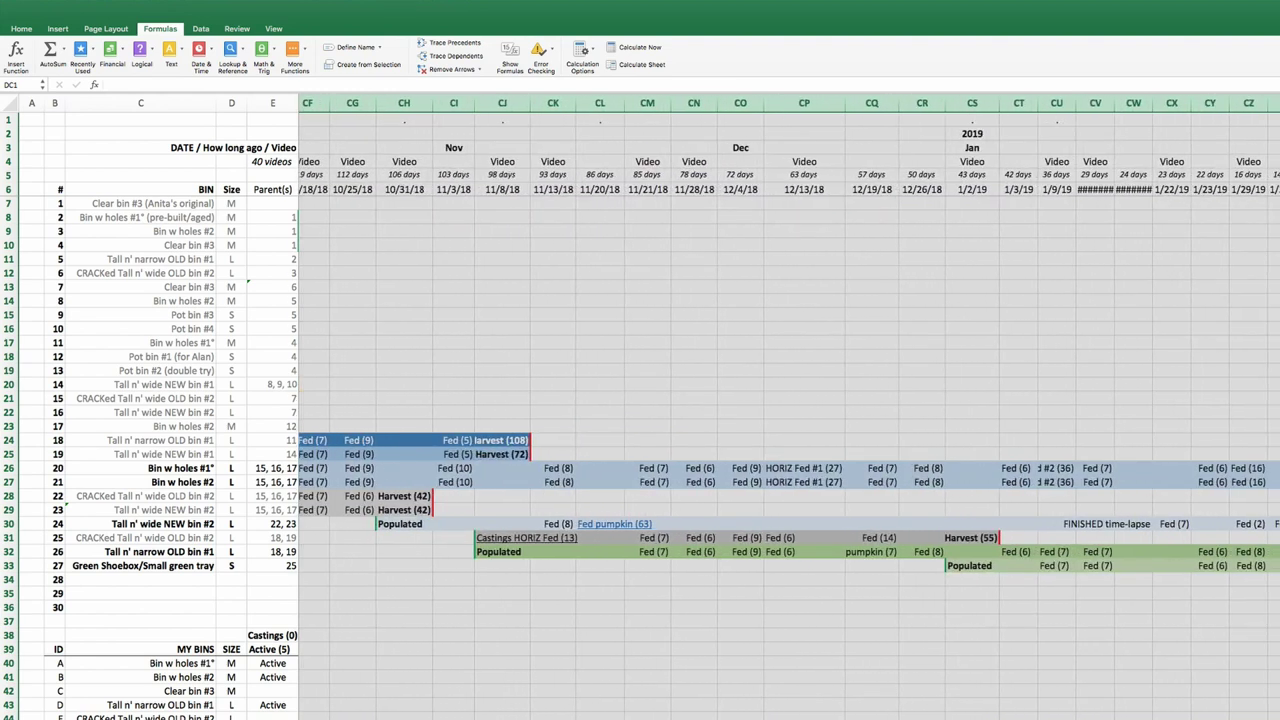
Examine the 12/26/18 column and the 1/3/19 feeding formulas of bins 26, 21 and 20
{"action": "left_click", "coordinate": [921, 103]}
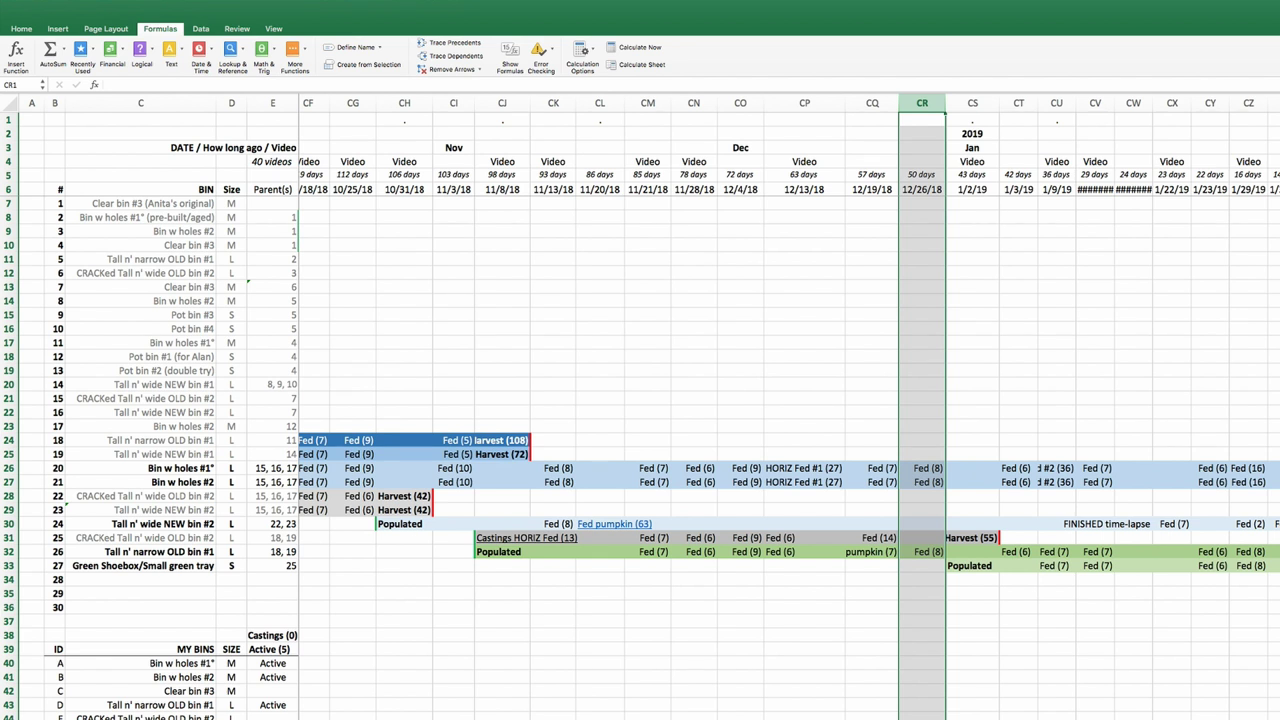
{"action": "left_click", "coordinate": [1018, 552]}
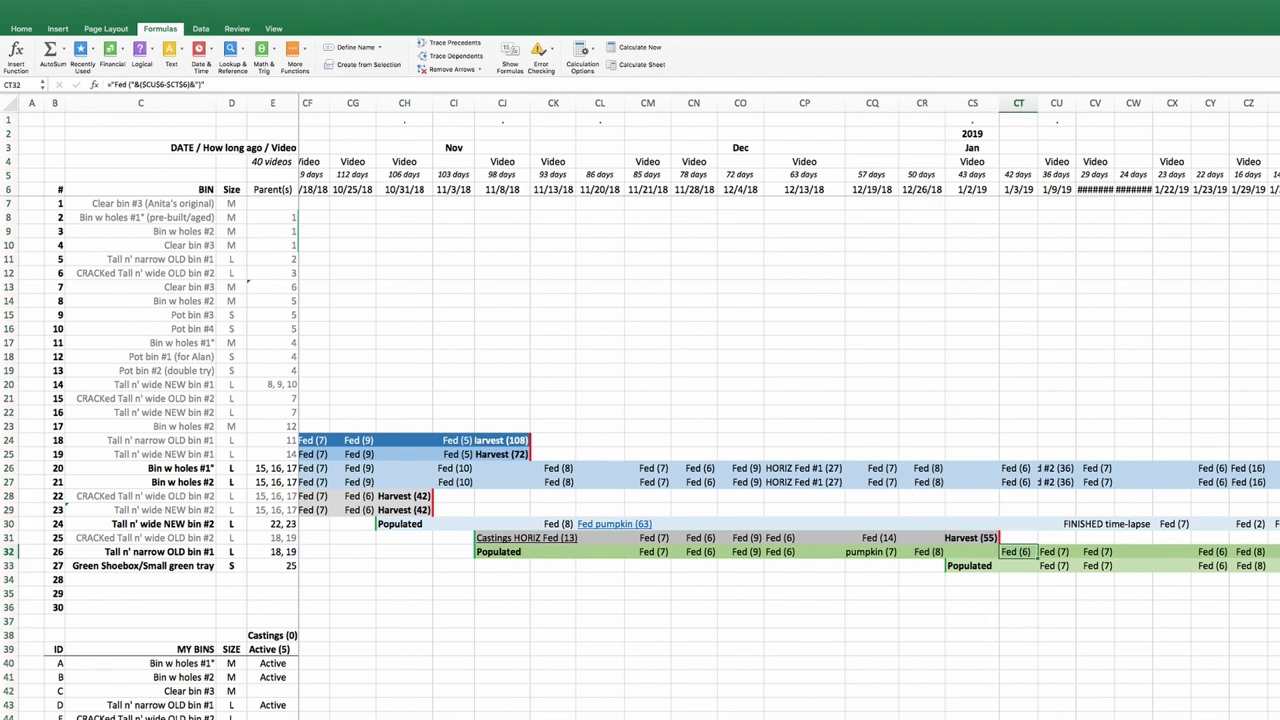
{"action": "left_click", "coordinate": [1018, 482]}
{"action": "left_click", "coordinate": [1018, 468]}
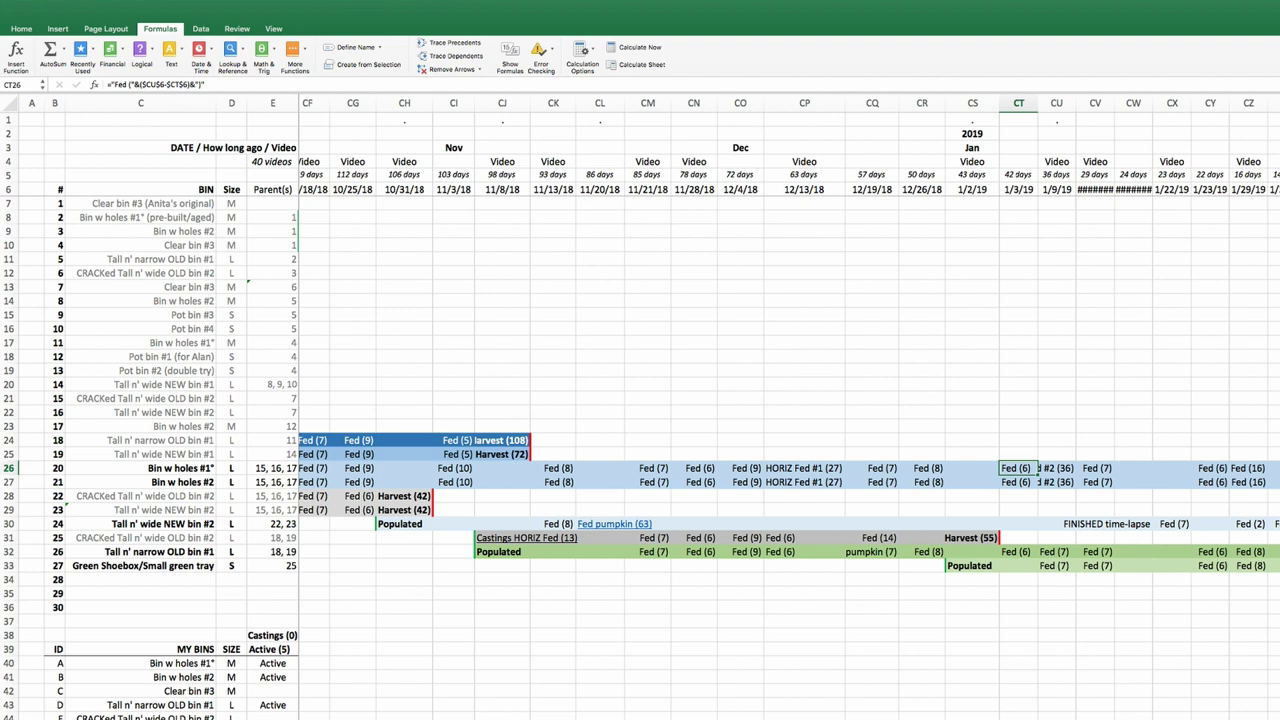
Unhide the earlier timeline columns between F (11/8/17) and BZ (9/19/18)
{"action": "scroll", "coordinate": [789, 408], "scroll_direction": "right", "scroll_amount": 10}
{"action": "scroll", "coordinate": [789, 408], "scroll_direction": "left", "scroll_amount": 9}
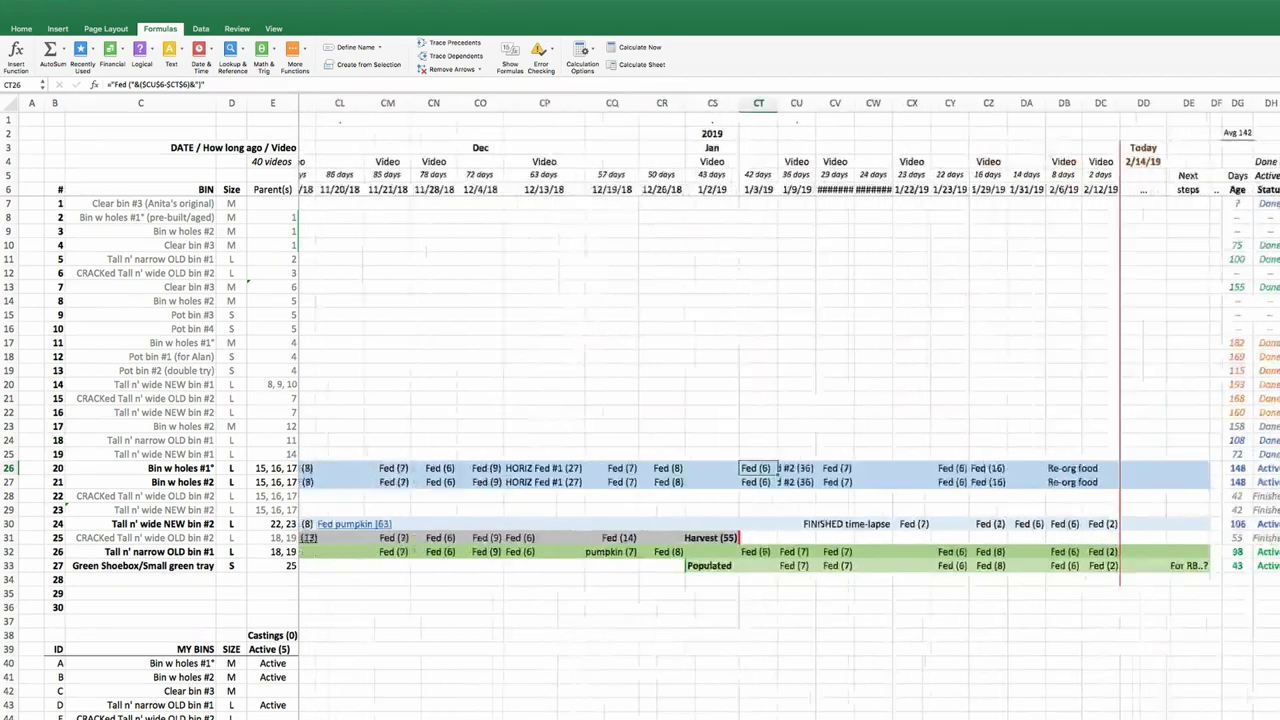
{"action": "scroll", "coordinate": [789, 408], "scroll_direction": "left", "scroll_amount": 10}
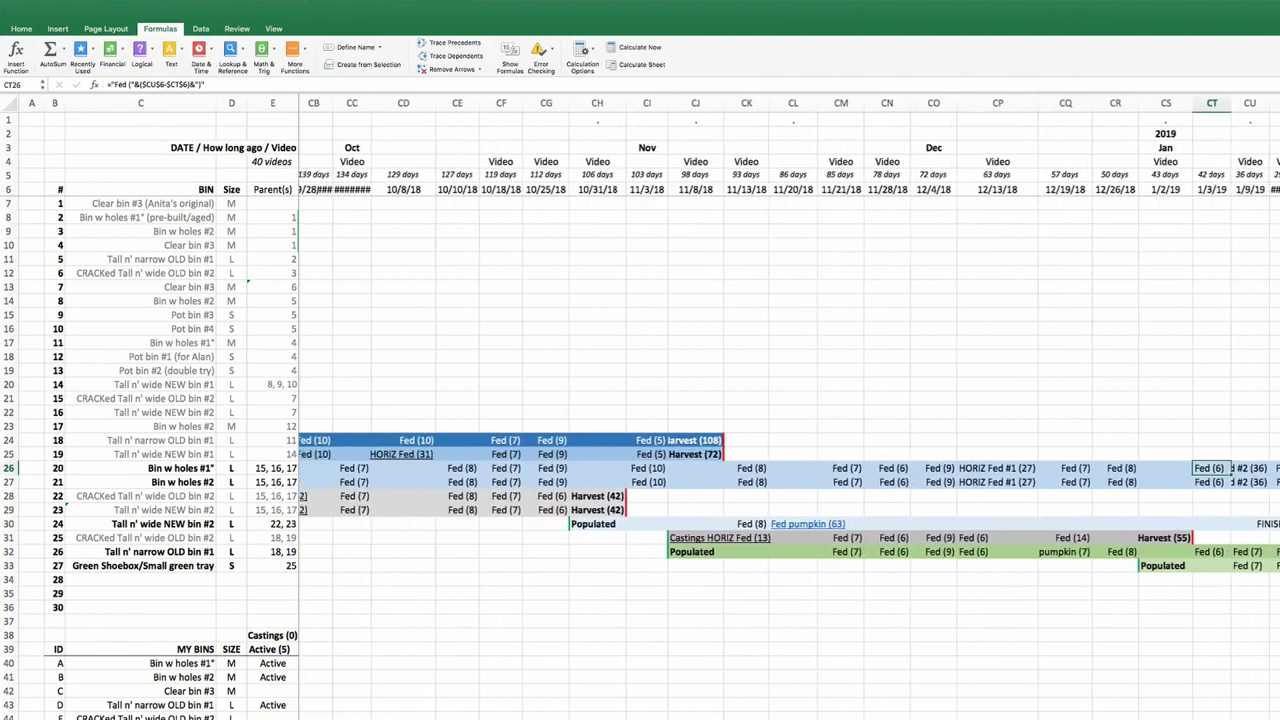
{"action": "scroll", "coordinate": [789, 408], "scroll_direction": "left", "scroll_amount": 10}
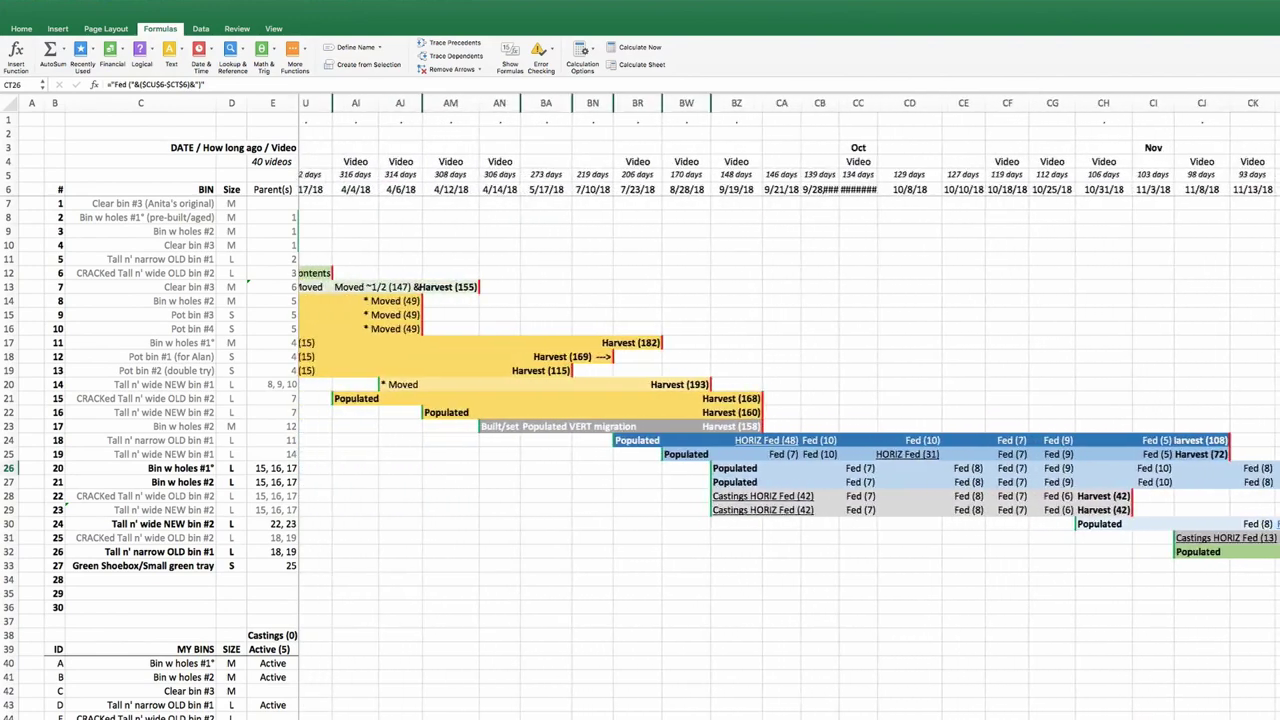
{"action": "scroll", "coordinate": [789, 408], "scroll_direction": "left", "scroll_amount": 2}
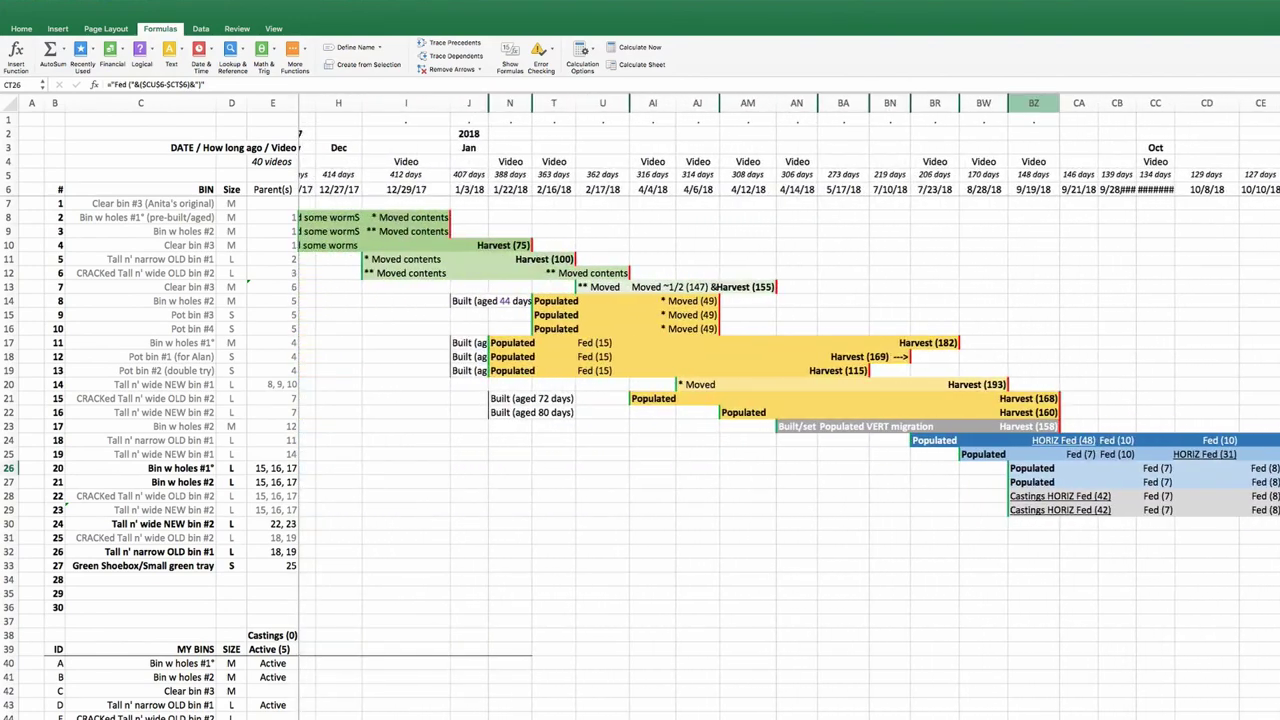
{"action": "left_click", "coordinate": [1034, 103]}
{"action": "left_click_drag", "start_coordinate": [1034, 103], "coordinate": [327, 103]}
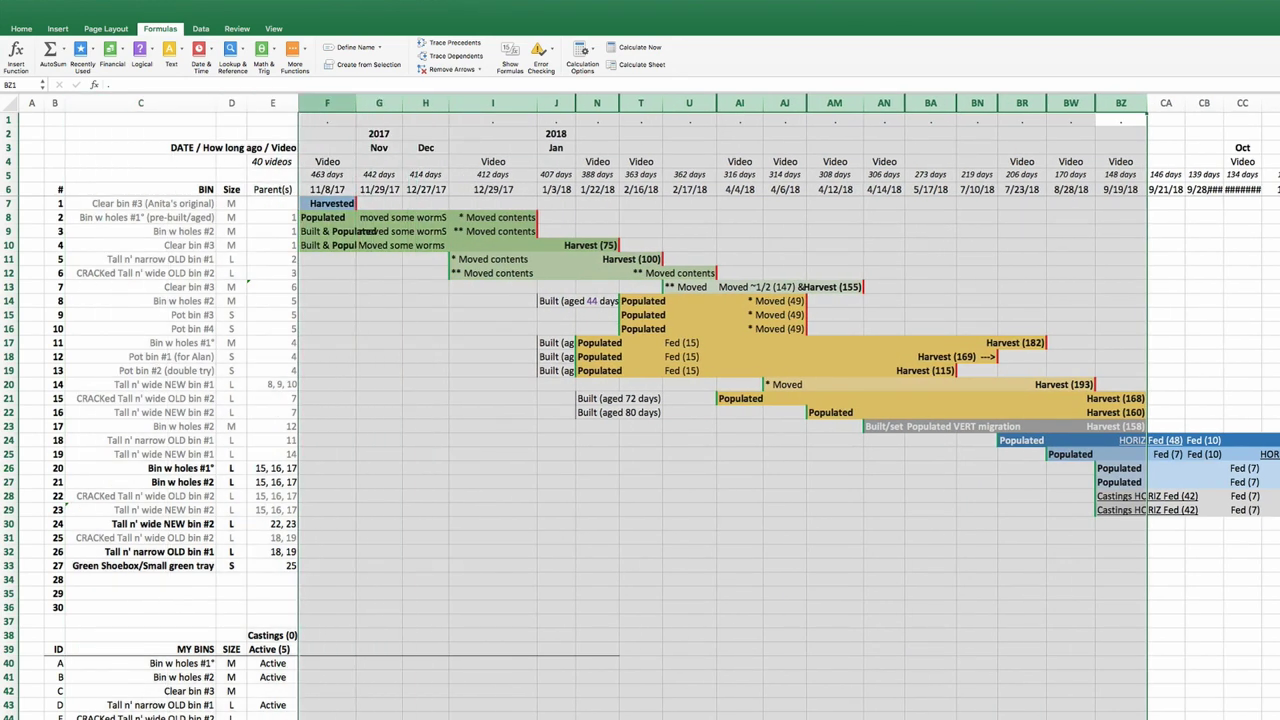
{"action": "key", "text": "ctrl+shift+0"}
Review the expanded timeline's feeding, watering and harvest entries from late 2018 back to November 2017
{"action": "scroll", "coordinate": [789, 408], "scroll_direction": "right", "scroll_amount": 10}
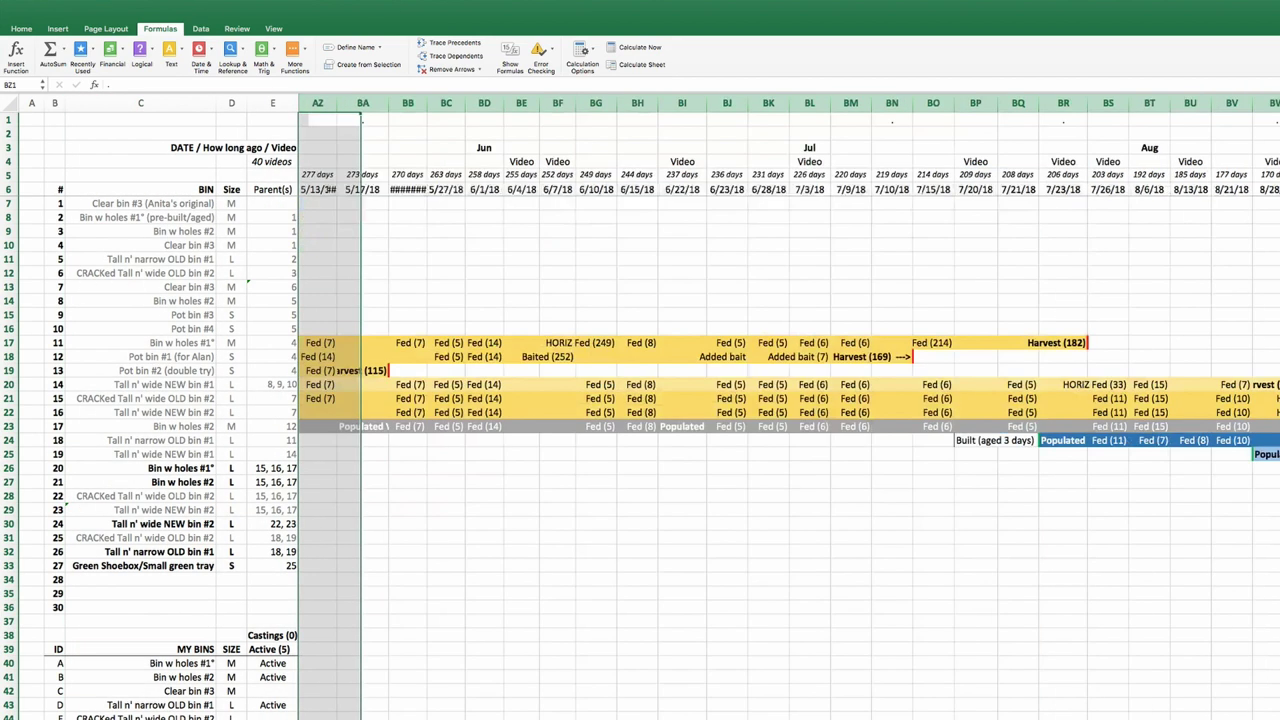
{"action": "scroll", "coordinate": [789, 408], "scroll_direction": "right", "scroll_amount": 20}
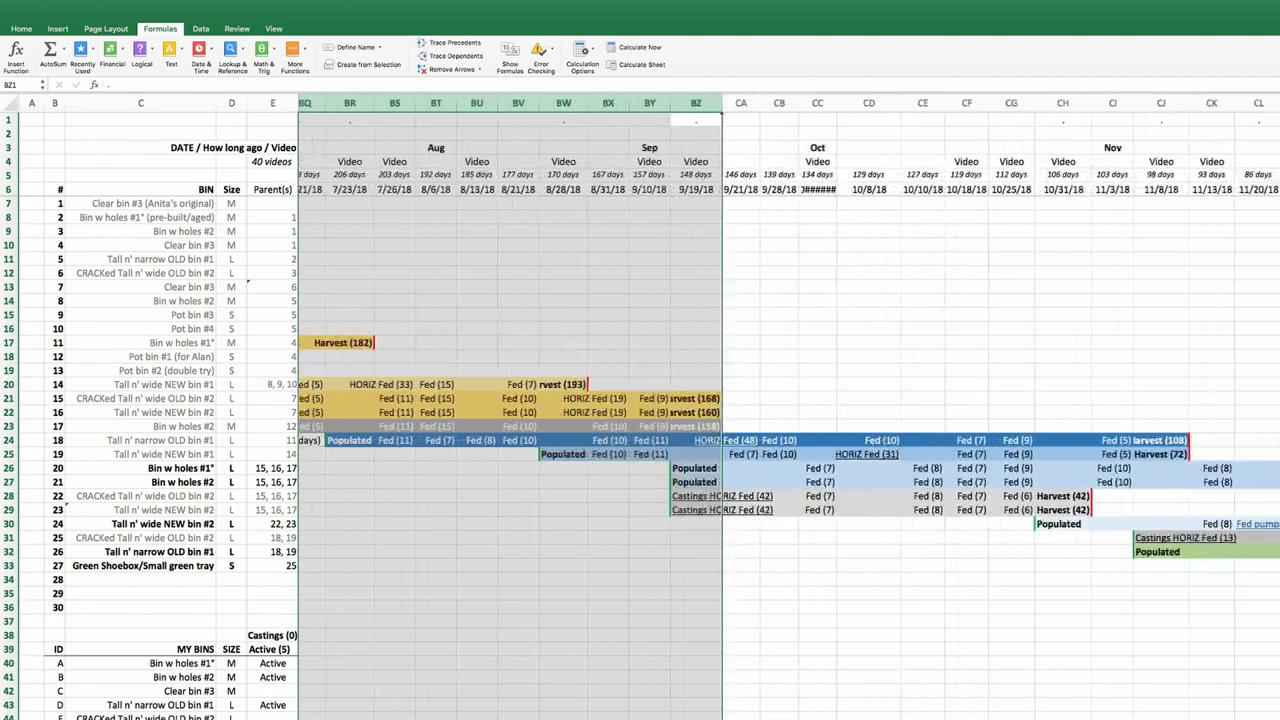
{"action": "scroll", "coordinate": [789, 408], "scroll_direction": "left", "scroll_amount": 20}
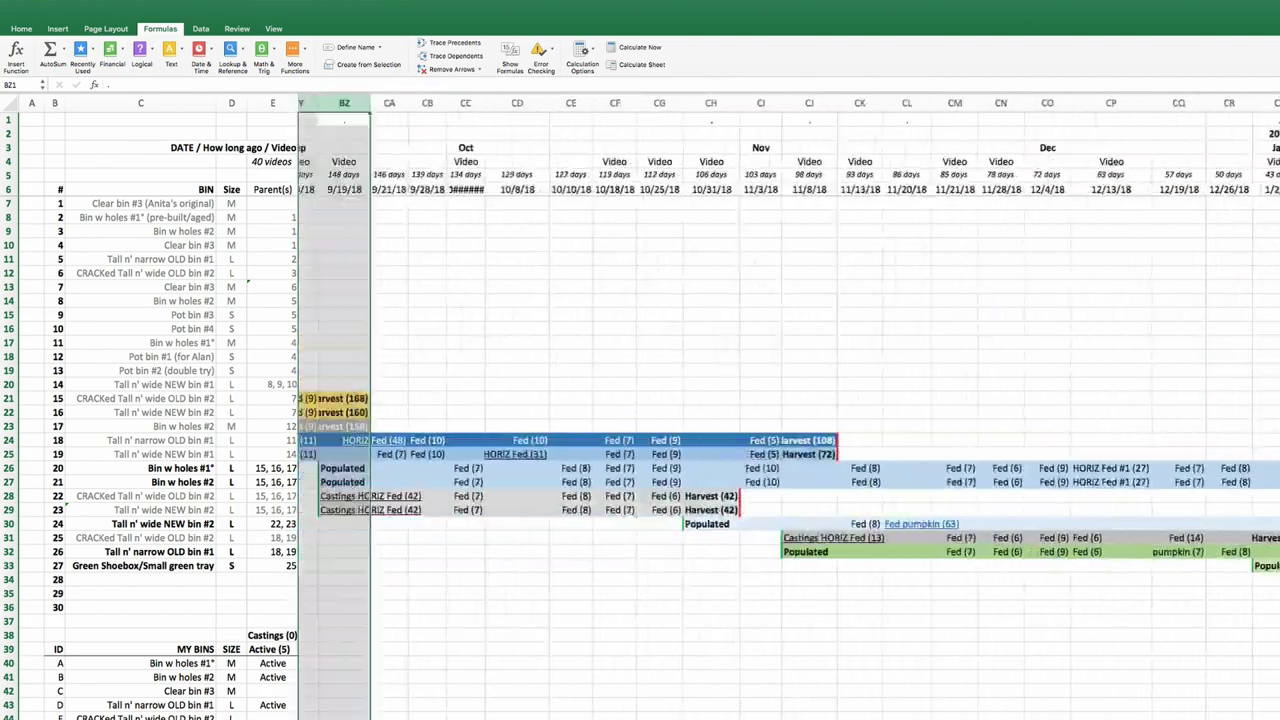
{"action": "scroll", "coordinate": [789, 408], "scroll_direction": "left", "scroll_amount": 18}
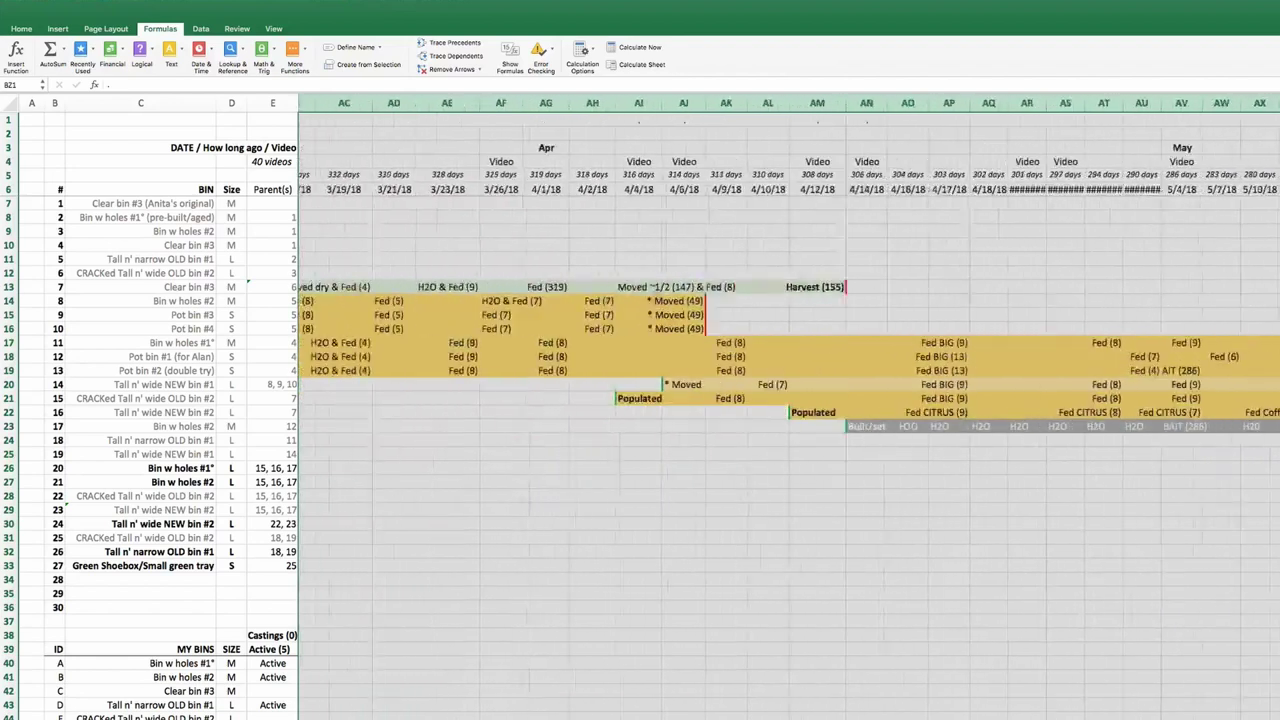
{"action": "scroll", "coordinate": [789, 408], "scroll_direction": "left", "scroll_amount": 2}
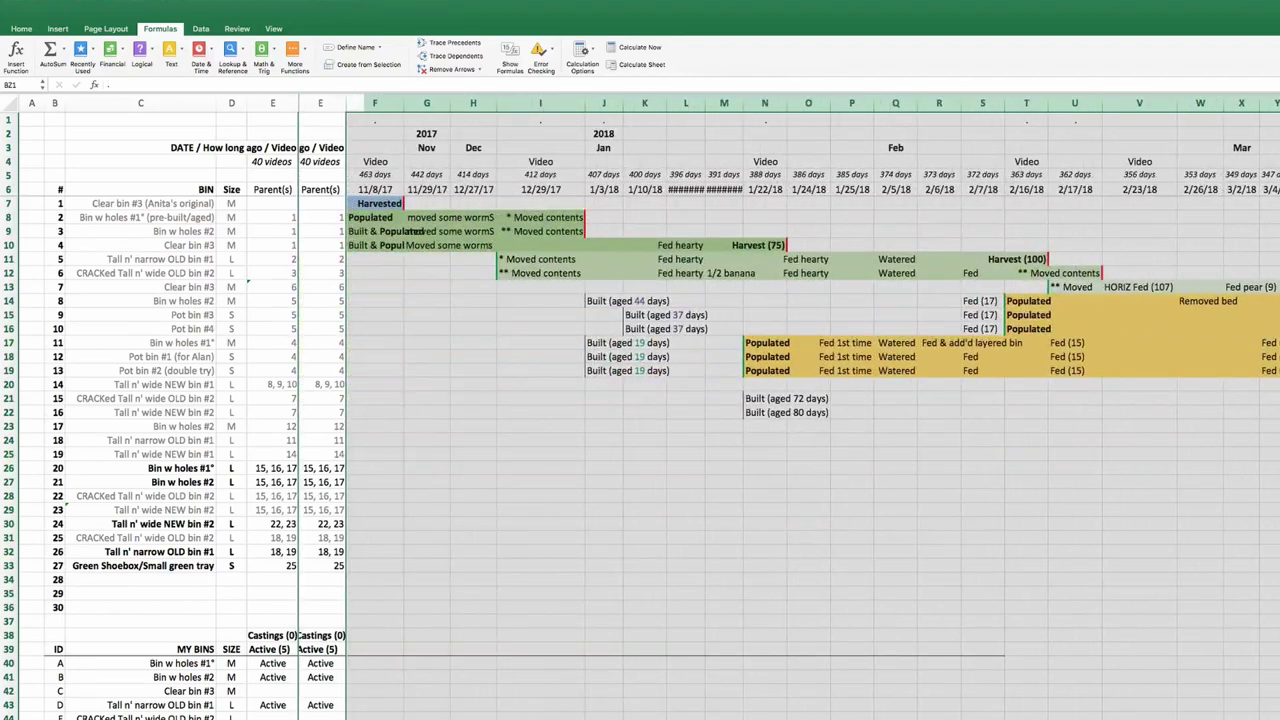
Widen timeline columns CV and CW so the dates 1/16/19 and 1/21/19 display in full
{"action": "left_click", "coordinate": [895, 426]}
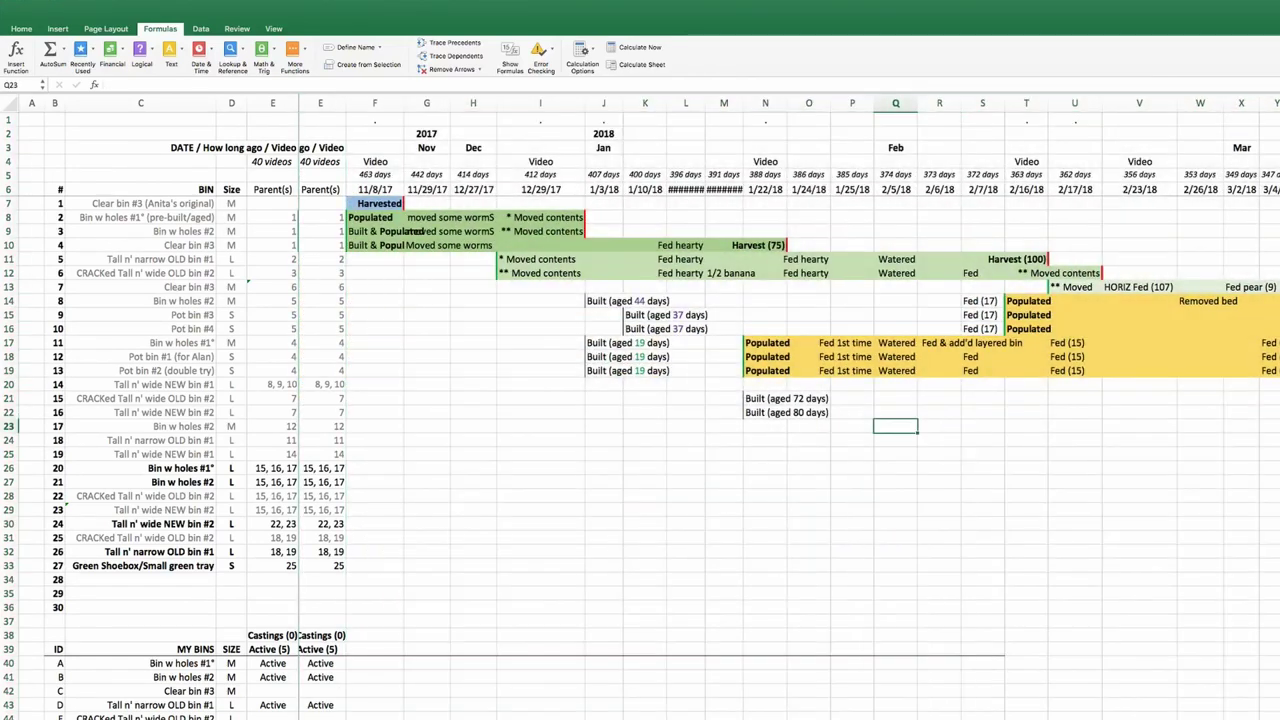
{"action": "scroll", "coordinate": [789, 408], "scroll_direction": "right", "scroll_amount": 18}
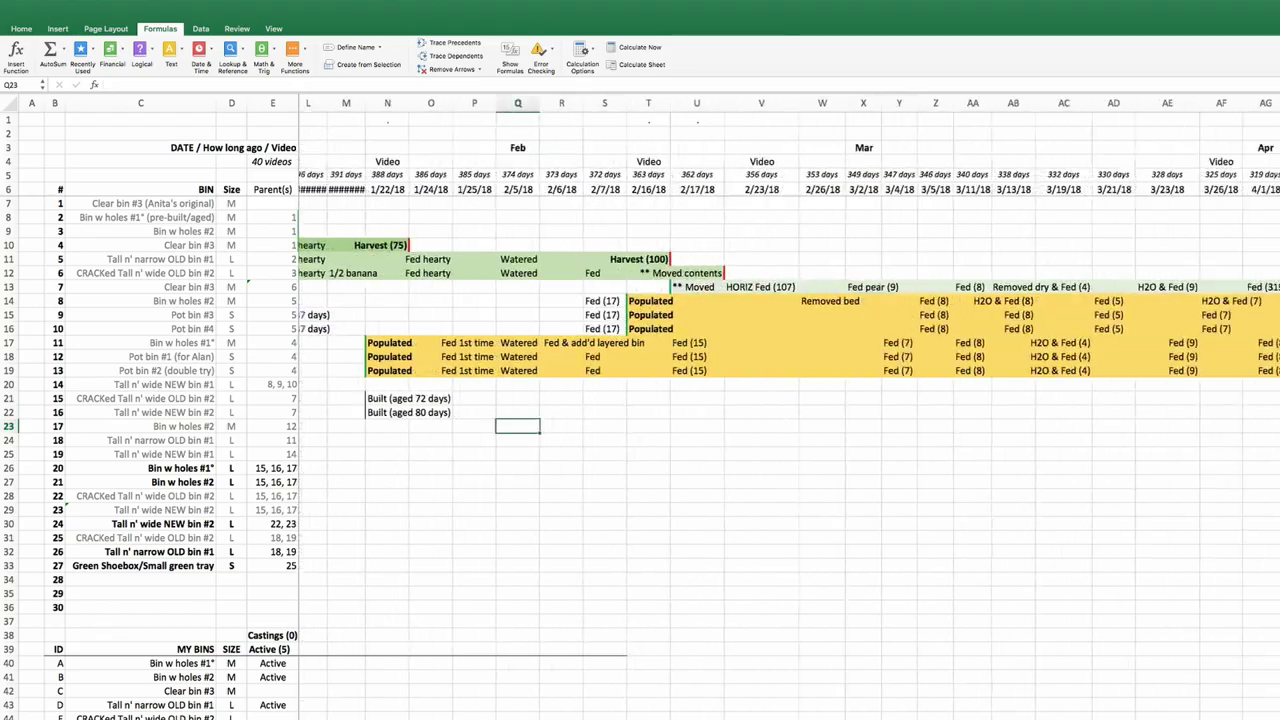
{"action": "scroll", "coordinate": [789, 408], "scroll_direction": "right", "scroll_amount": 15}
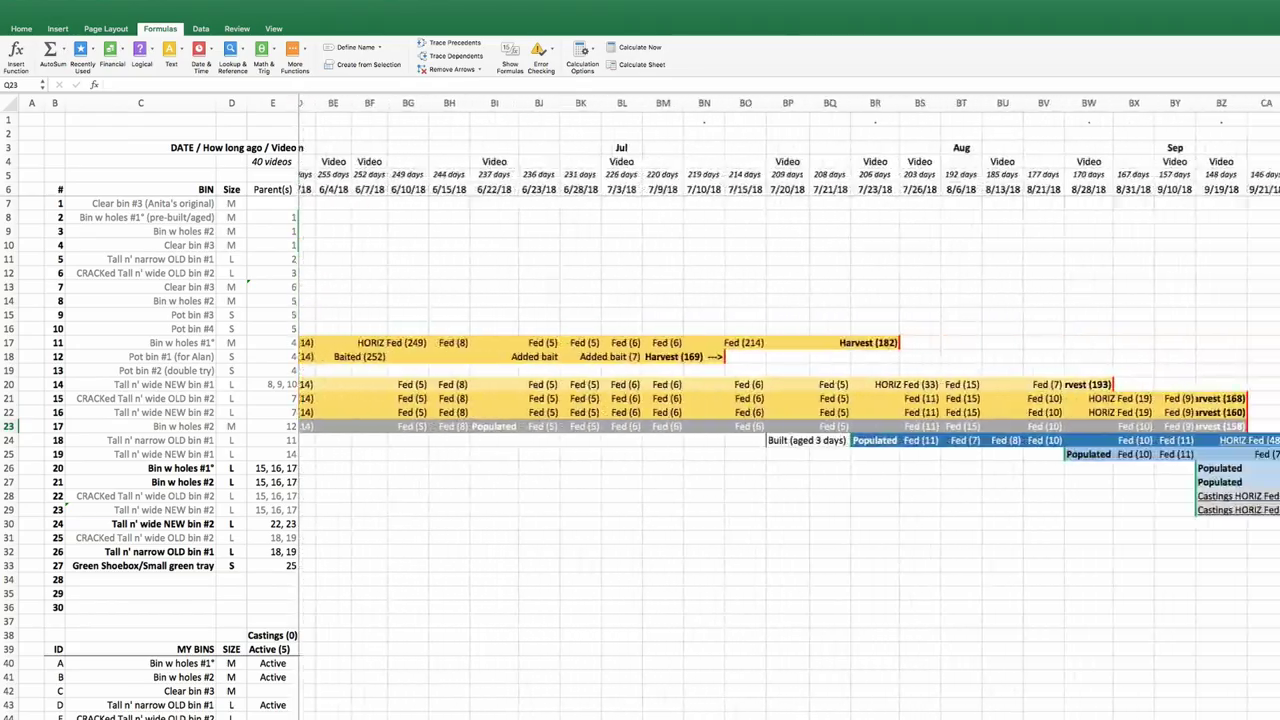
{"action": "scroll", "coordinate": [789, 408], "scroll_direction": "right", "scroll_amount": 16}
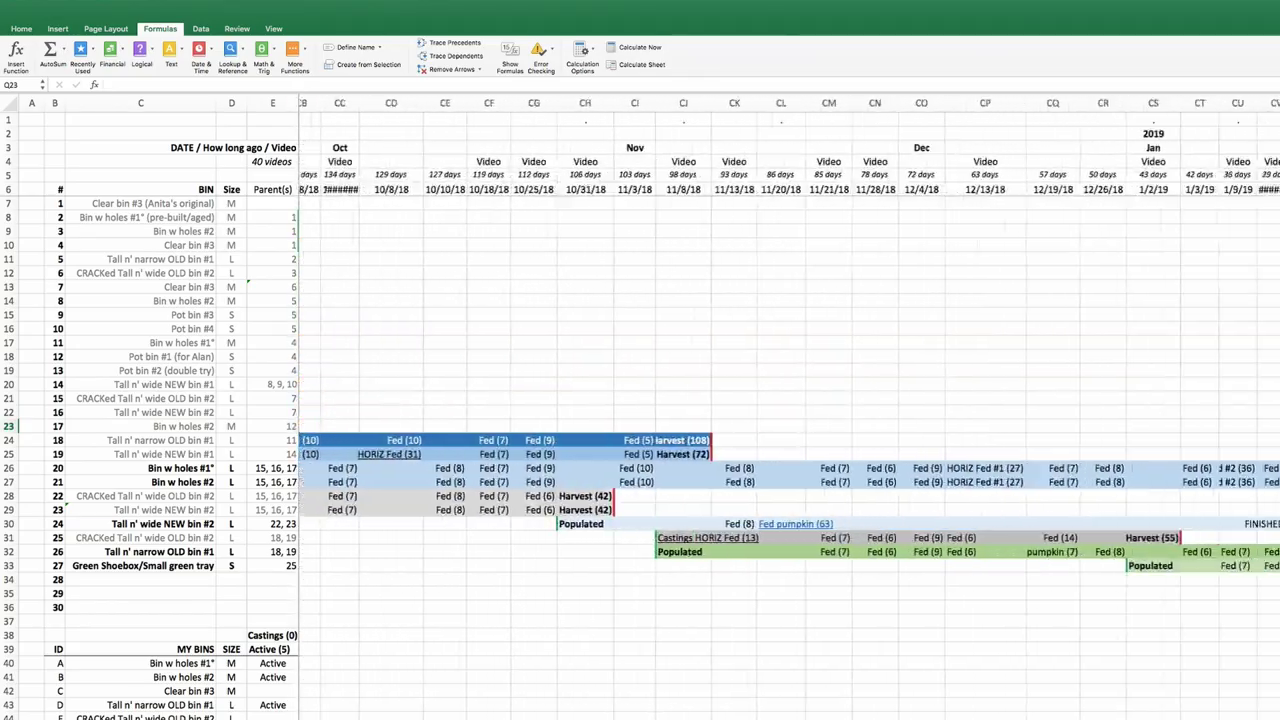
{"action": "scroll", "coordinate": [789, 408], "scroll_direction": "right", "scroll_amount": 1}
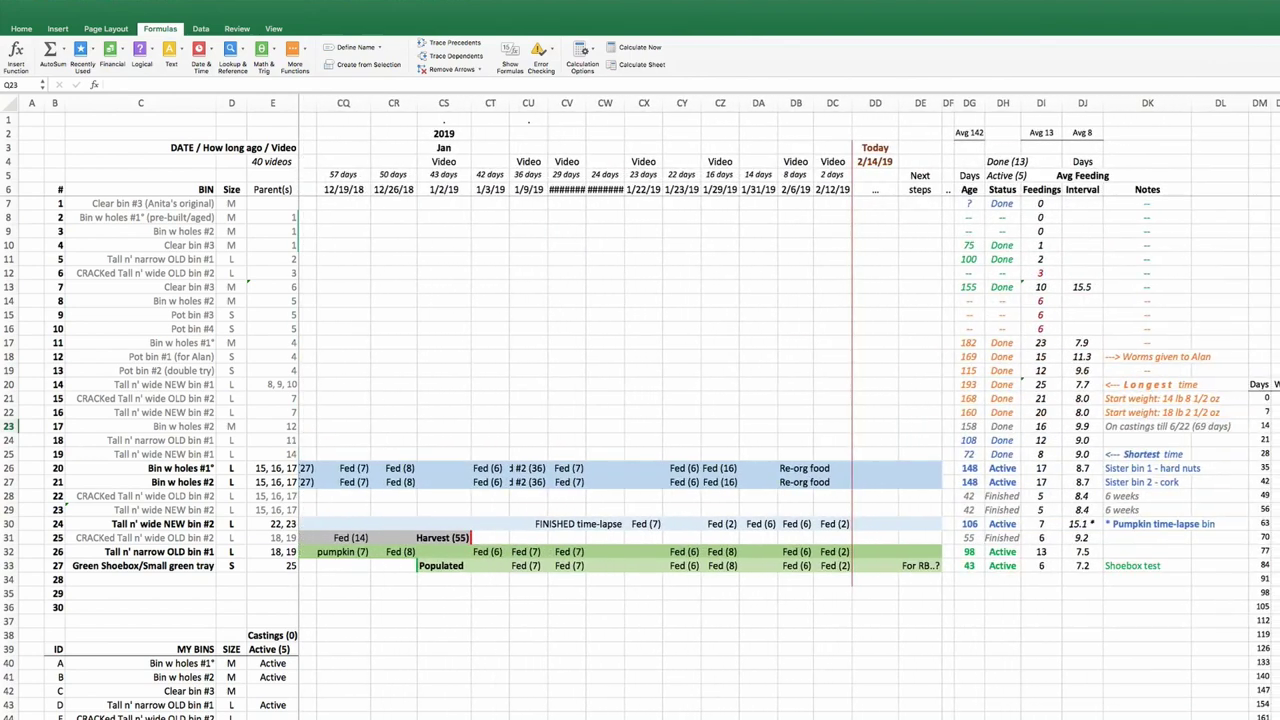
{"action": "mouse_move", "coordinate": [567, 103]}
{"action": "left_mouse_down"}
{"action": "mouse_move", "coordinate": [605, 103]}
{"action": "mouse_move", "coordinate": [590, 103]}
{"action": "left_mouse_up"}
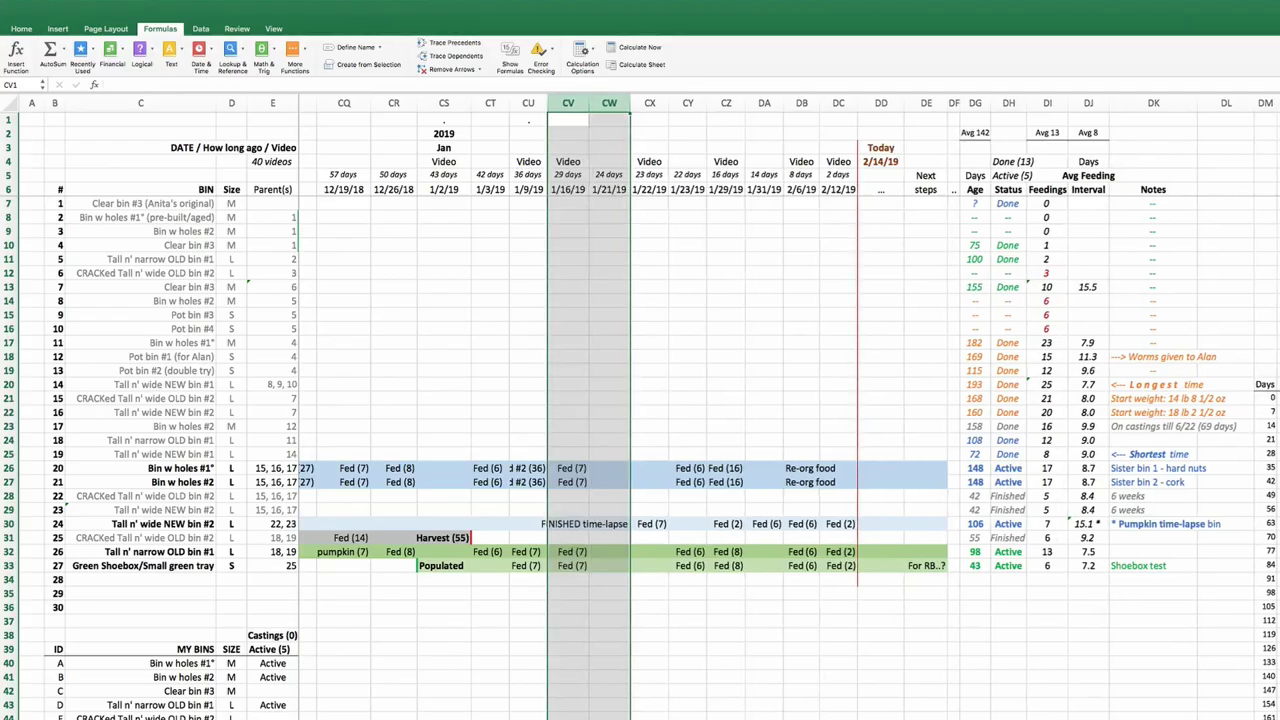
{"action": "left_click", "coordinate": [609, 245]}
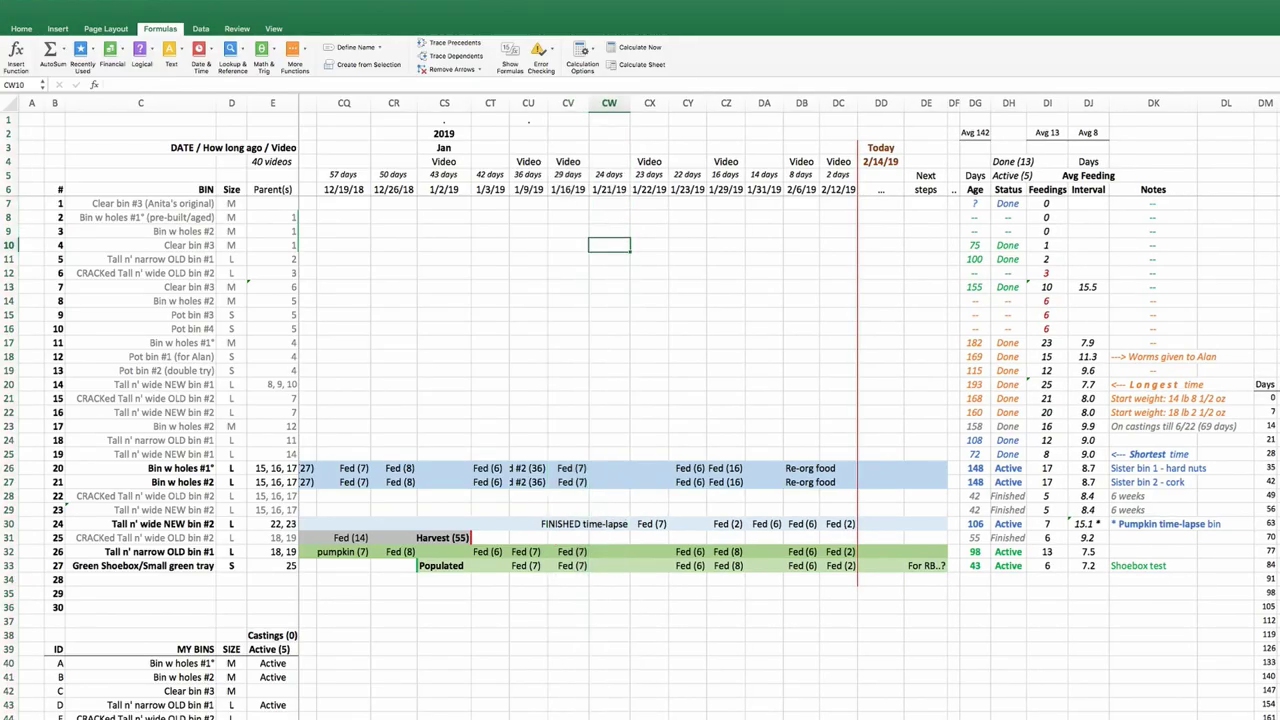
Examine the 11/28/18 column and the feeding formula of bin 20 in it
{"action": "scroll", "coordinate": [640, 420], "scroll_direction": "down", "scroll_amount": 4}
{"action": "scroll", "coordinate": [640, 420], "scroll_direction": "up", "scroll_amount": 4}
{"action": "scroll", "coordinate": [640, 420], "scroll_direction": "left", "scroll_amount": 2}
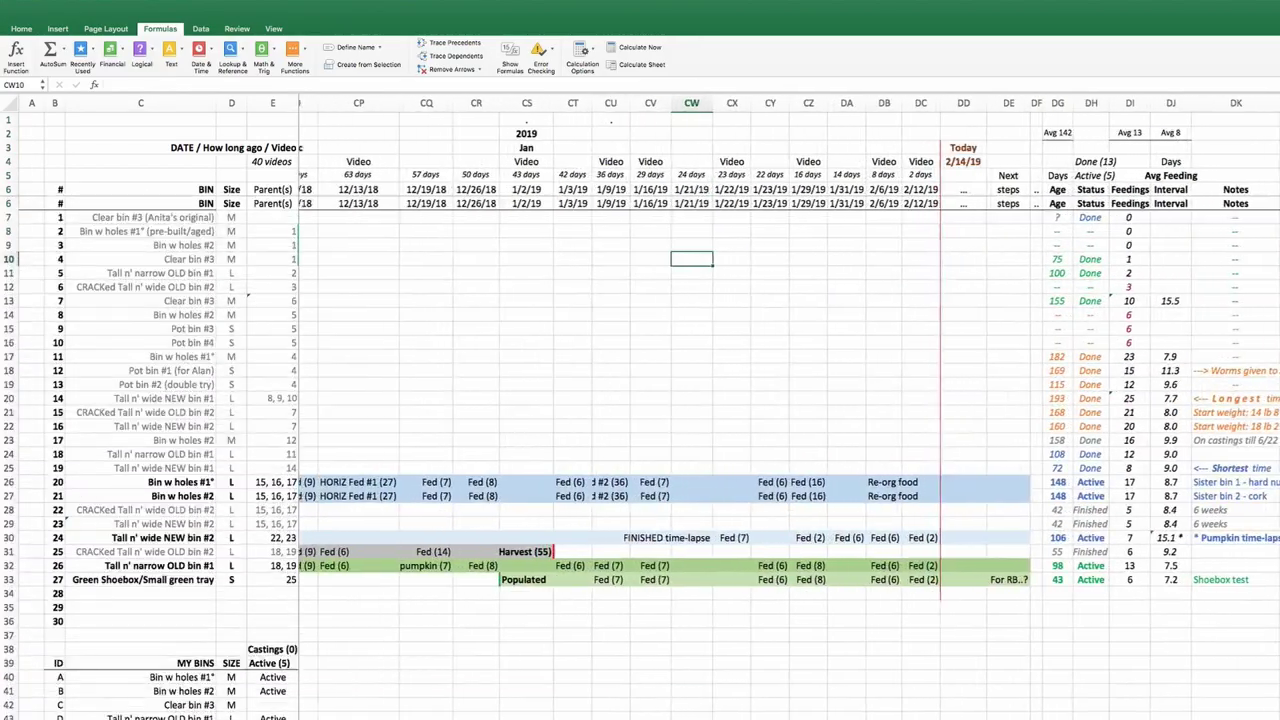
{"action": "scroll", "coordinate": [640, 400], "scroll_direction": "left", "scroll_amount": 6}
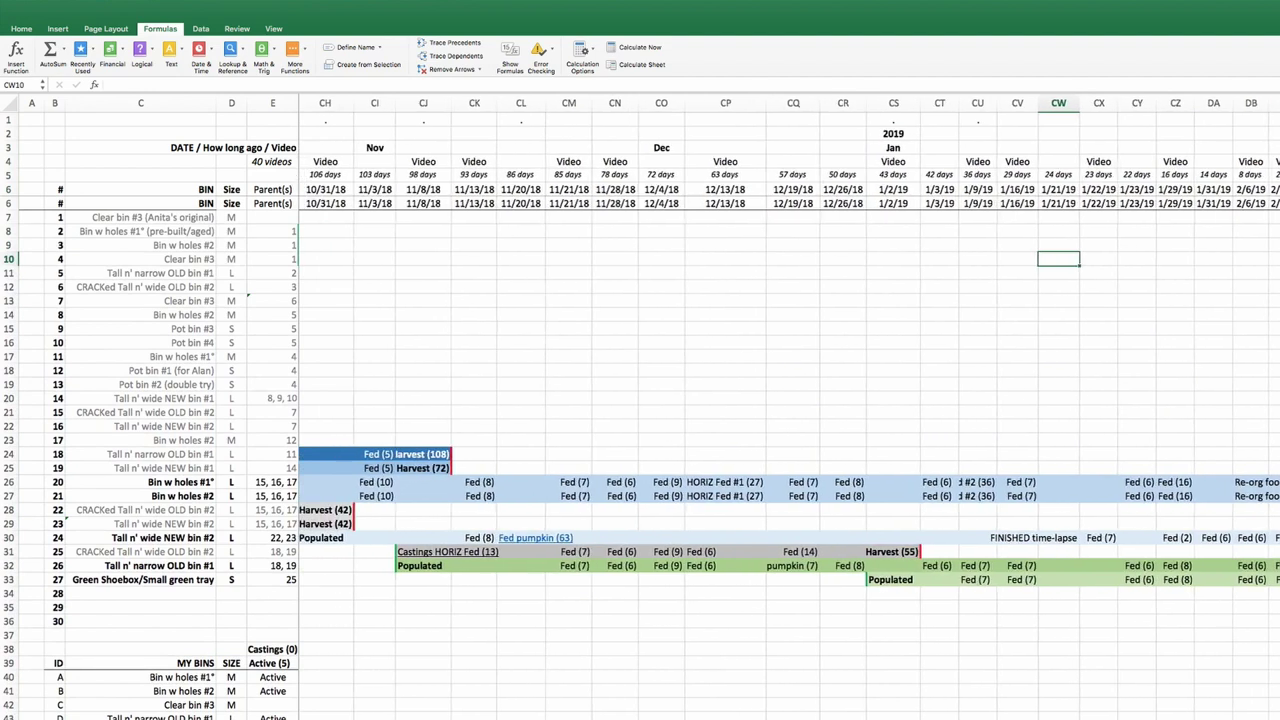
{"action": "scroll", "coordinate": [640, 400], "scroll_direction": "left", "scroll_amount": 3}
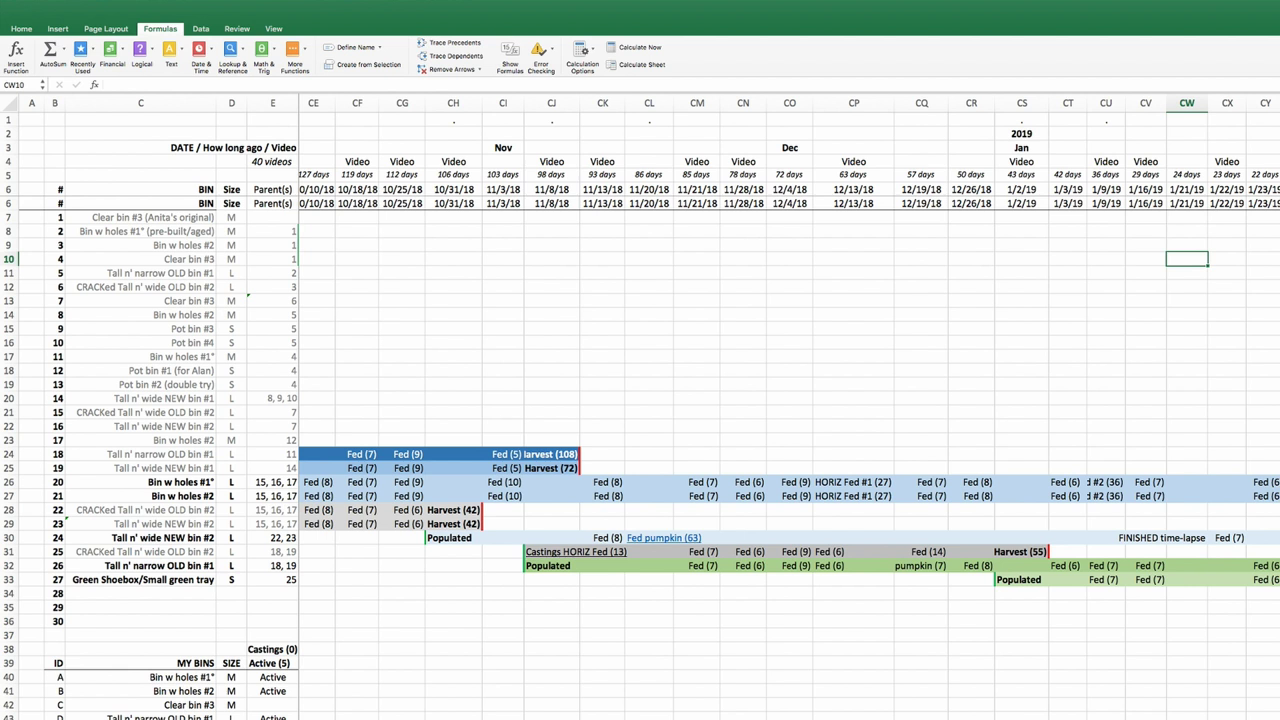
{"action": "left_click", "coordinate": [743, 103]}
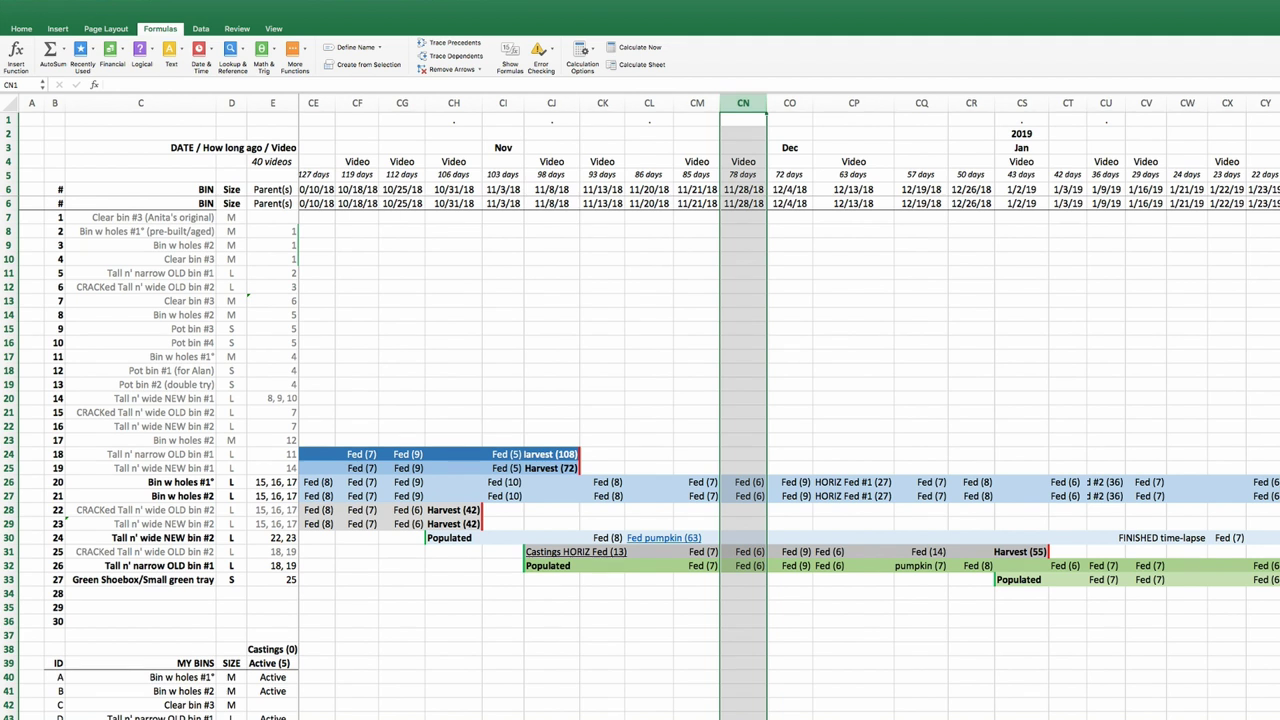
{"action": "left_click", "coordinate": [743, 119]}
{"action": "left_click", "coordinate": [743, 440]}
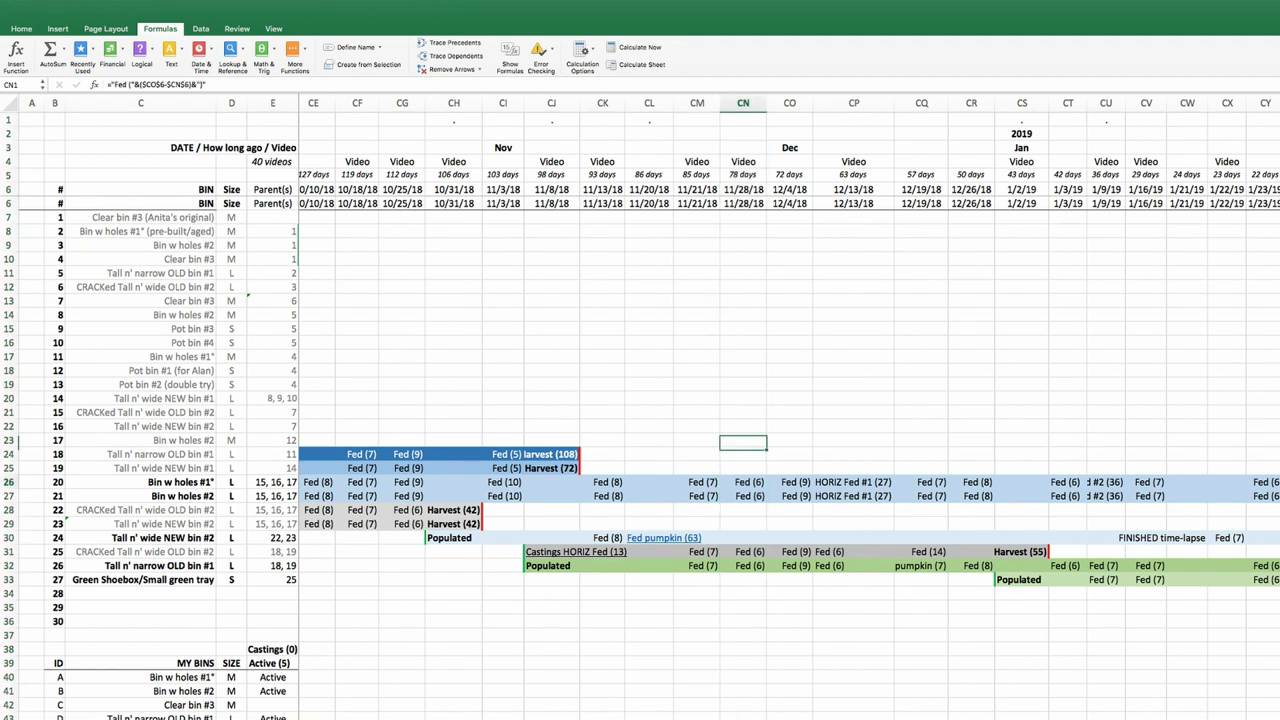
{"action": "left_click", "coordinate": [743, 482]}
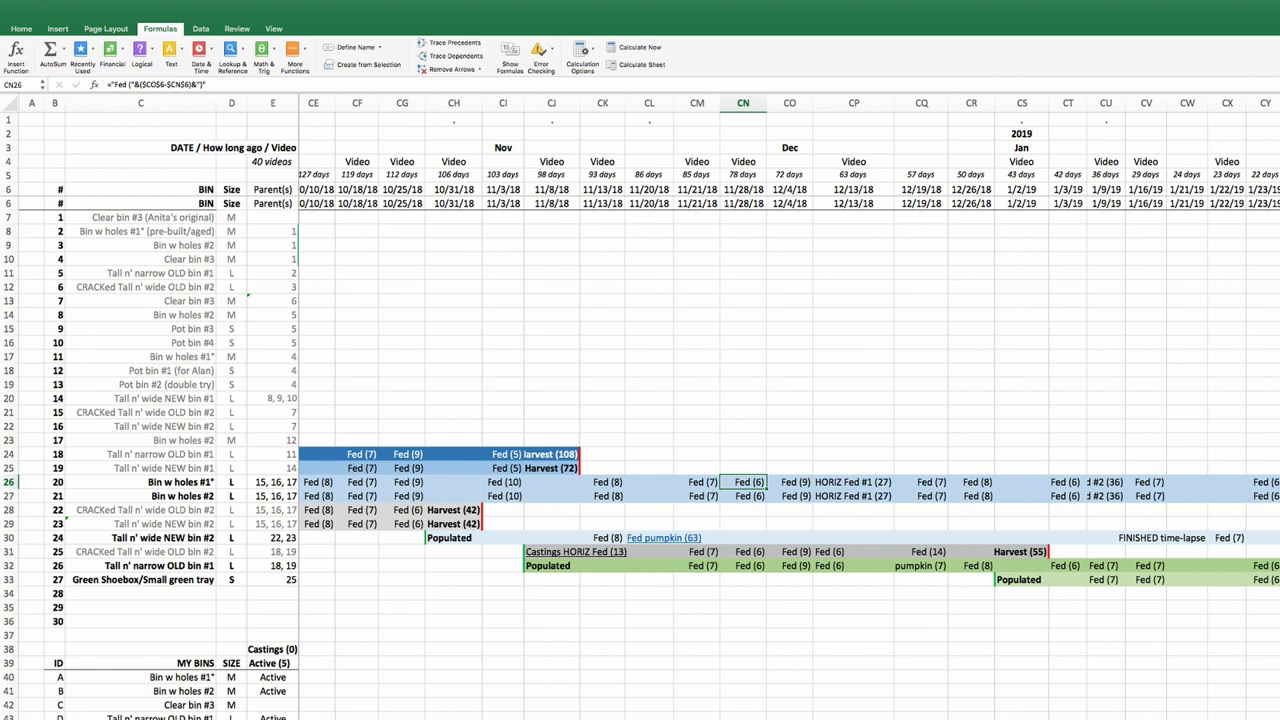
Examine bin 20's COUNTIF formula in the Feedings column, including its row range B26:DH26 and its "*Fed*" criterion
{"action": "scroll", "coordinate": [788, 409], "scroll_direction": "right", "scroll_amount": 10}
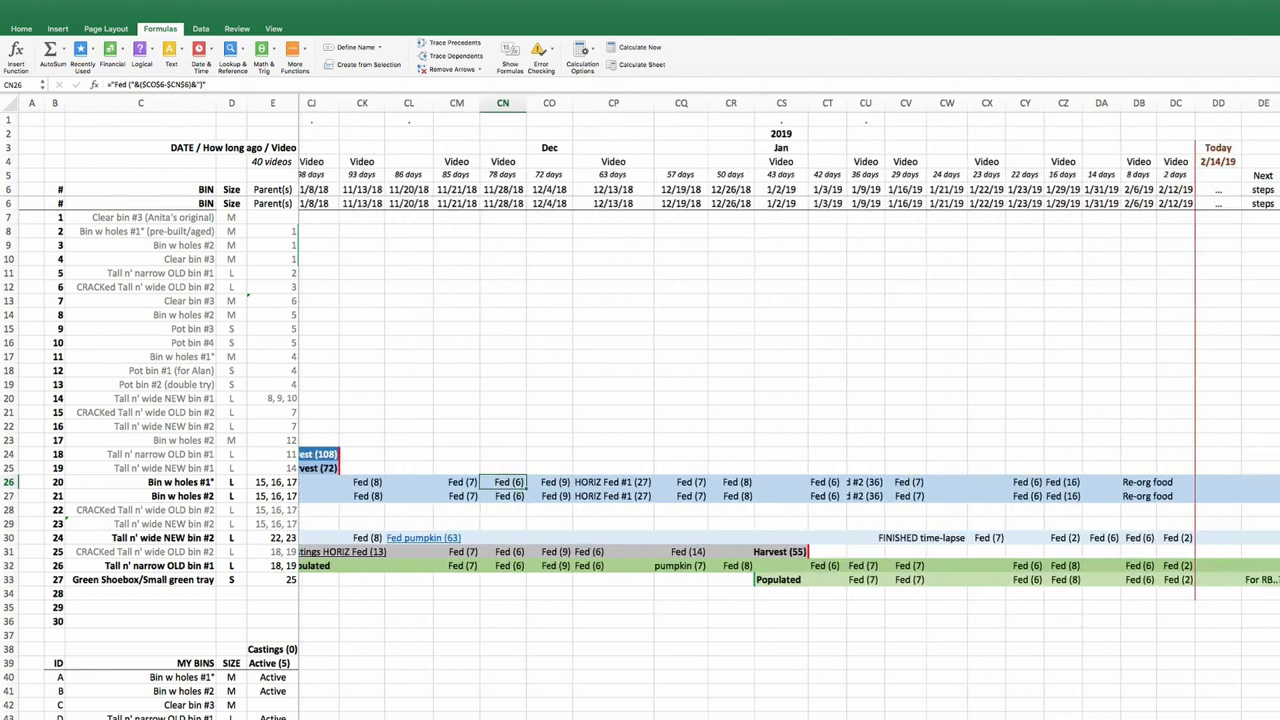
{"action": "scroll", "coordinate": [788, 409], "scroll_direction": "right", "scroll_amount": 4}
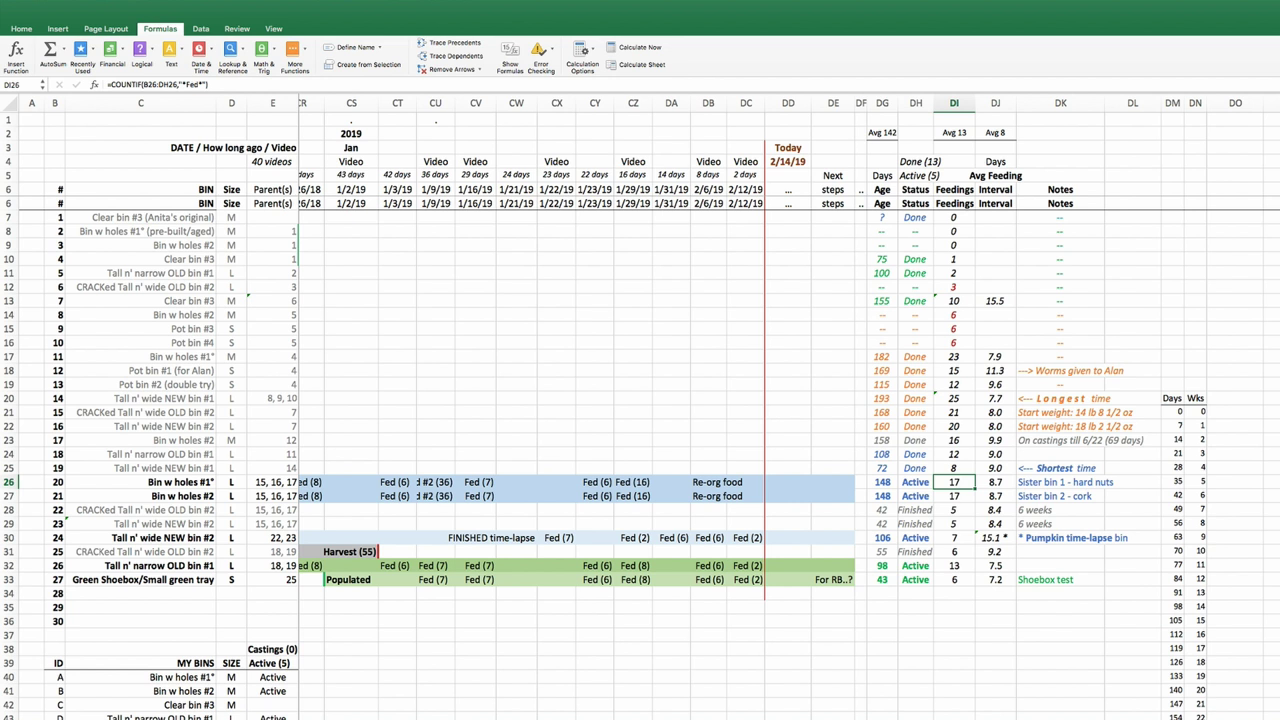
{"action": "key", "text": "F2"}
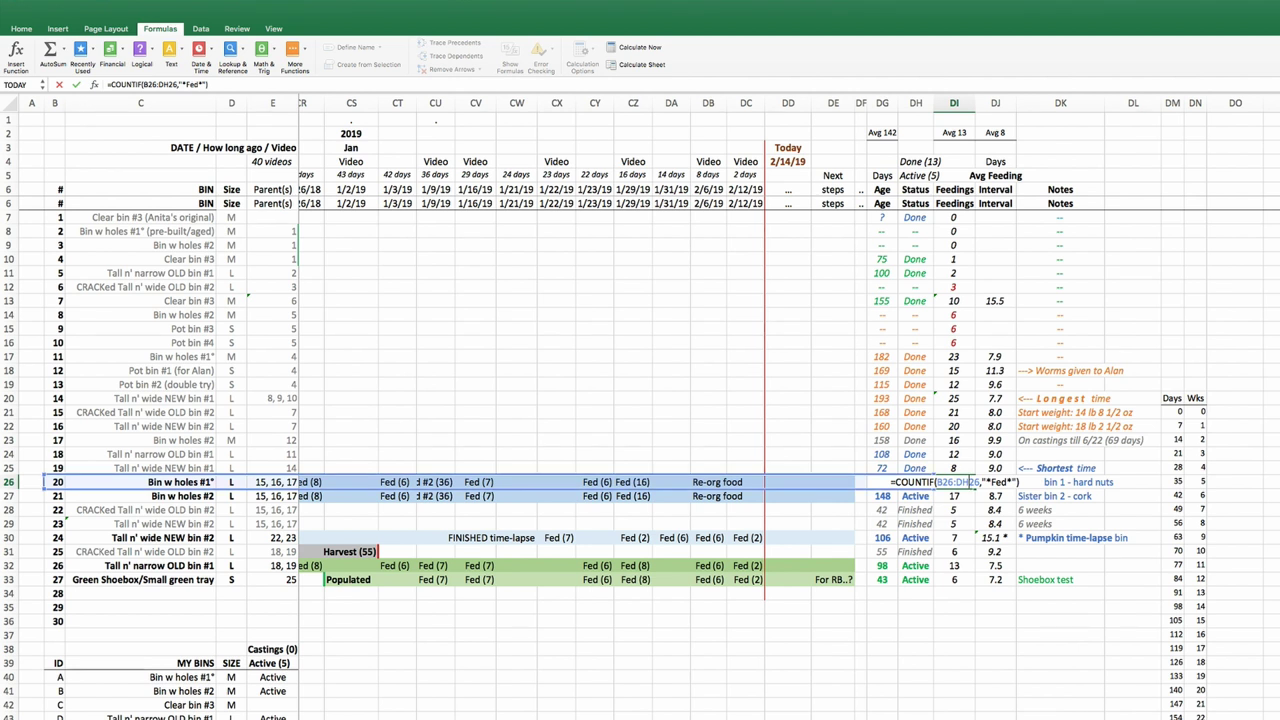
{"action": "left_click_drag", "start_coordinate": [896, 482], "coordinate": [980, 482]}
{"action": "left_click_drag", "start_coordinate": [937, 482], "coordinate": [978, 482]}
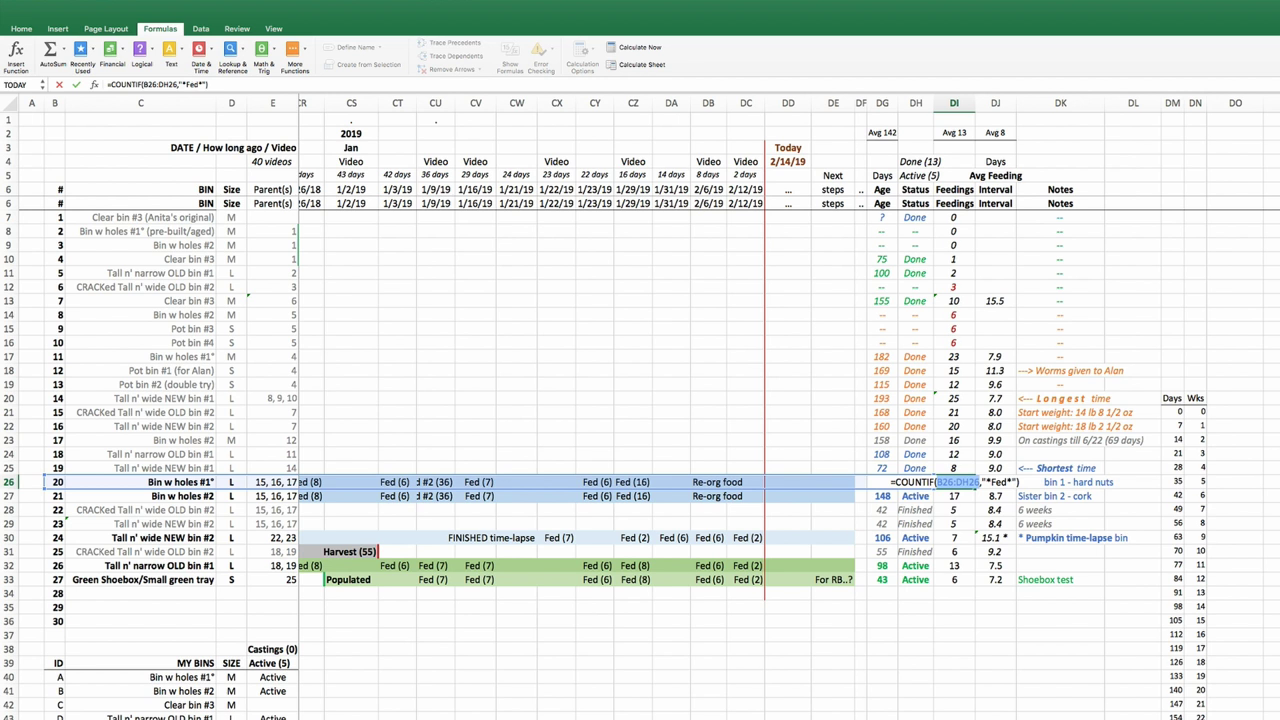
{"action": "left_click_drag", "start_coordinate": [990, 482], "coordinate": [1007, 482]}
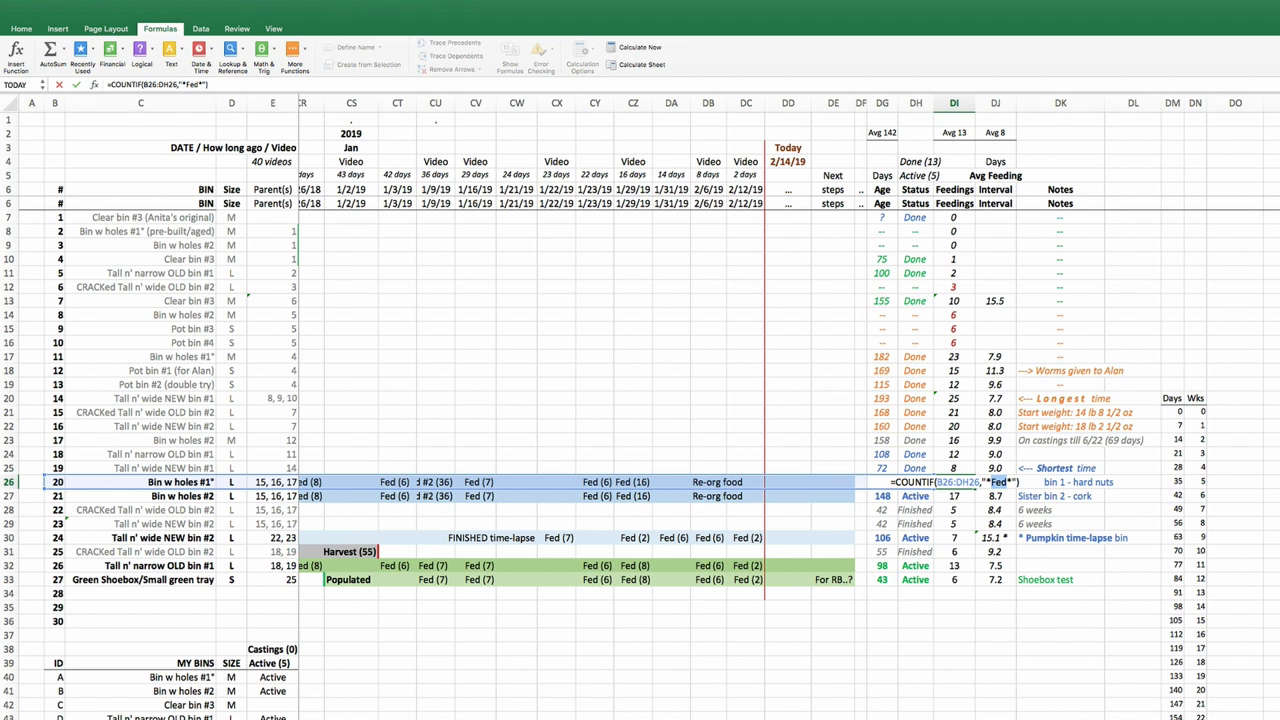
{"action": "key", "text": "Return"}
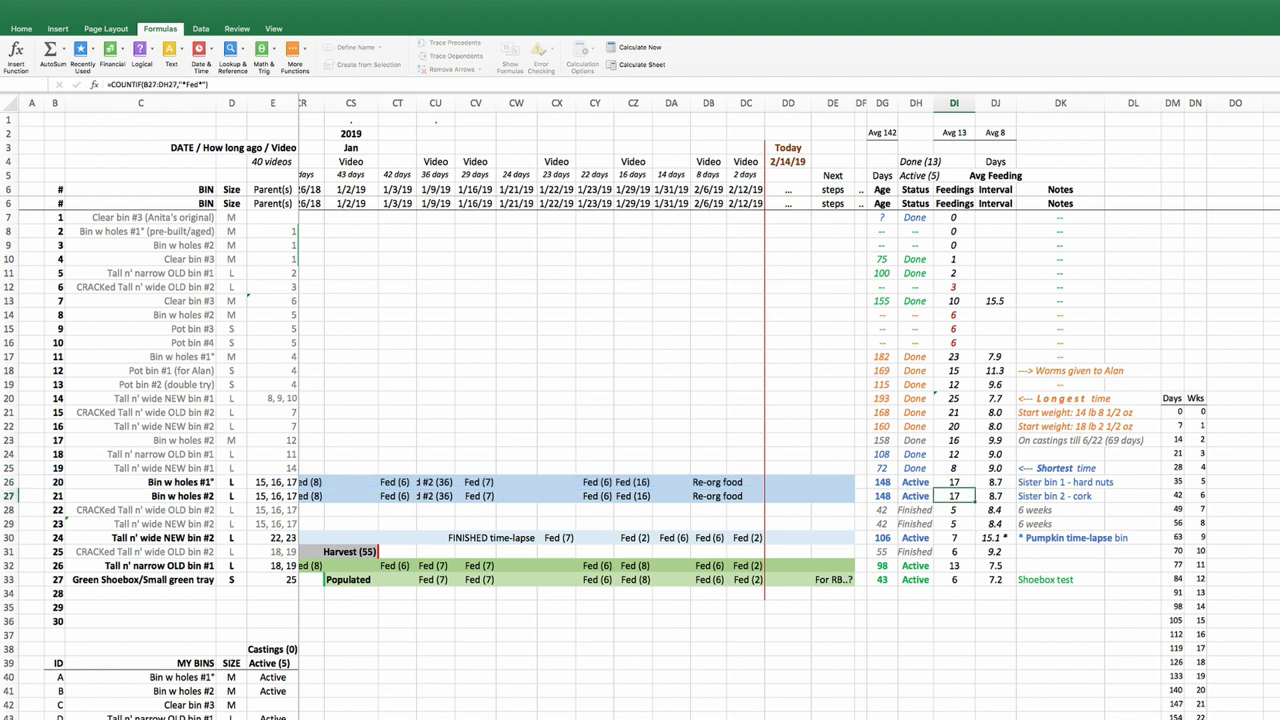
{"action": "left_click", "coordinate": [954, 482]}
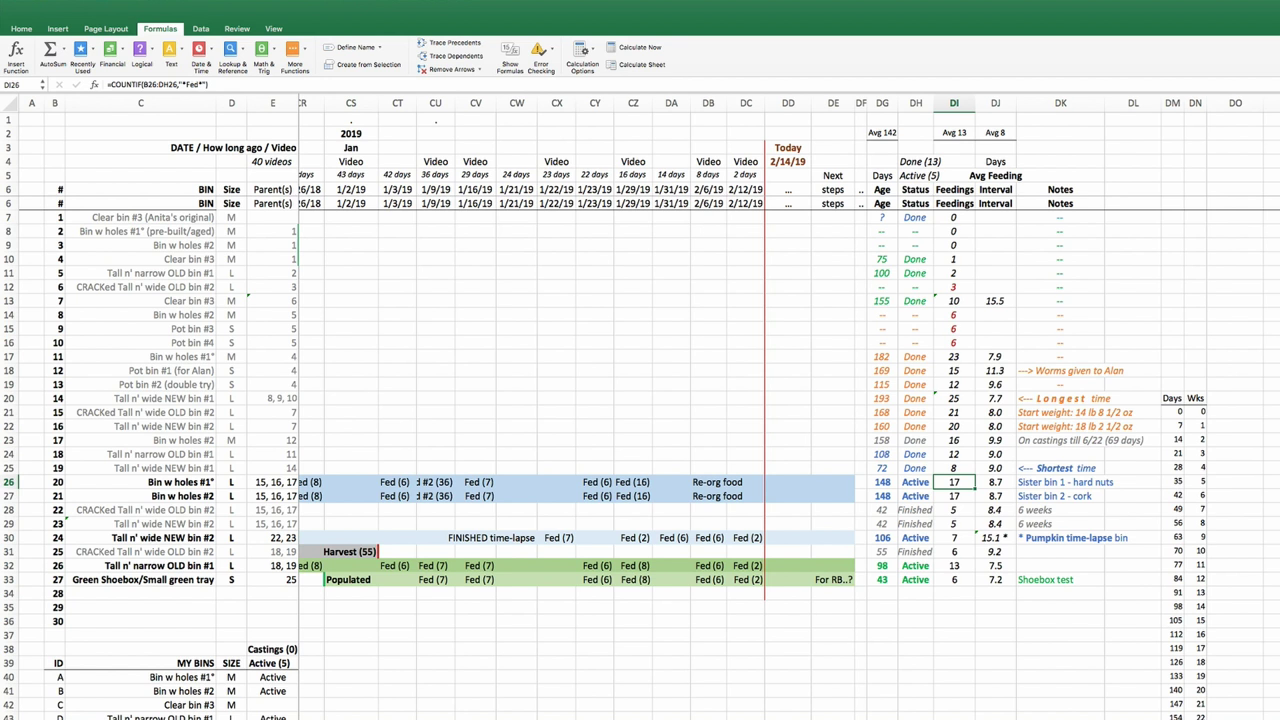
Go through bin 20's feeding entries one by one from 1/29/19 back to its Populated entry on 9/19/18
{"action": "left_click", "coordinate": [633, 482]}
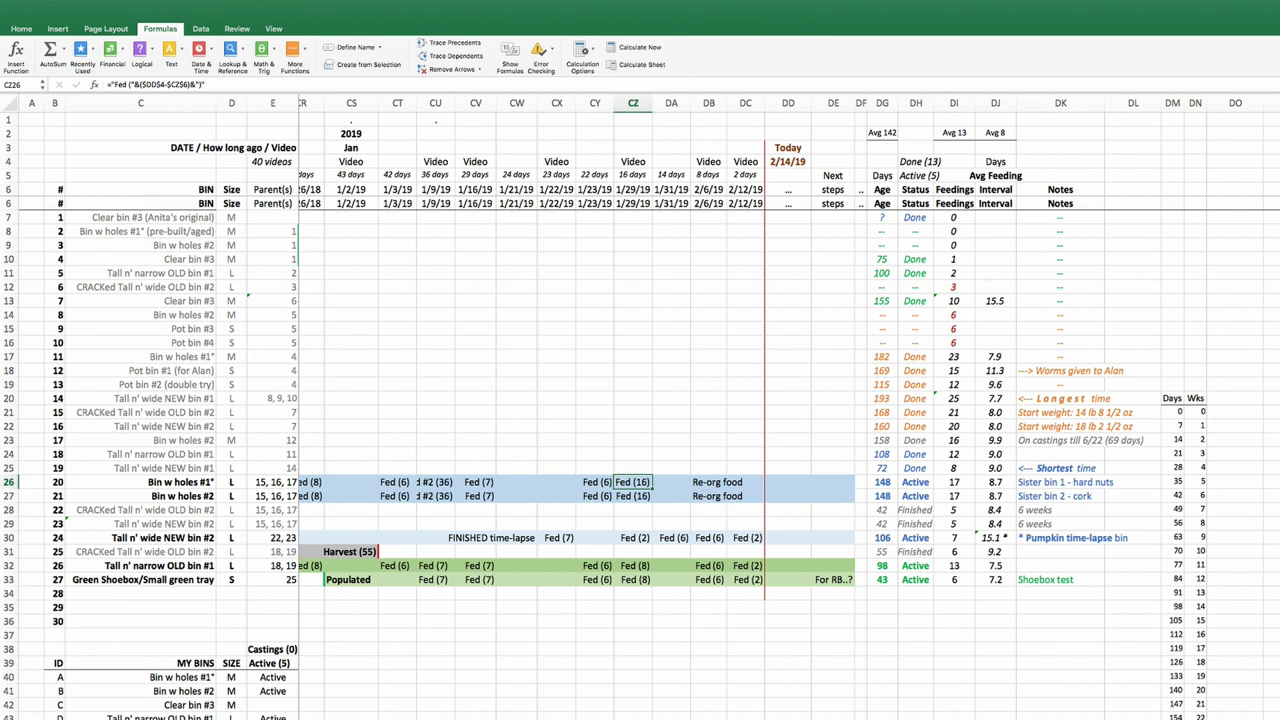
{"action": "key", "text": "Left"}
{"action": "key", "text": "Left"}
{"action": "key", "text": "Left"}
{"action": "key", "text": "Left"}
{"action": "key", "text": "Left"}
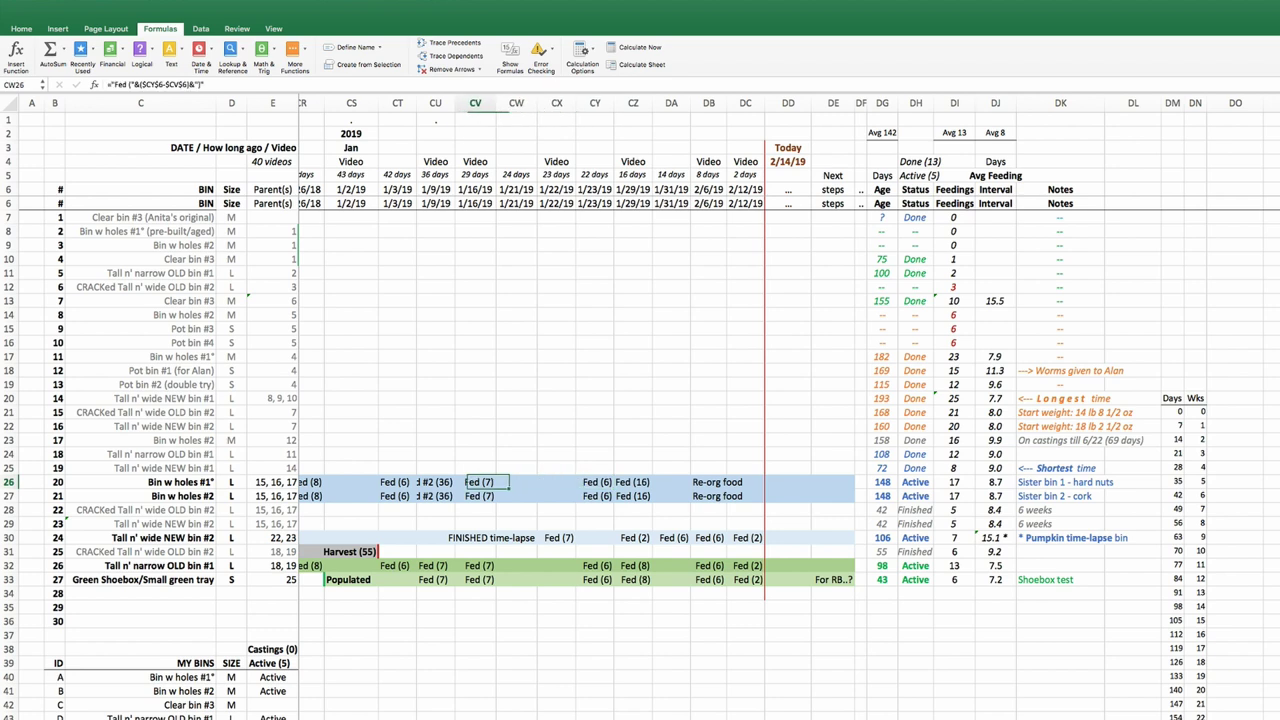
{"action": "key", "text": "Left"}
{"action": "key", "text": "Left"}
{"action": "key", "text": "Left"}
{"action": "key", "text": "Left"}
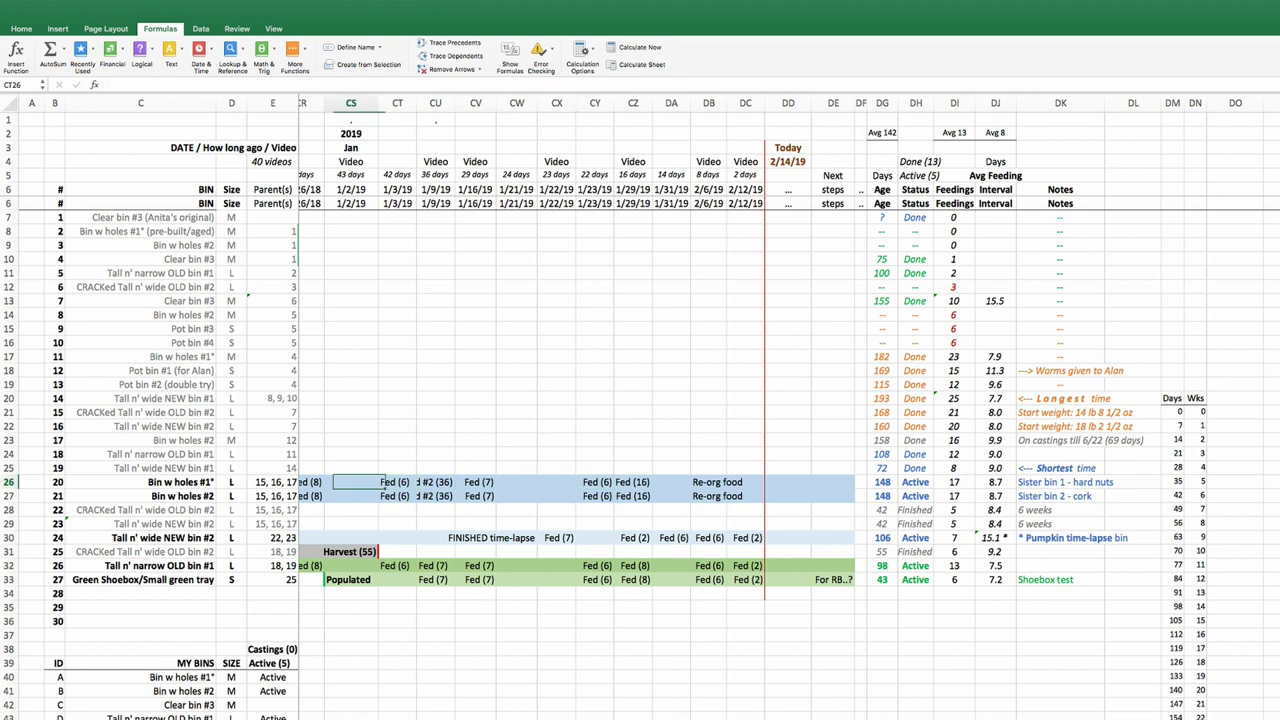
{"action": "key", "text": "Left"}
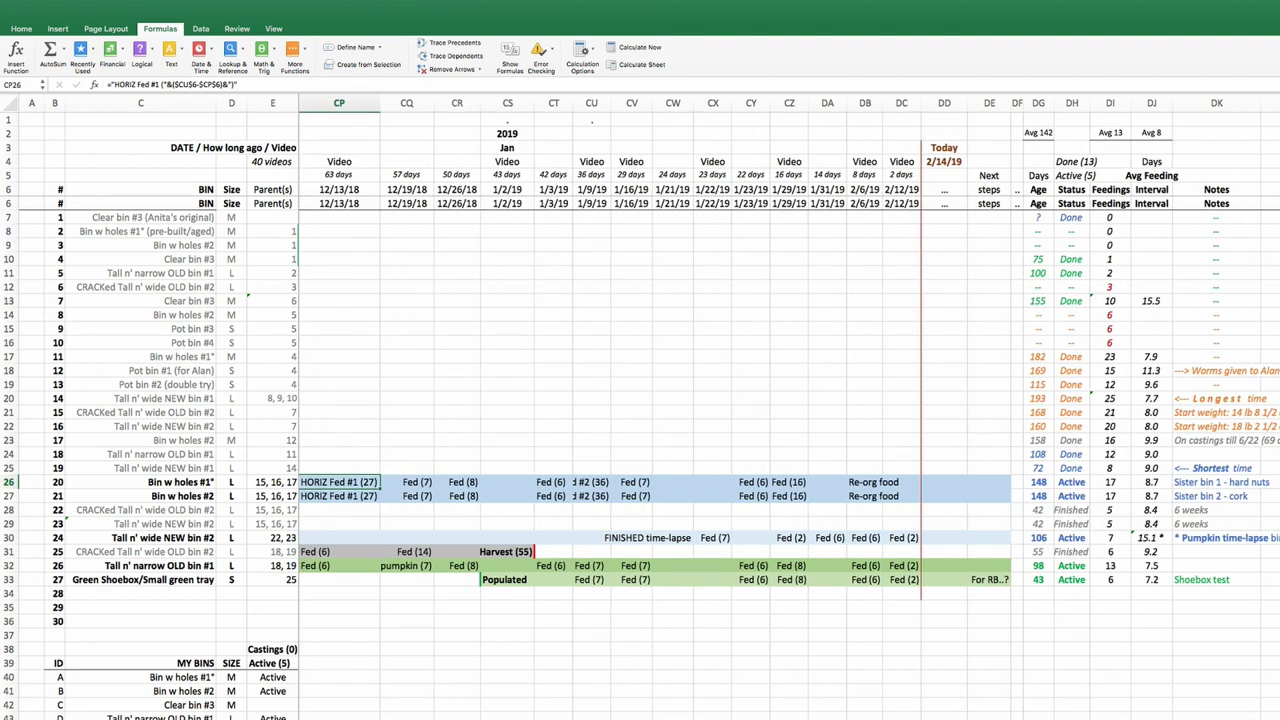
{"action": "key", "text": "Left"}
{"action": "key", "text": "Left"}
{"action": "key", "text": "Left"}
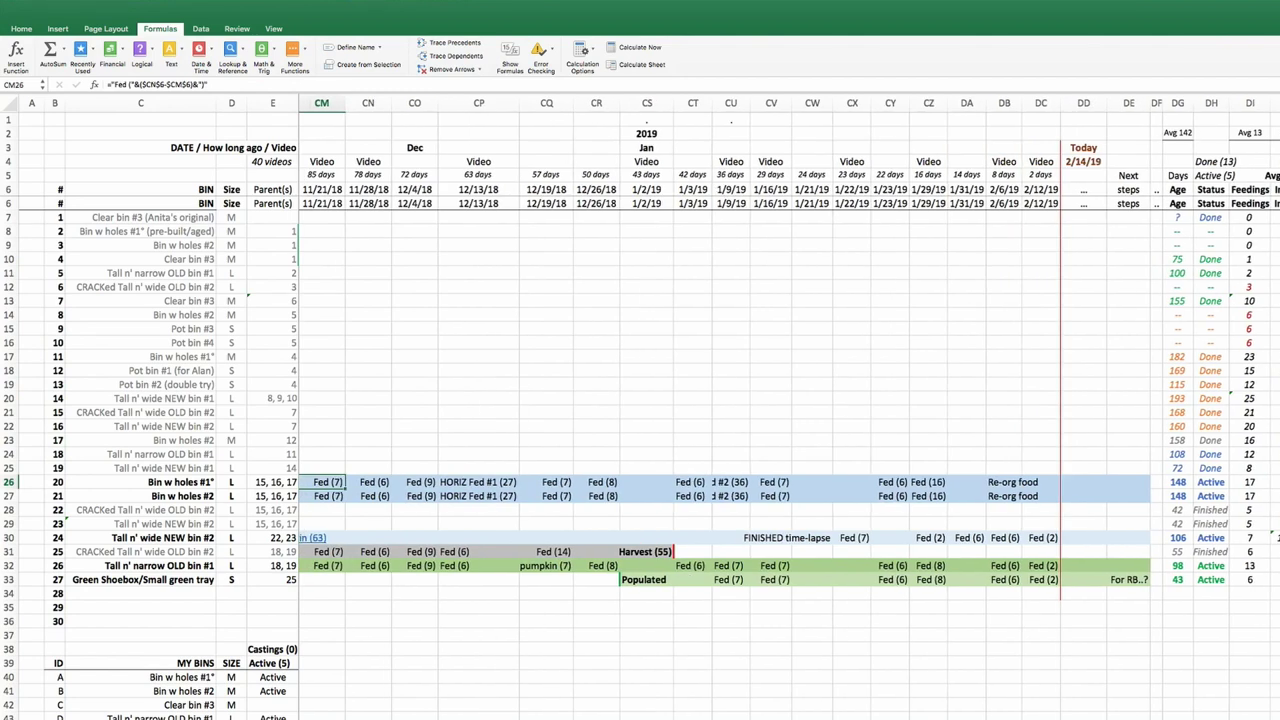
{"action": "key", "text": "Left"}
{"action": "key", "text": "Left"}
{"action": "key", "text": "Left"}
{"action": "key", "text": "Left"}
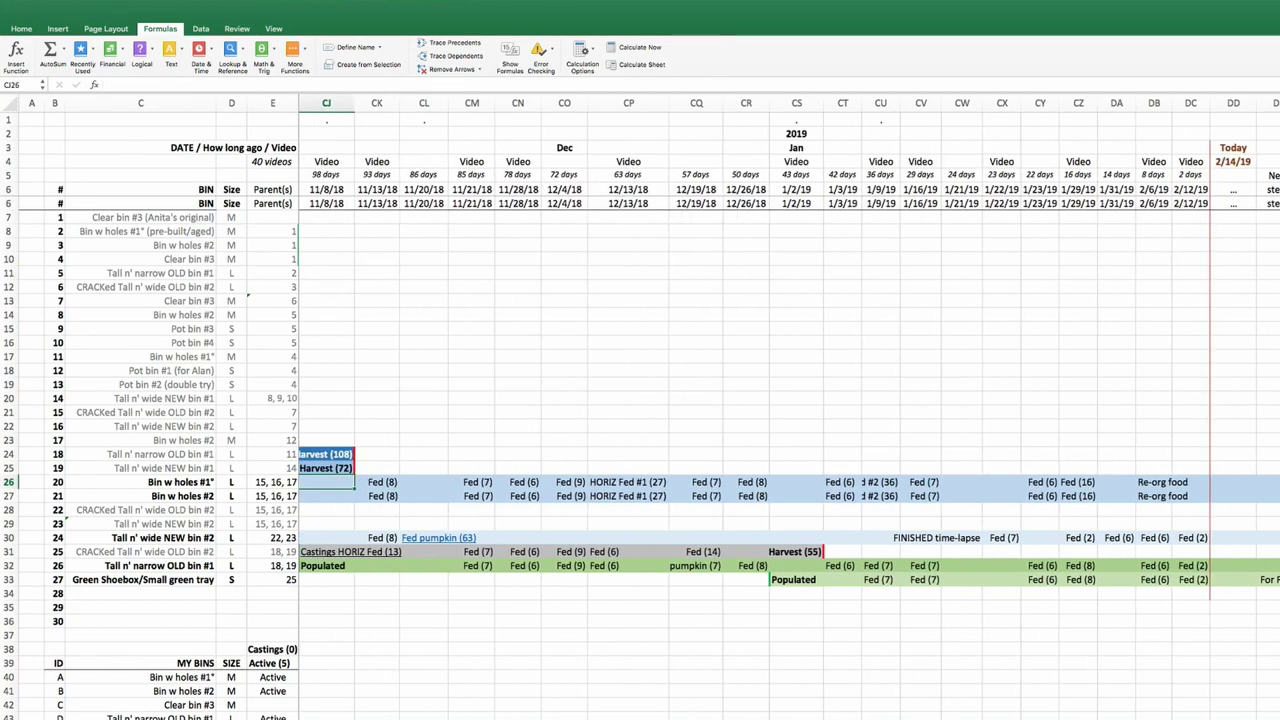
{"action": "key", "text": "Left"}
{"action": "key", "text": "Left"}
{"action": "key", "text": "Left"}
{"action": "key", "text": "Left"}
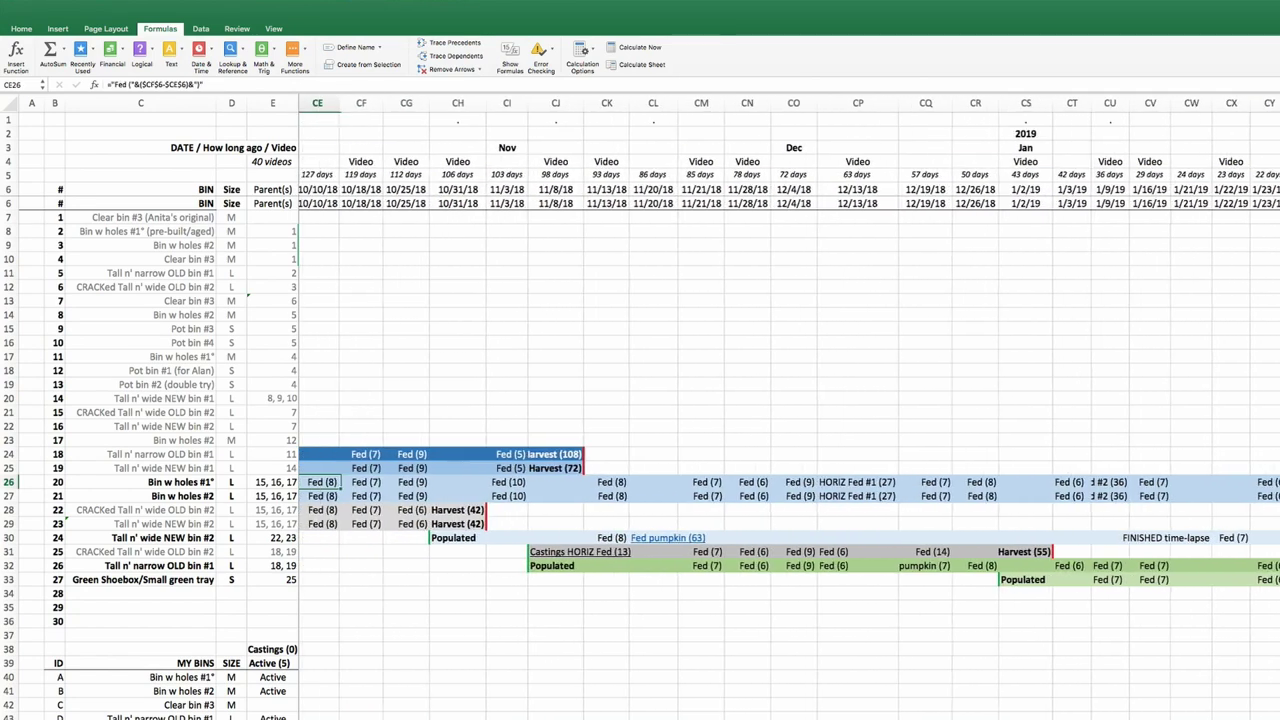
{"action": "key", "text": "Left"}
{"action": "key", "text": "Left"}
{"action": "key", "text": "Left"}
{"action": "key", "text": "Left"}
{"action": "key", "text": "Left"}
{"action": "key", "text": "Left"}
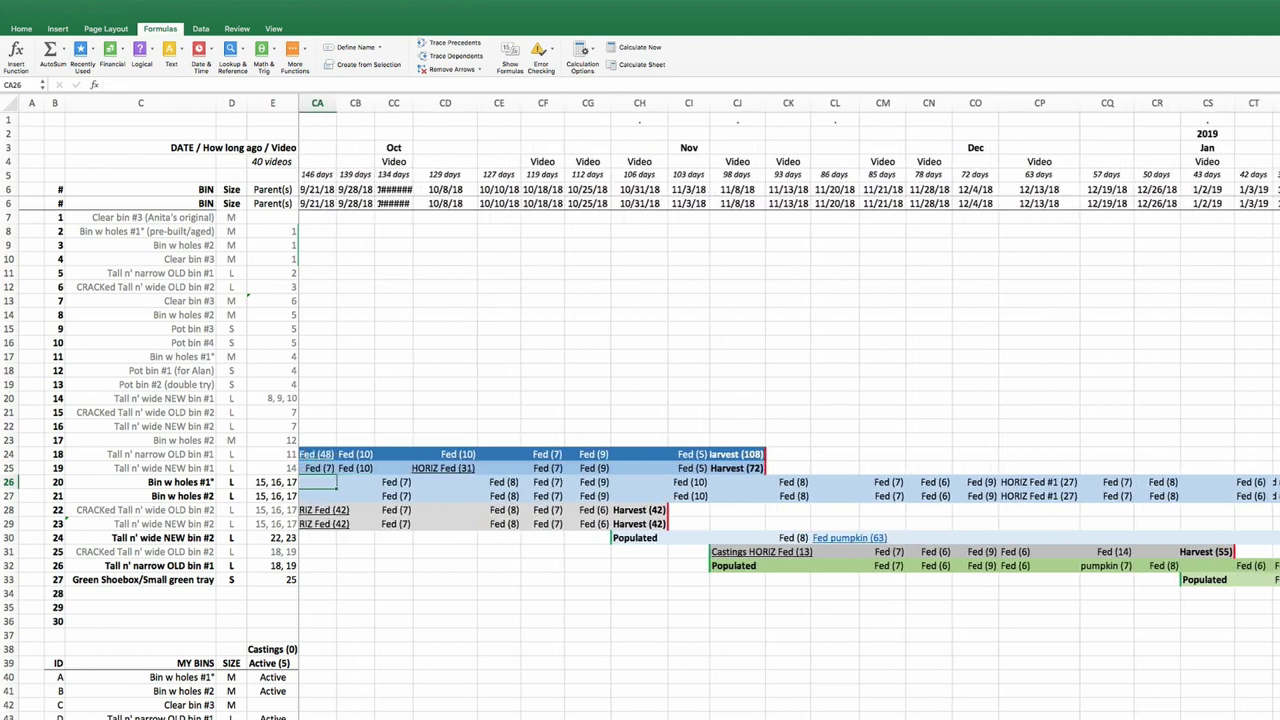
{"action": "key", "text": "Right"}
{"action": "key", "text": "Right"}
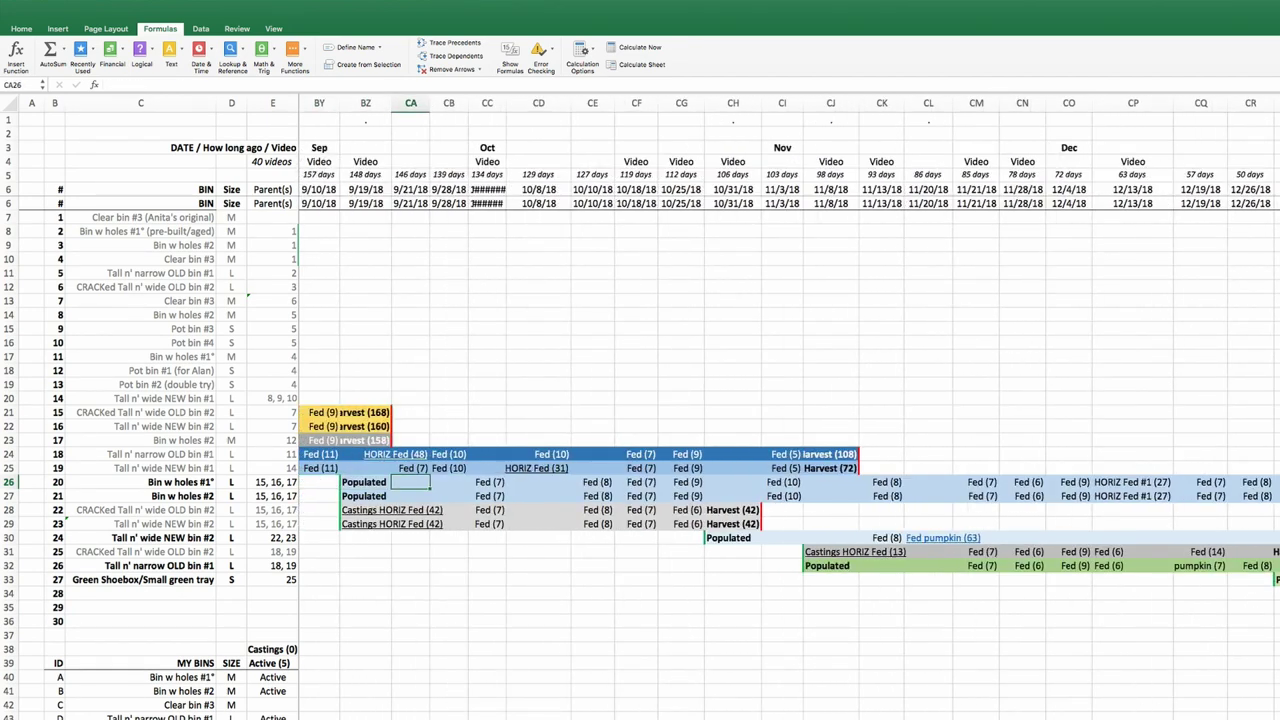
Examine the formulas behind bin 20's feeding count, average feeding interval and age in days
{"action": "scroll", "coordinate": [780, 400], "scroll_direction": "right", "scroll_amount": 15}
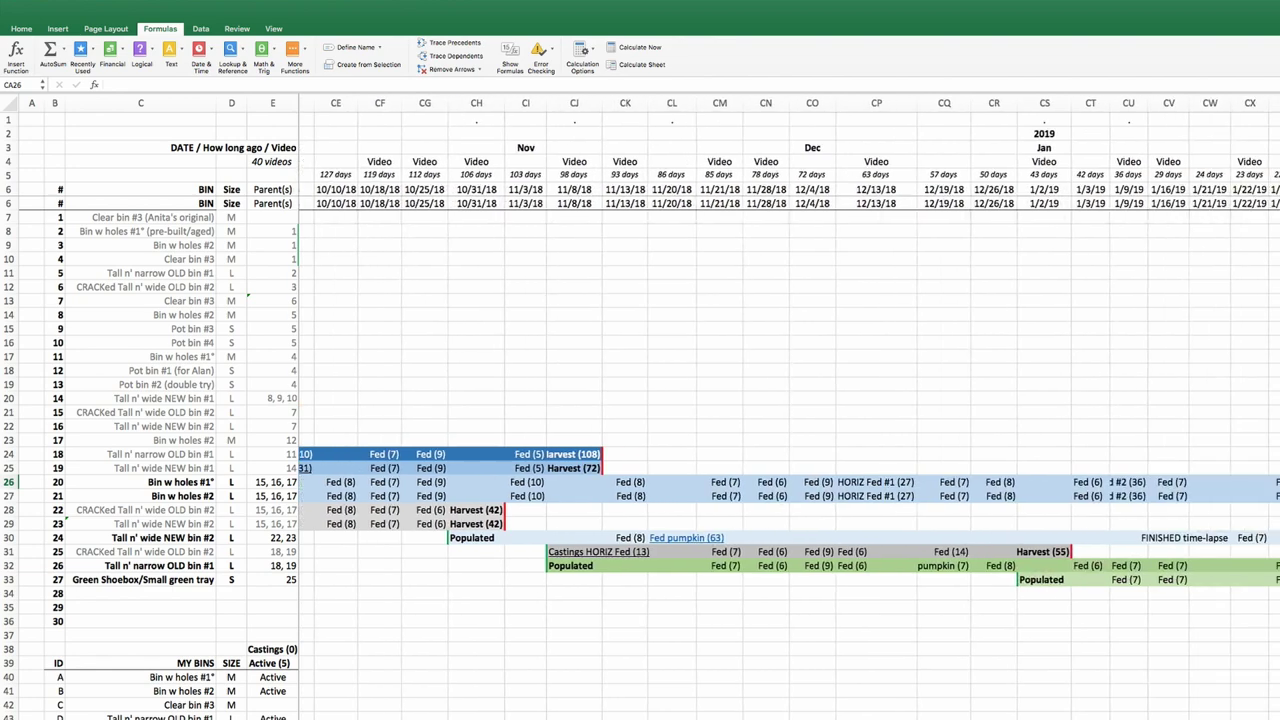
{"action": "scroll", "coordinate": [780, 400], "scroll_direction": "right", "scroll_amount": 5}
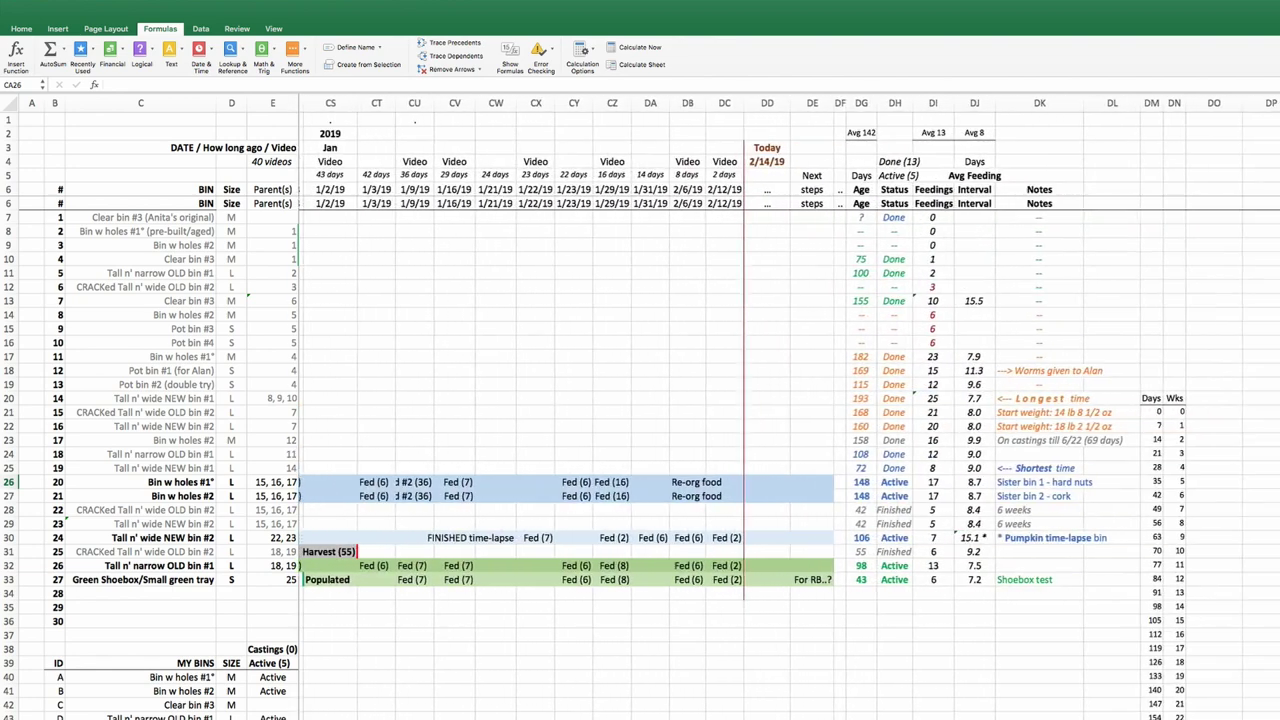
{"action": "left_click", "coordinate": [928, 482]}
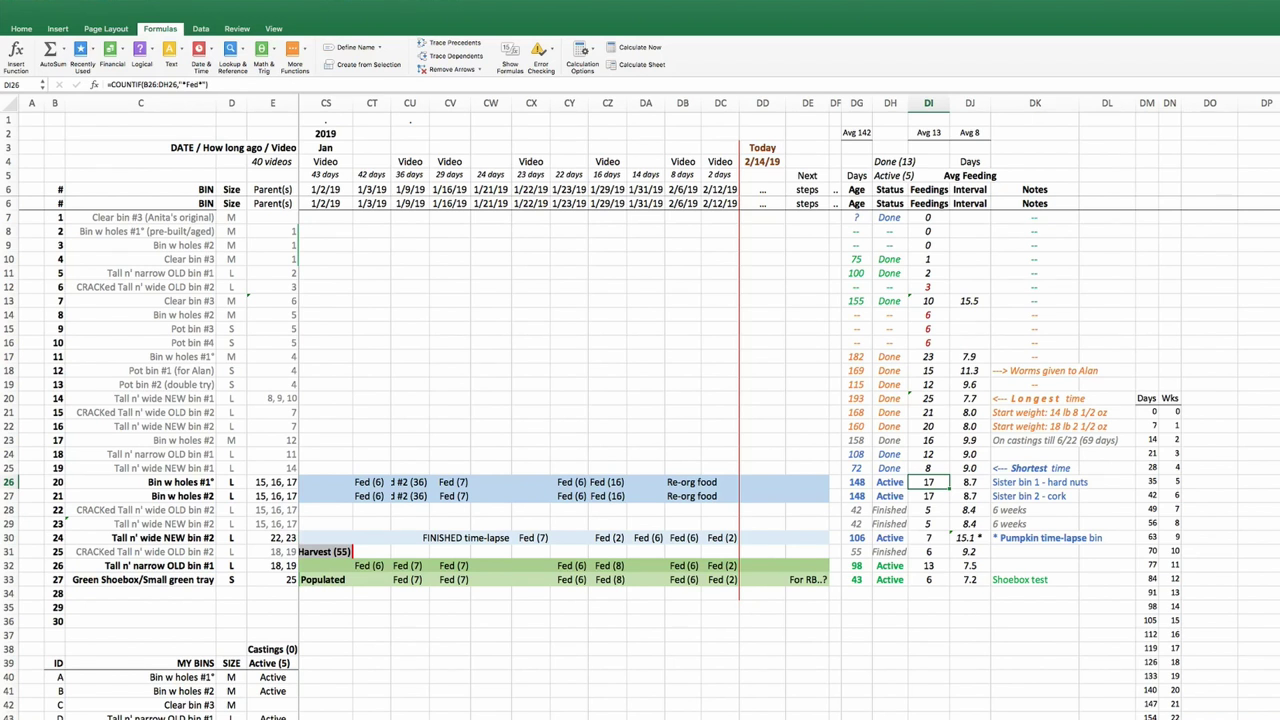
{"action": "left_click", "coordinate": [969, 482]}
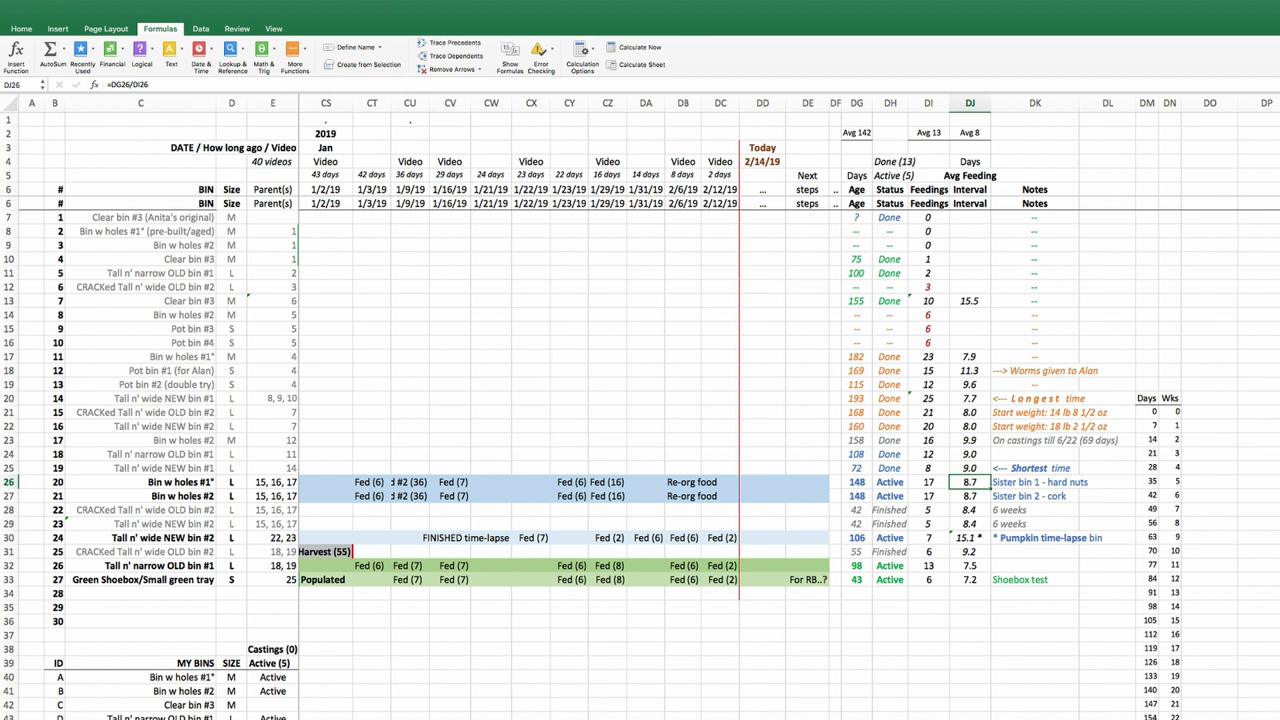
{"action": "left_click", "coordinate": [928, 468]}
{"action": "left_click", "coordinate": [928, 482]}
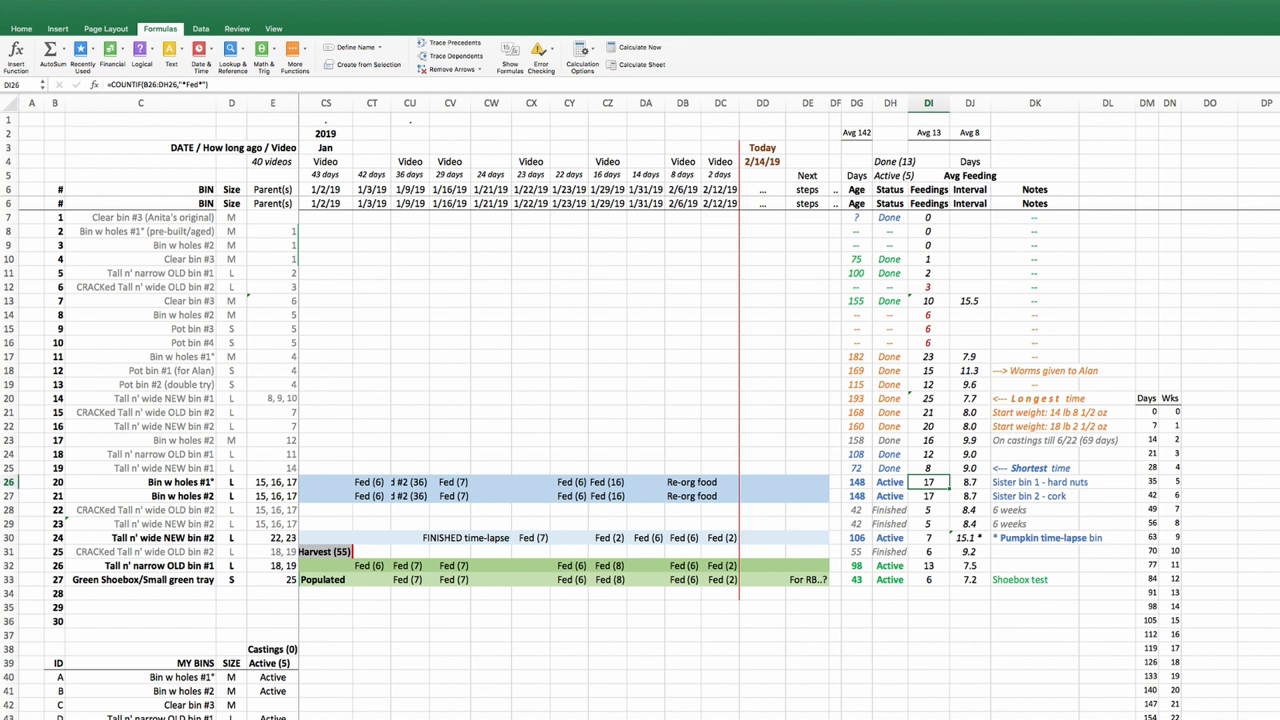
{"action": "left_click", "coordinate": [857, 482]}
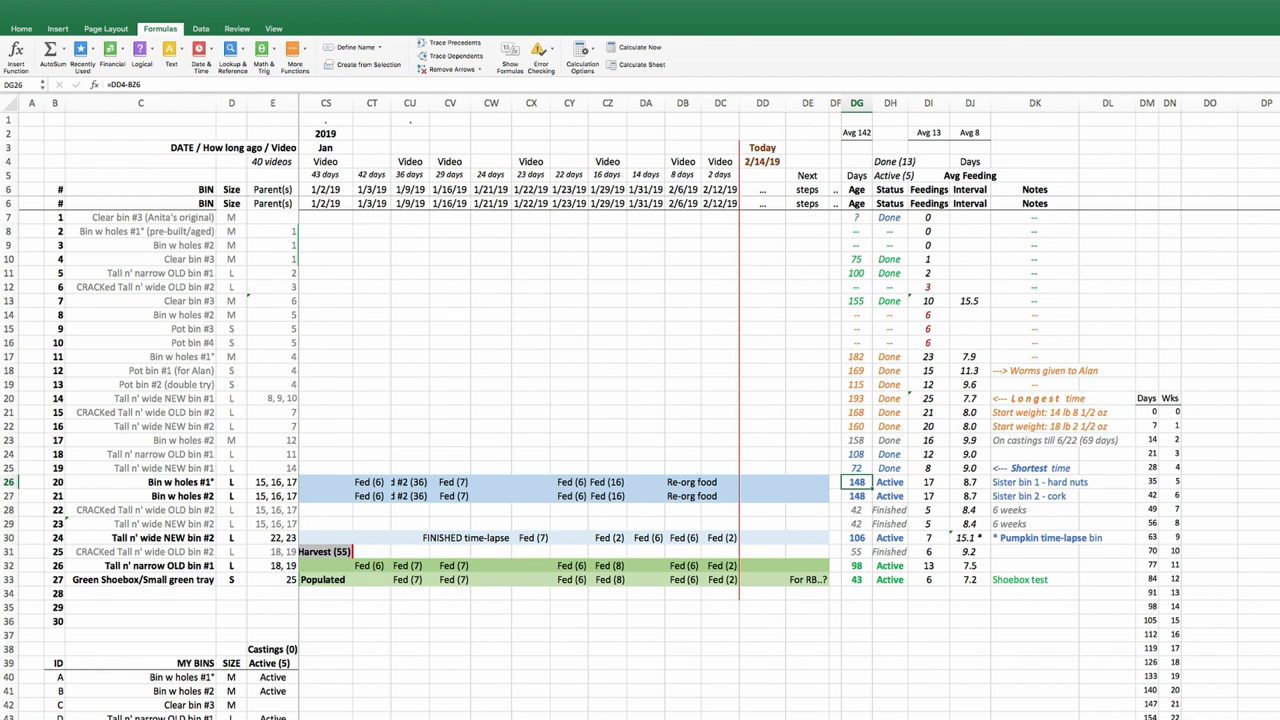
Examine bin 20's average feeding interval formula and the formula behind the Today date above the timeline
{"action": "double_click", "coordinate": [969, 482]}
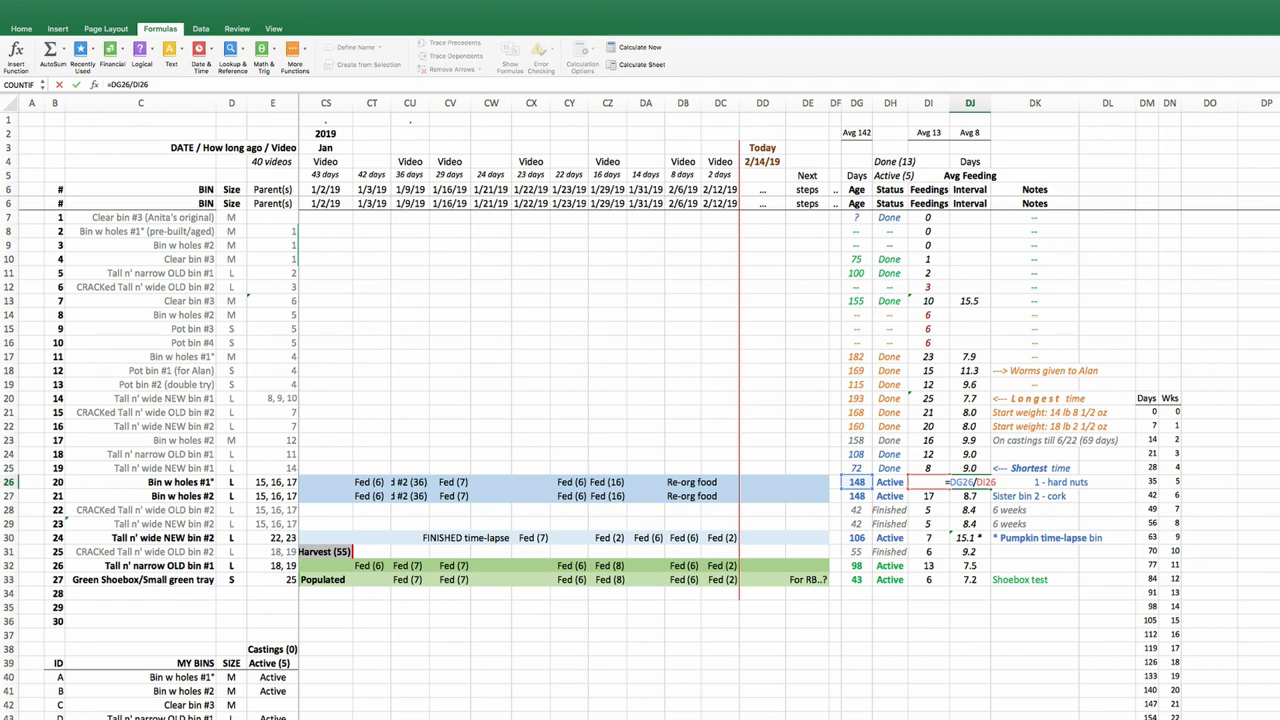
{"action": "key", "text": "Return"}
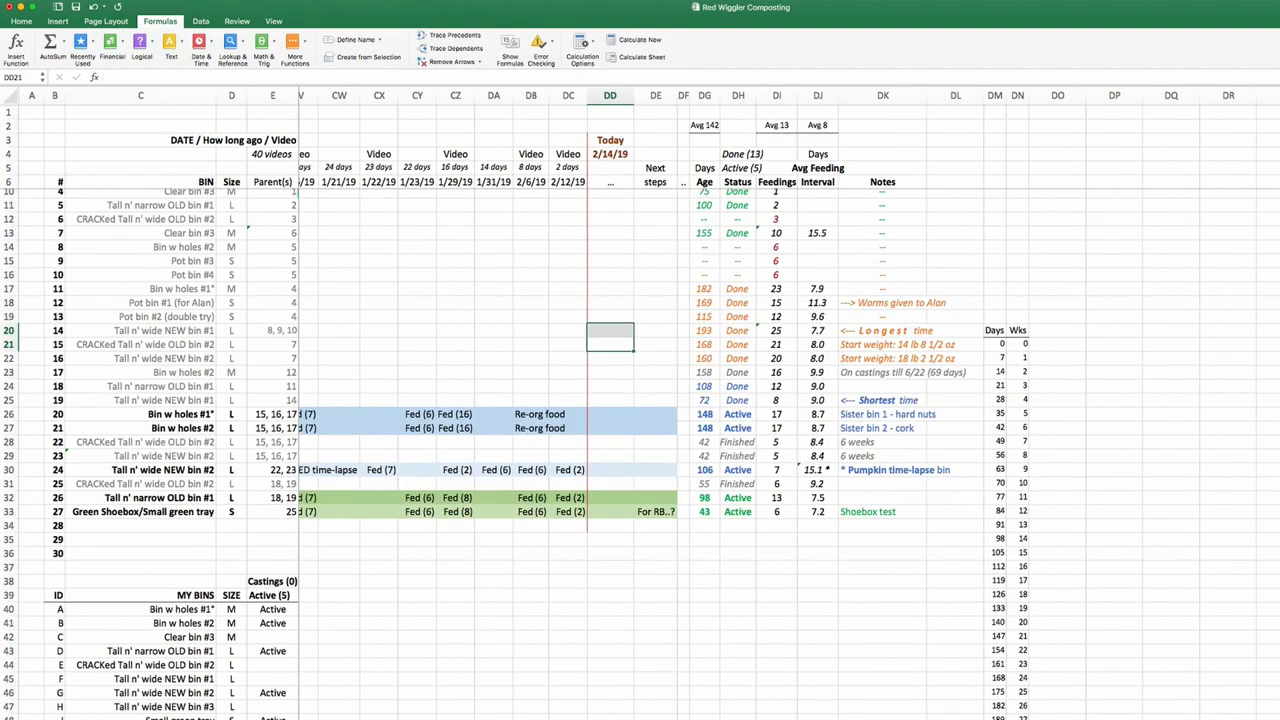
{"action": "scroll", "coordinate": [785, 400], "scroll_direction": "left", "scroll_amount": 3}
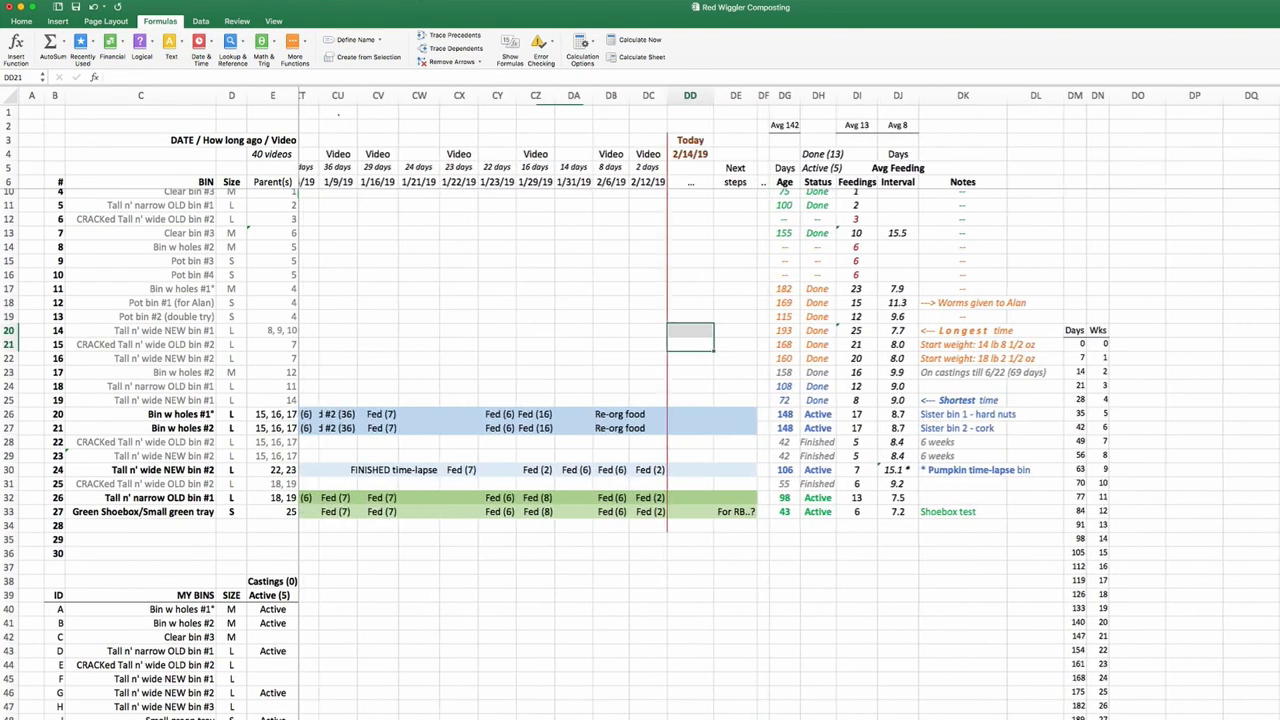
{"action": "scroll", "coordinate": [785, 400], "scroll_direction": "down", "scroll_amount": 3}
{"action": "scroll", "coordinate": [640, 400], "scroll_direction": "left", "scroll_amount": 2}
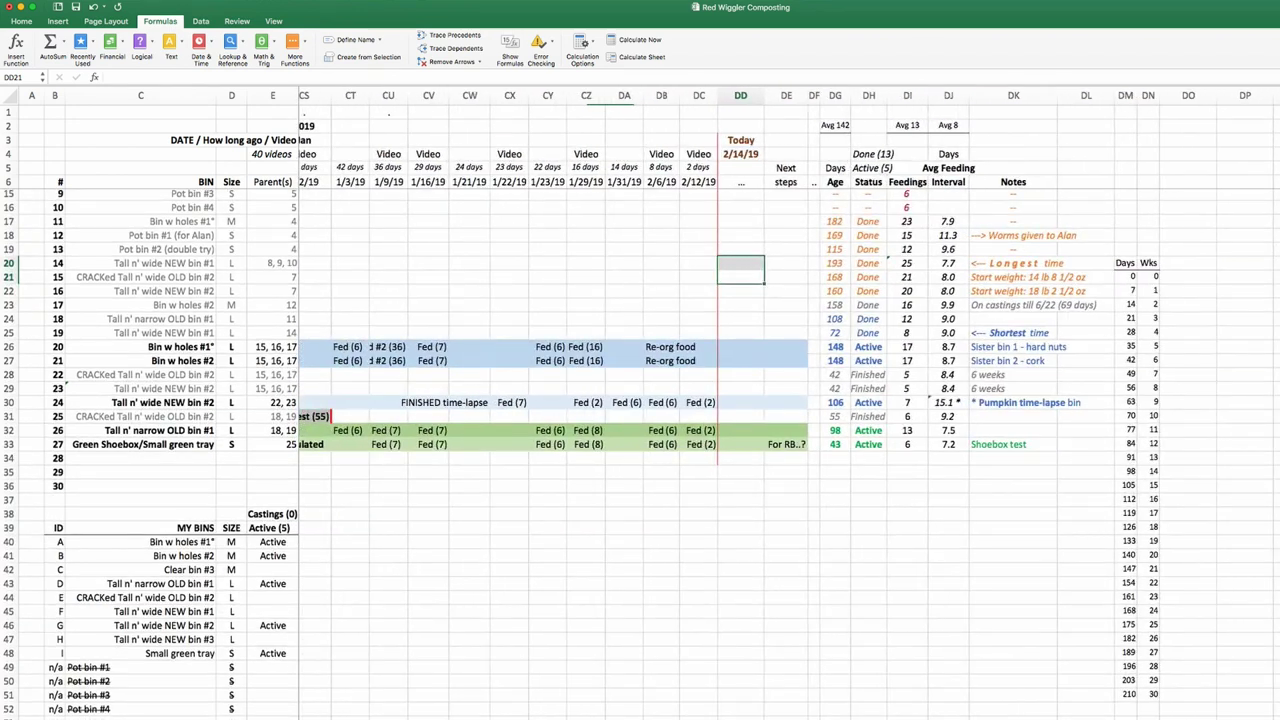
{"action": "left_click", "coordinate": [740, 154]}
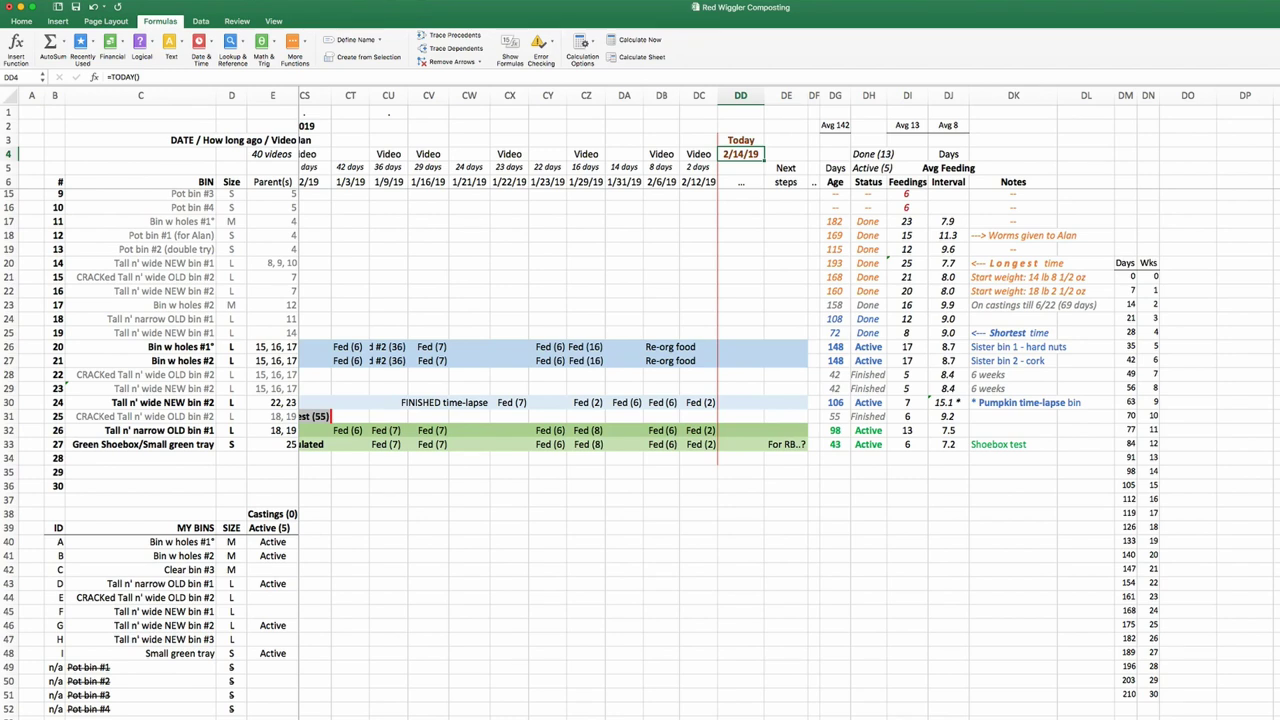
Look over the bins' recent feeding columns together with the age, status, feedings, interval and notes columns
{"action": "scroll", "coordinate": [785, 400], "scroll_direction": "right", "scroll_amount": 6}
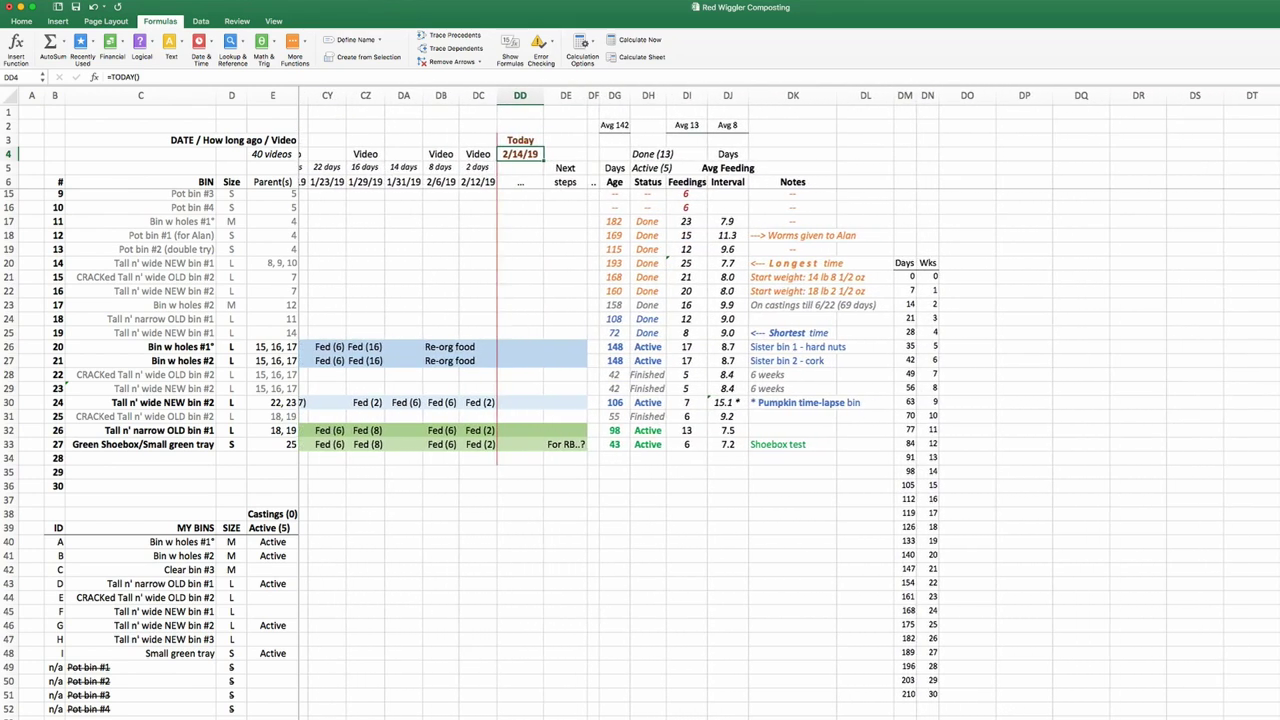
{"action": "scroll", "coordinate": [785, 400], "scroll_direction": "up", "scroll_amount": 4}
{"action": "scroll", "coordinate": [785, 400], "scroll_direction": "left", "scroll_amount": 2}
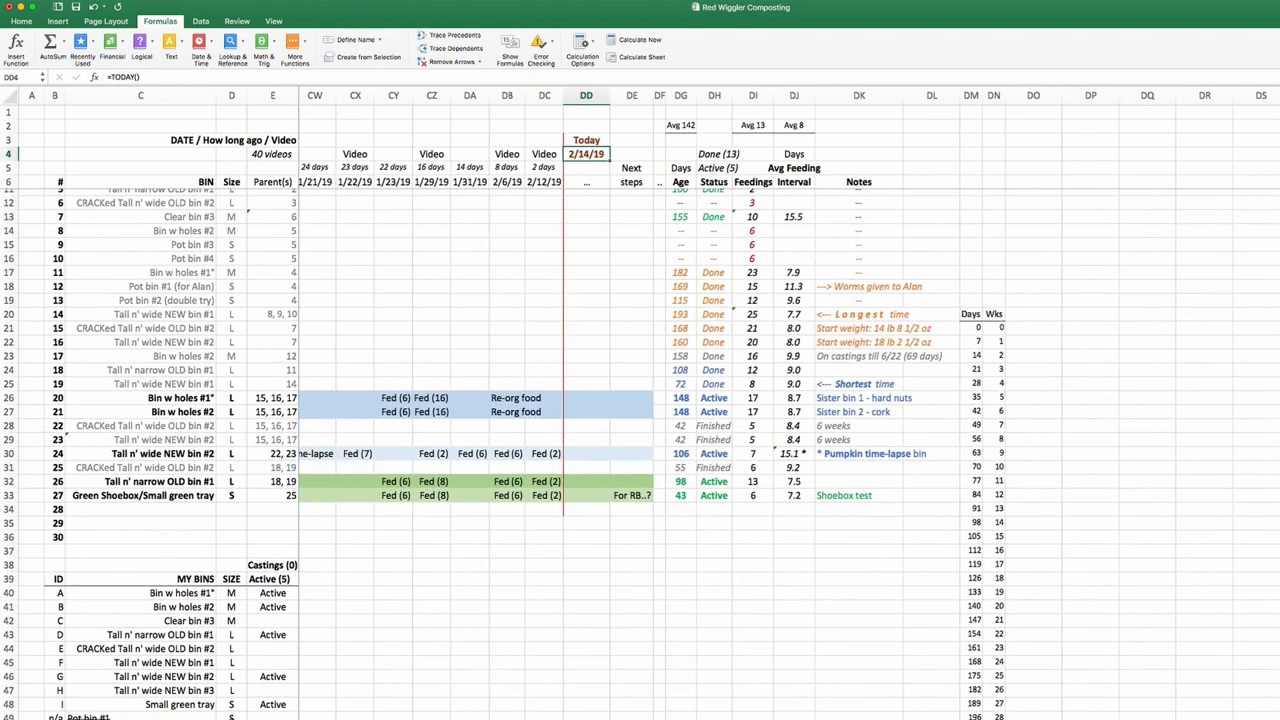
{"action": "scroll", "coordinate": [785, 400], "scroll_direction": "right", "scroll_amount": 2}
{"action": "scroll", "coordinate": [785, 400], "scroll_direction": "down", "scroll_amount": 2}
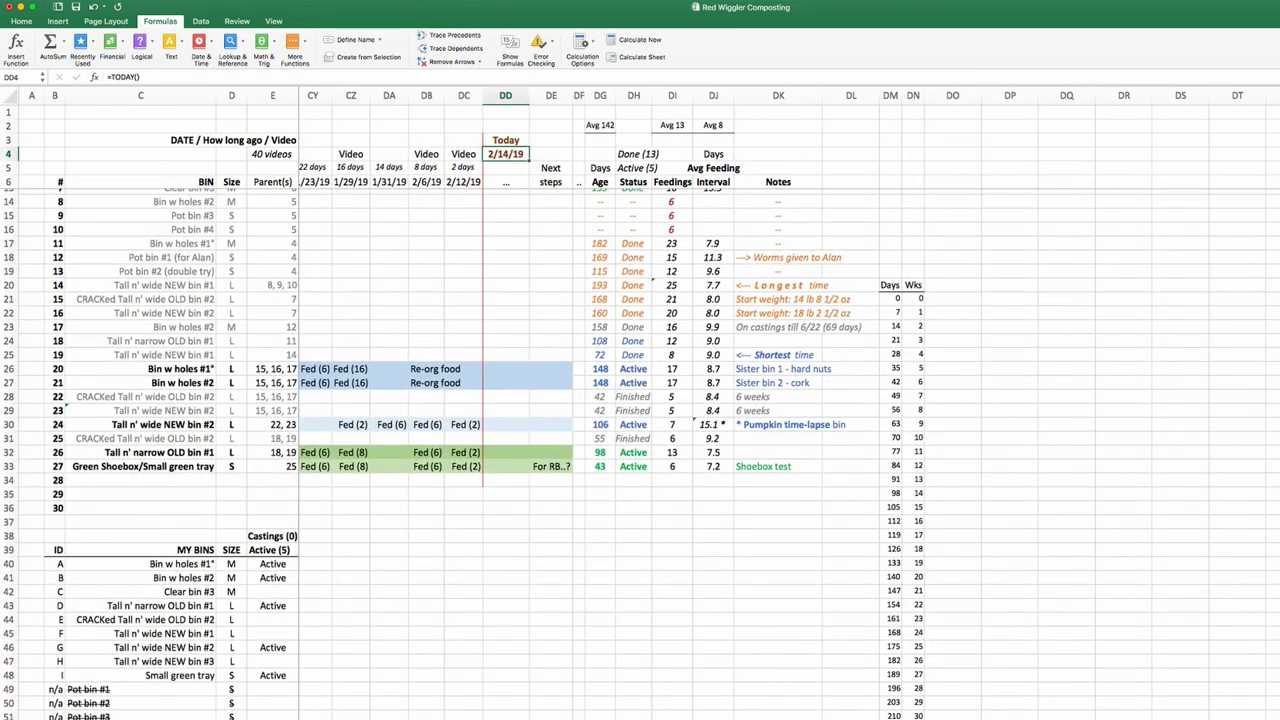
{"action": "scroll", "coordinate": [787, 404], "scroll_direction": "left", "scroll_amount": 4}
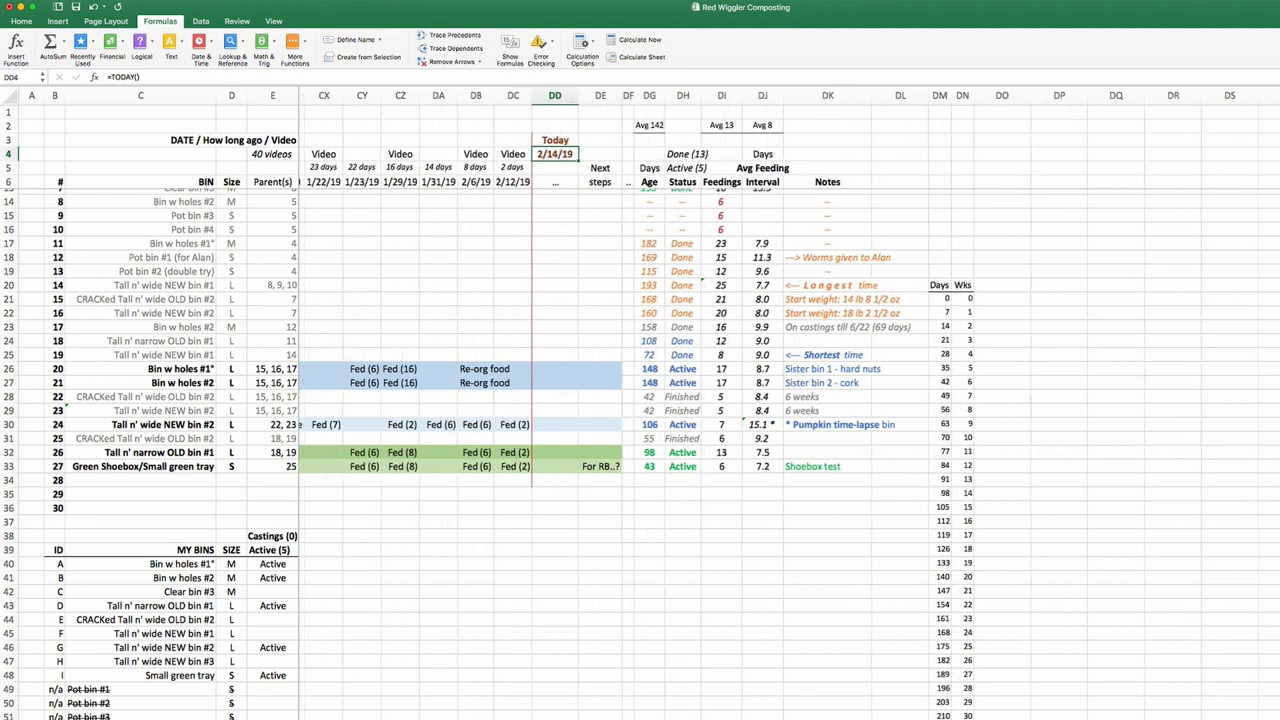
{"action": "scroll", "coordinate": [787, 404], "scroll_direction": "left", "scroll_amount": 1}
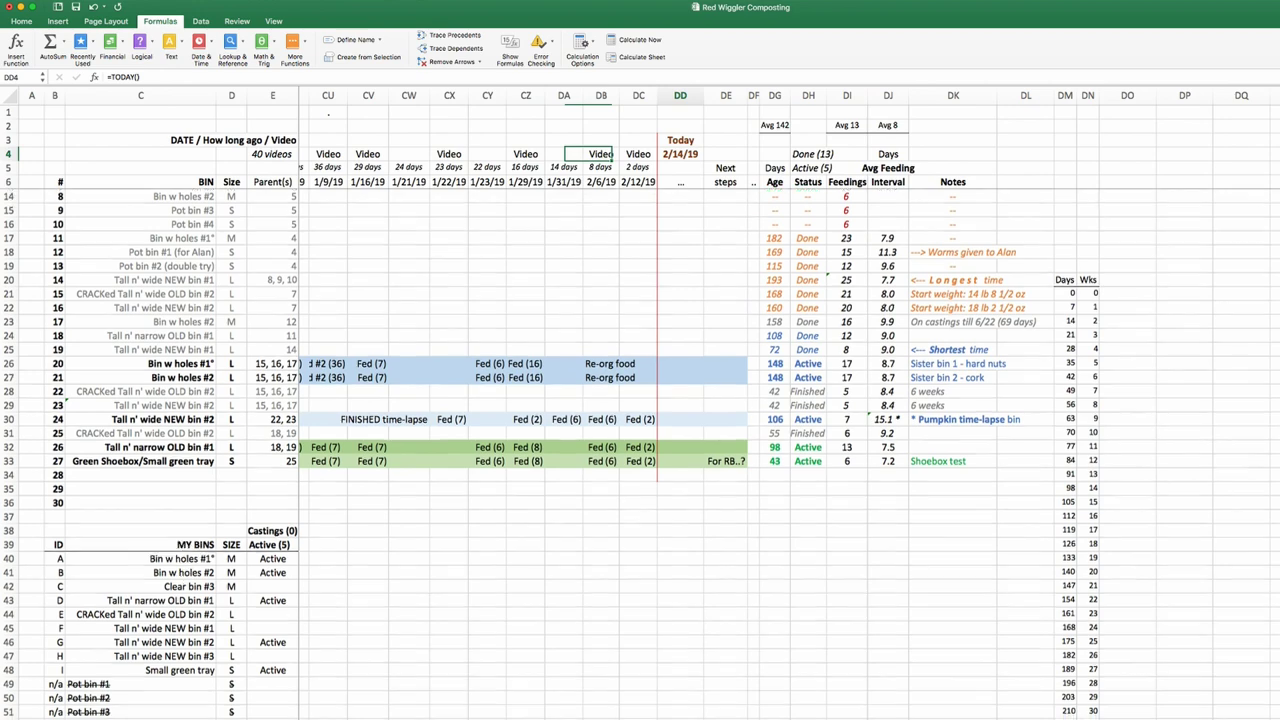
{"action": "scroll", "coordinate": [640, 450], "scroll_direction": "down", "scroll_amount": 4}
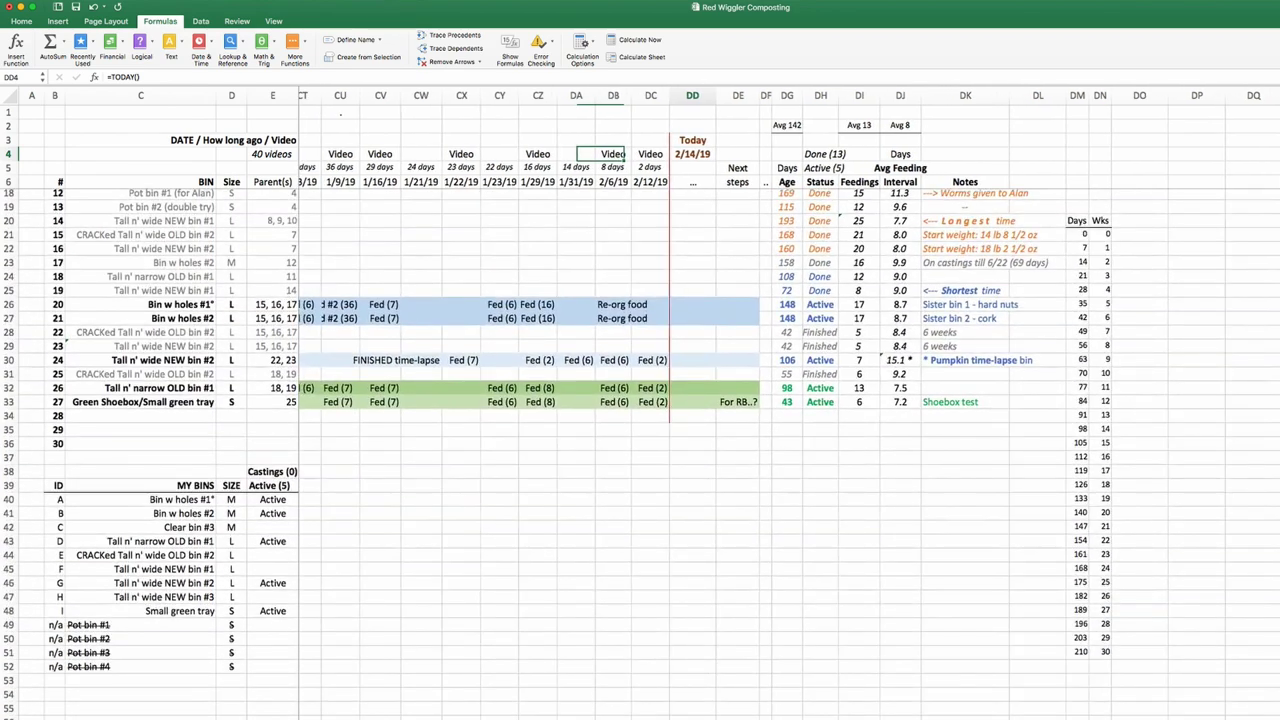
{"action": "scroll", "coordinate": [640, 450], "scroll_direction": "up", "scroll_amount": 2}
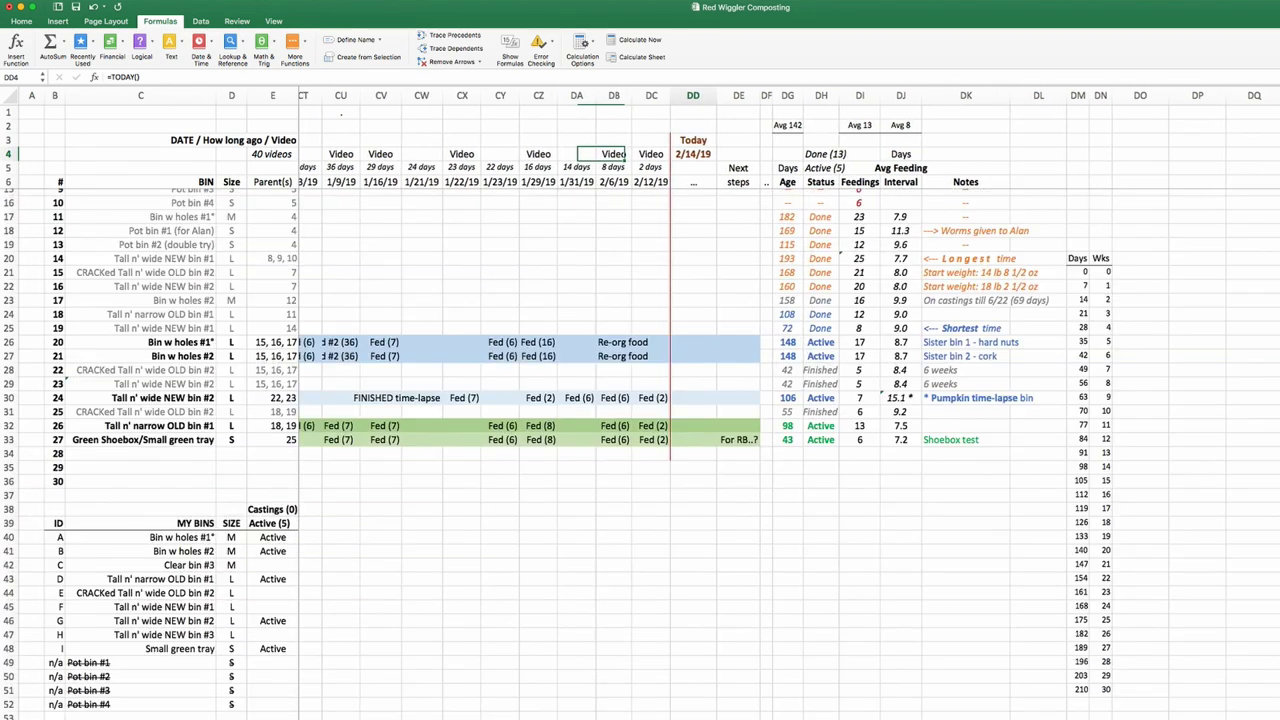
{"action": "scroll", "coordinate": [640, 450], "scroll_direction": "right", "scroll_amount": 1}
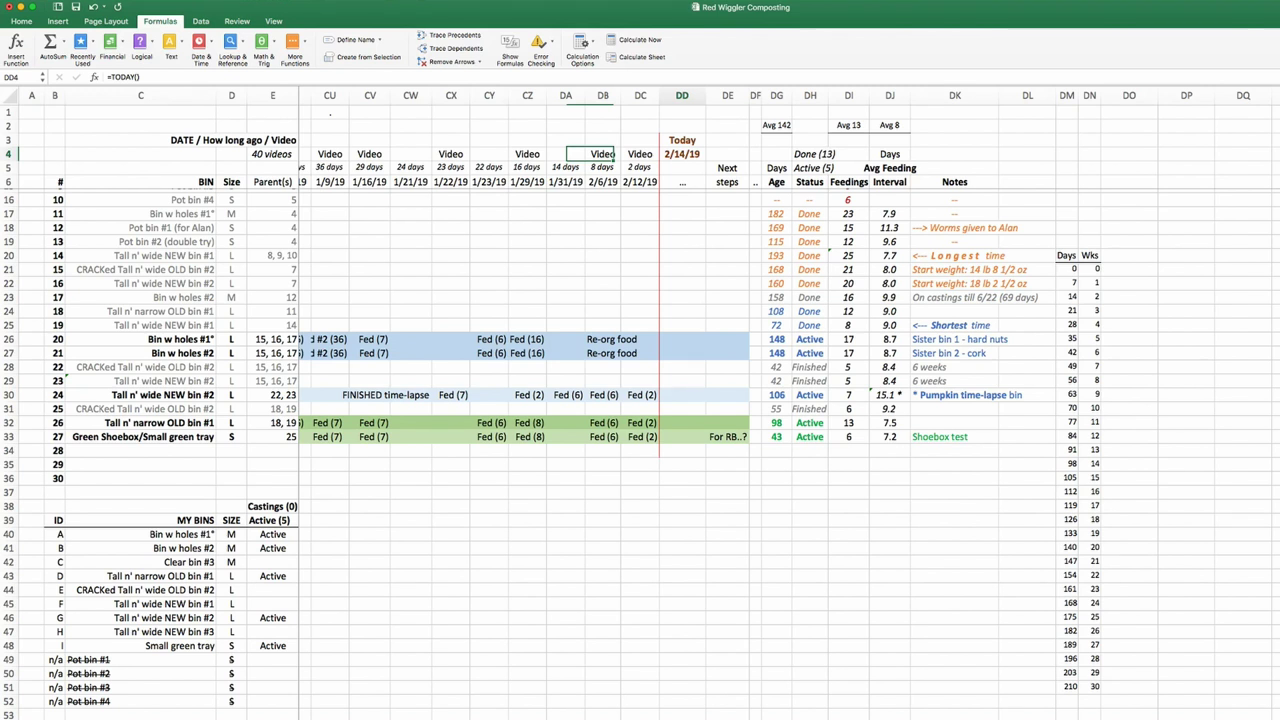
Display the Today date's formula inside its cell, leaving the formula as is
{"action": "double_click", "coordinate": [682, 154]}
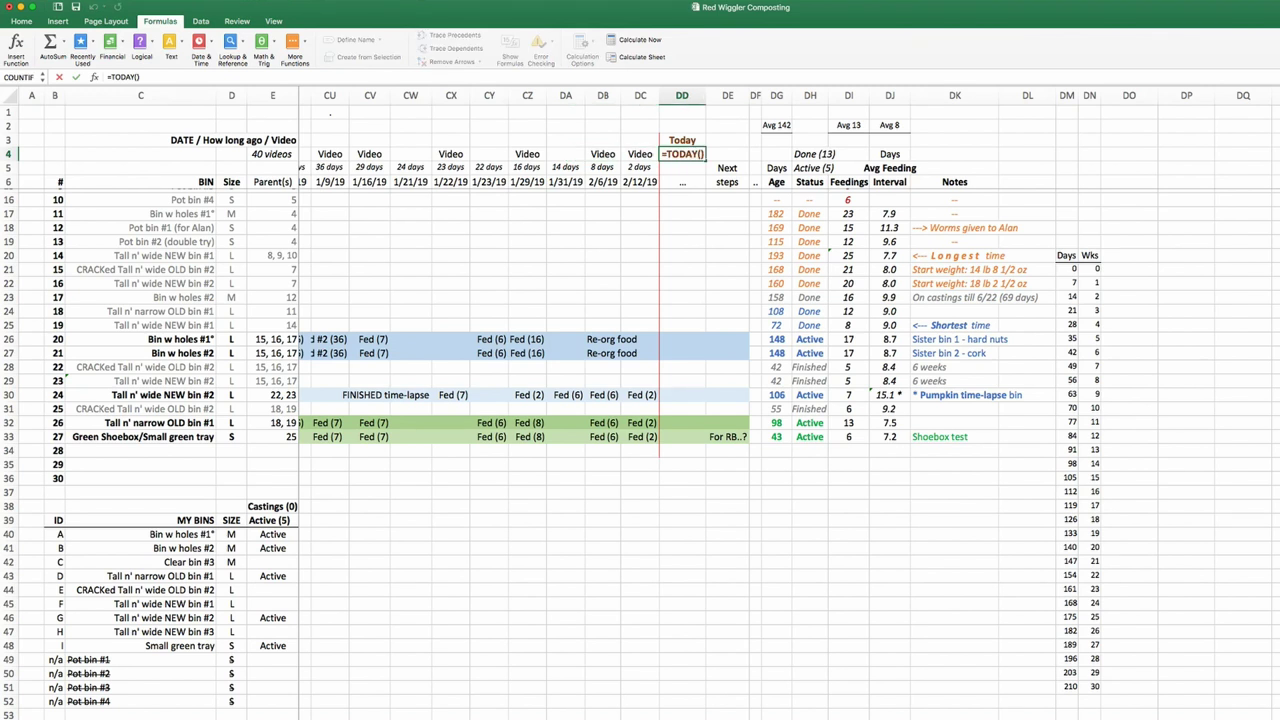
{"action": "key", "text": "Return"}
{"action": "key", "text": "Escape"}
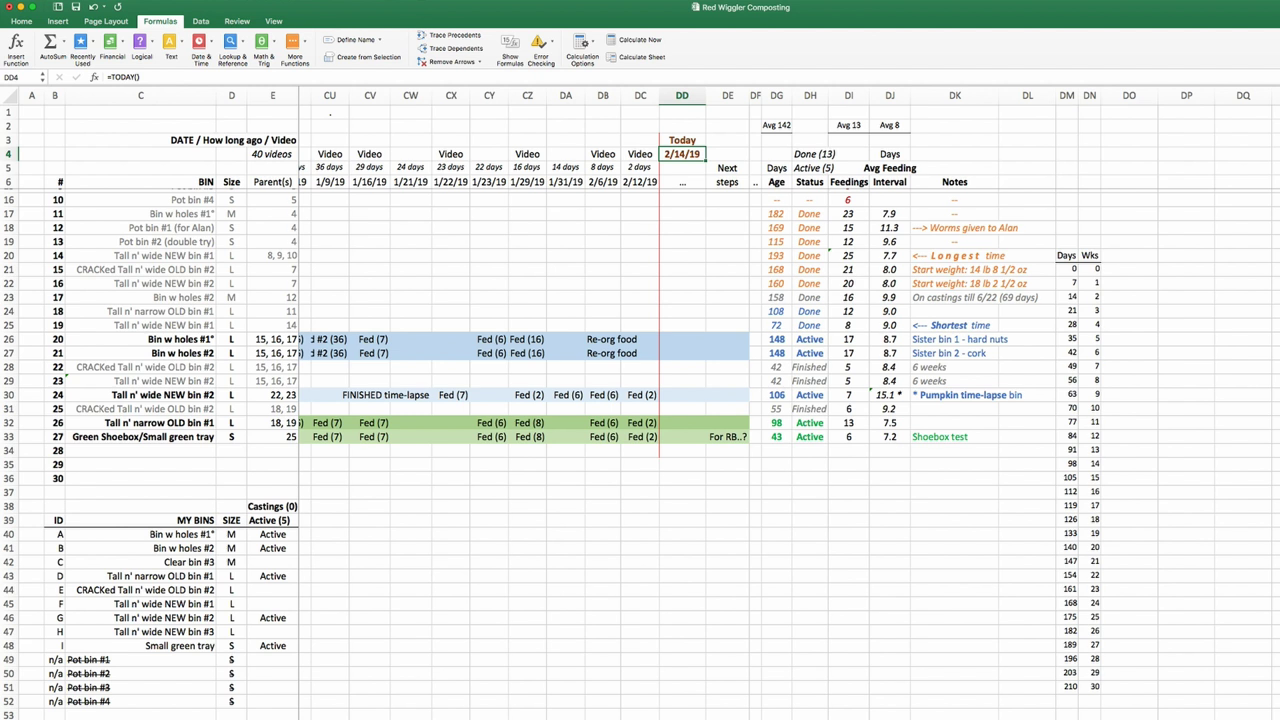
Examine the formula for bin 12's age in days and highlight its date cell references
{"action": "double_click", "coordinate": [776, 227]}
{"action": "left_click_drag", "start_coordinate": [762, 228], "coordinate": [798, 228]}
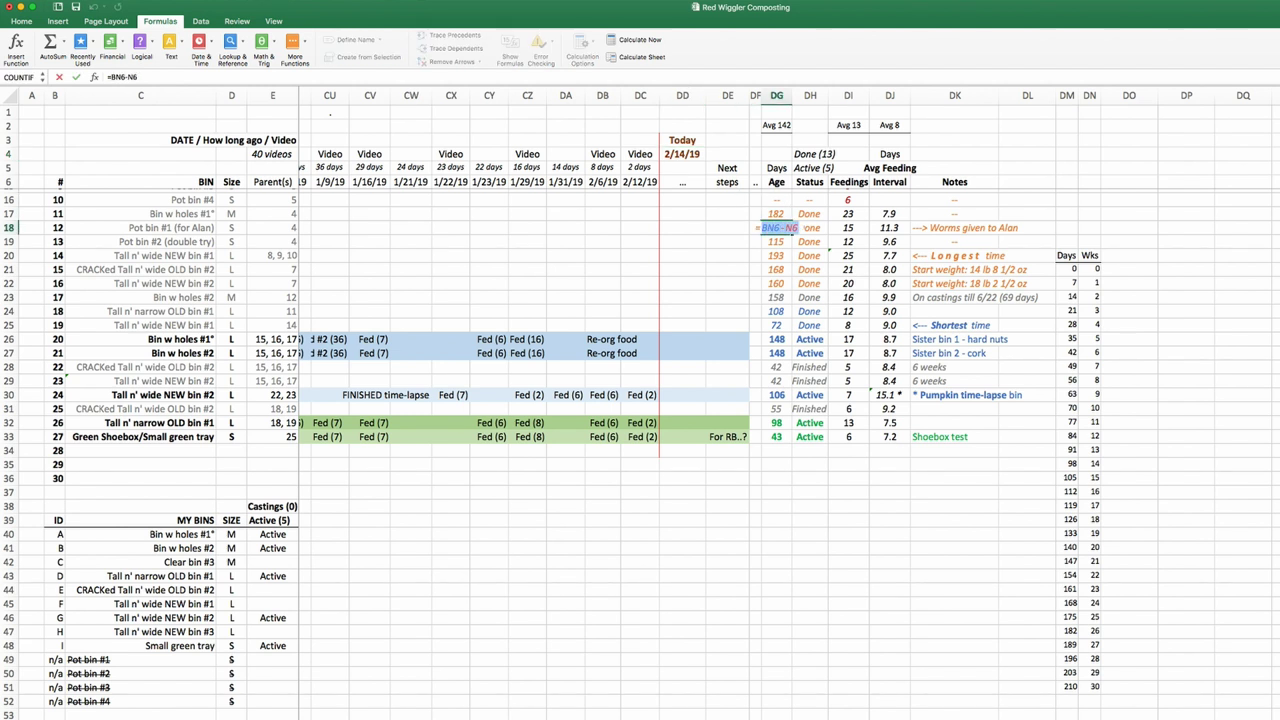
{"action": "key", "text": "Escape"}
Examine bin 13's COUNTIF formula in the Feedings column, highlighting parts of it without editing
{"action": "double_click", "coordinate": [842, 241]}
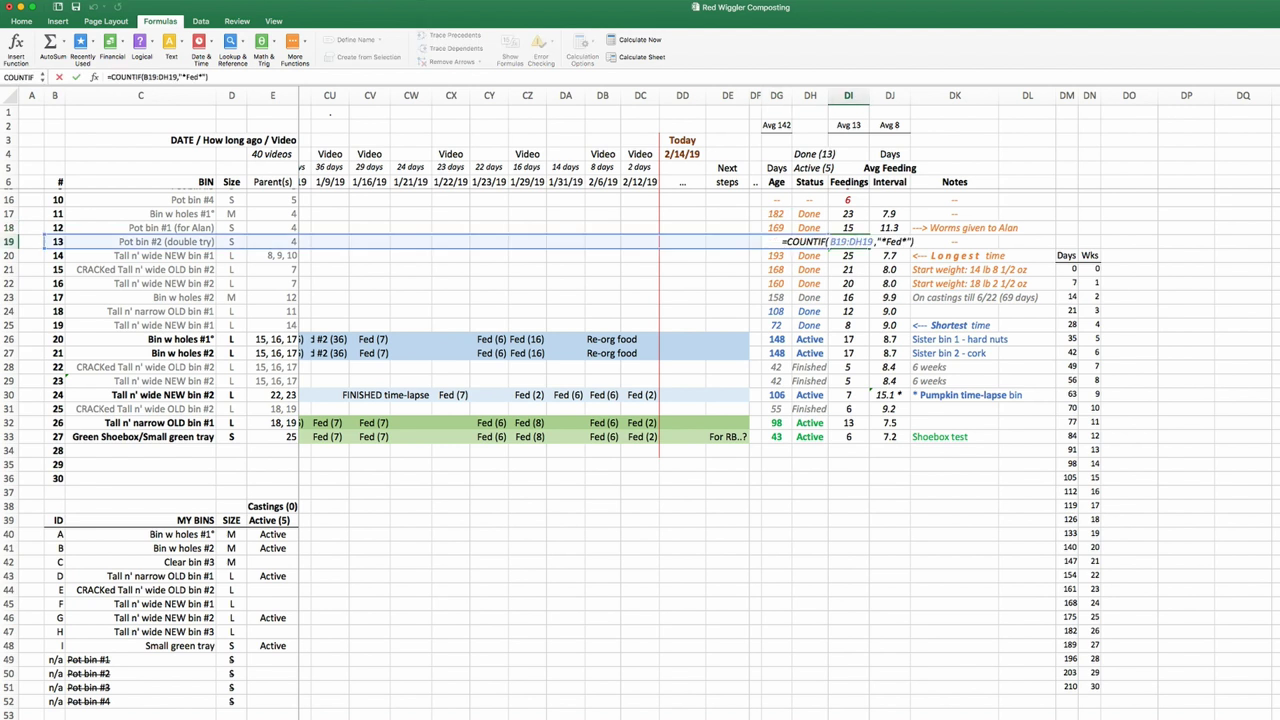
{"action": "key", "text": "shift+Right"}
{"action": "key", "text": "shift+Right"}
{"action": "key", "text": "shift+Right"}
{"action": "key", "text": "shift+Right"}
{"action": "key", "text": "shift+Right"}
{"action": "key", "text": "shift+Right"}
{"action": "key", "text": "shift+Right"}
{"action": "key", "text": "shift+Right"}
{"action": "left_click_drag", "start_coordinate": [787, 241], "coordinate": [818, 241]}
{"action": "key", "text": "Escape"}
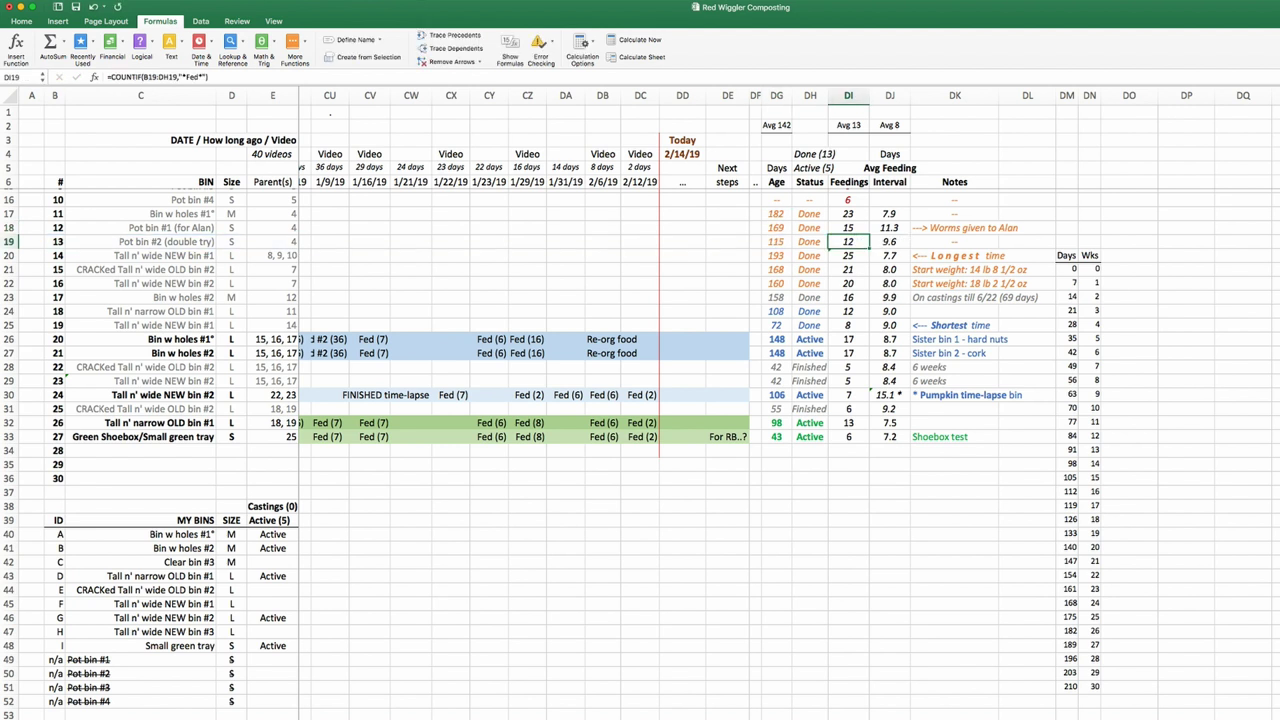